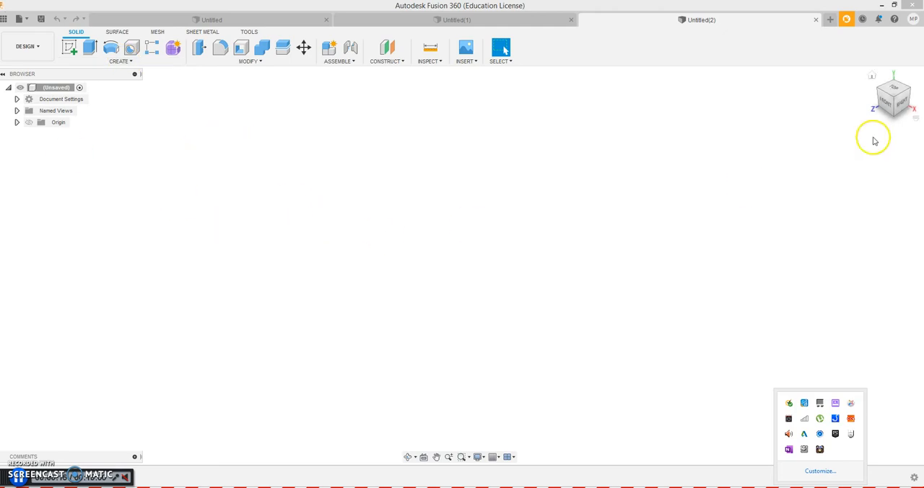
- Start a new sketch on the front plane, viewed from the front
mouse_move(894, 97)
mouse_down()
mouse_move(908, 93)
mouse_move(895, 94)
mouse_up()
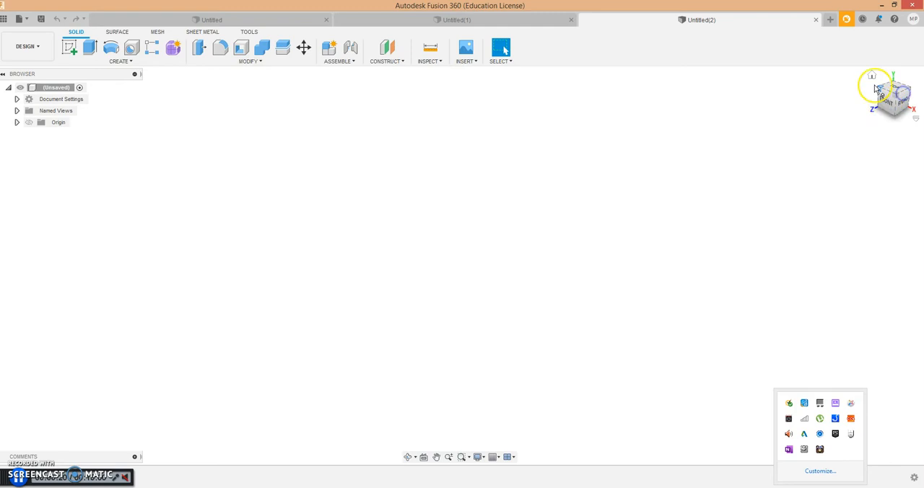
click(873, 76)
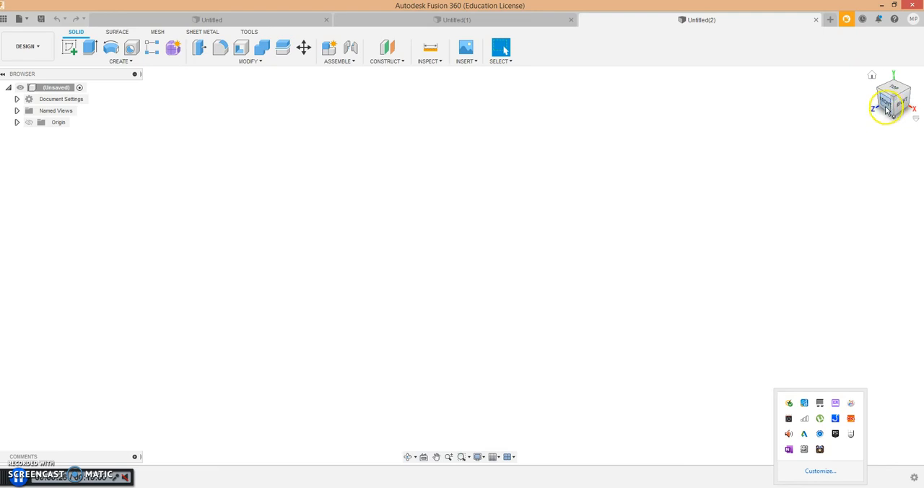
click(888, 106)
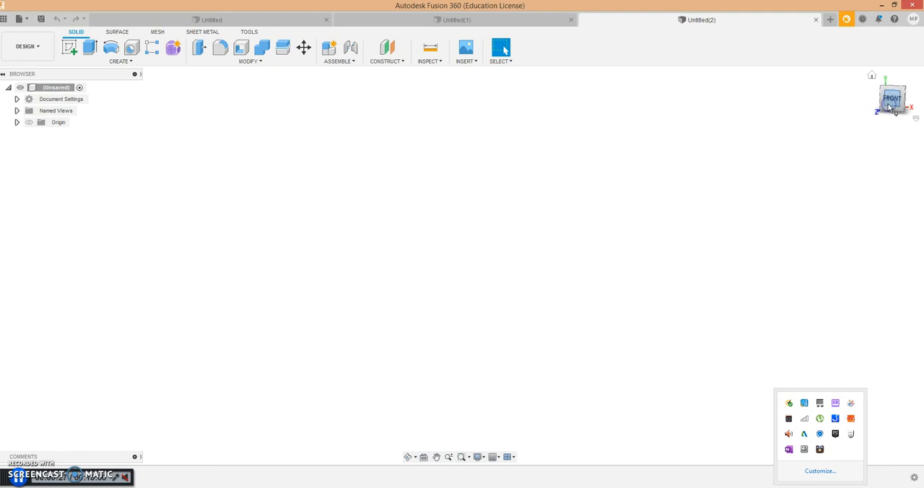
click(130, 63)
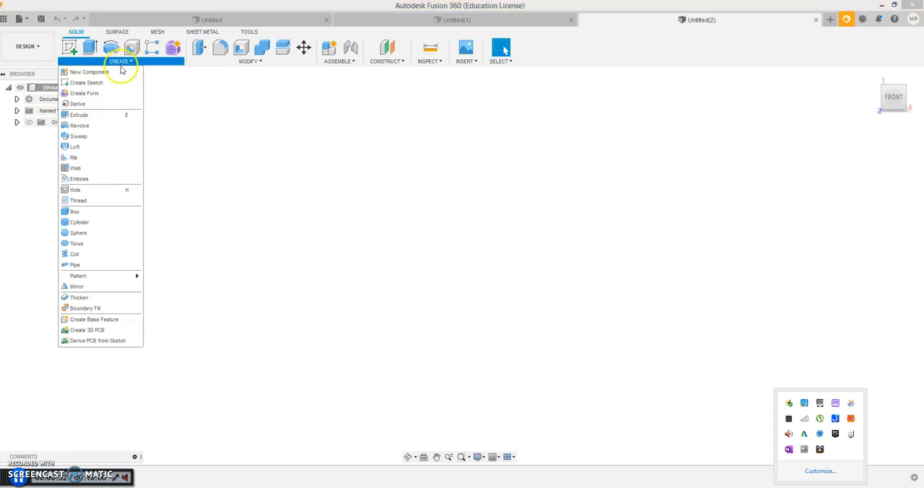
click(99, 83)
click(475, 236)
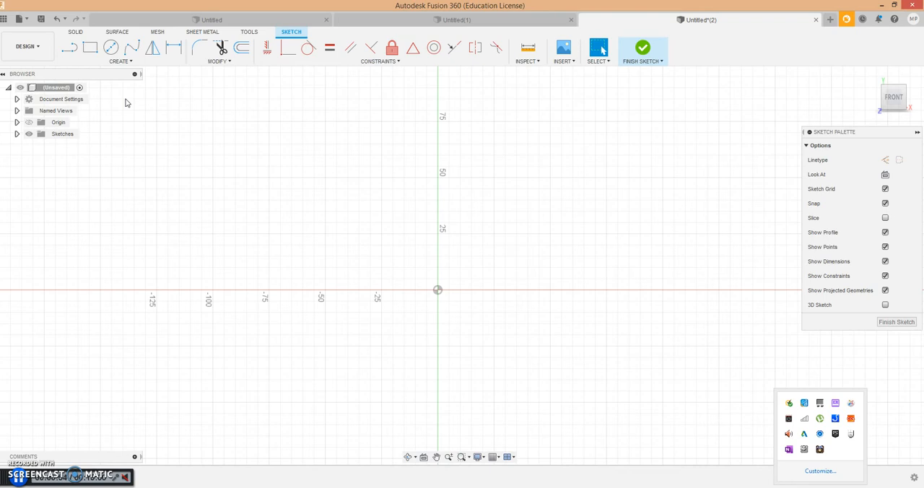
- Sketch a two-point rectangle from the origin, about 500 mm wide and 350 mm high, and finish the sketch
click(126, 64)
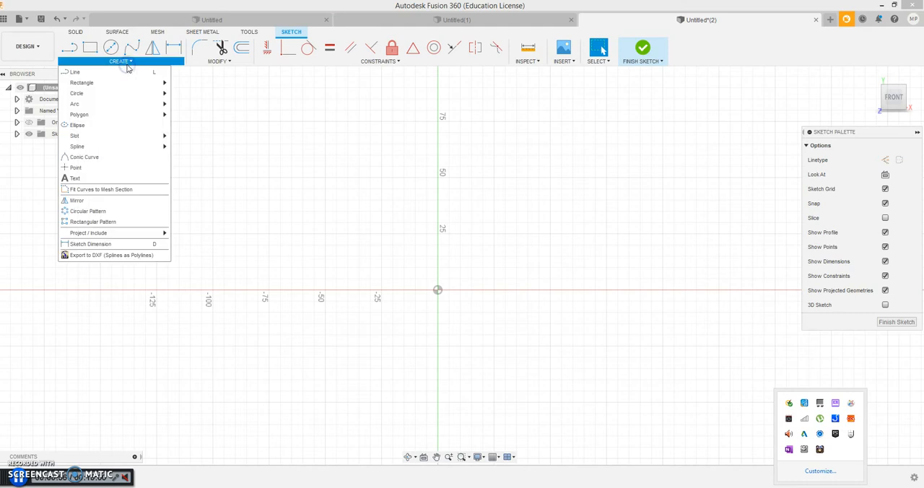
mouse_move(118, 82)
click(182, 84)
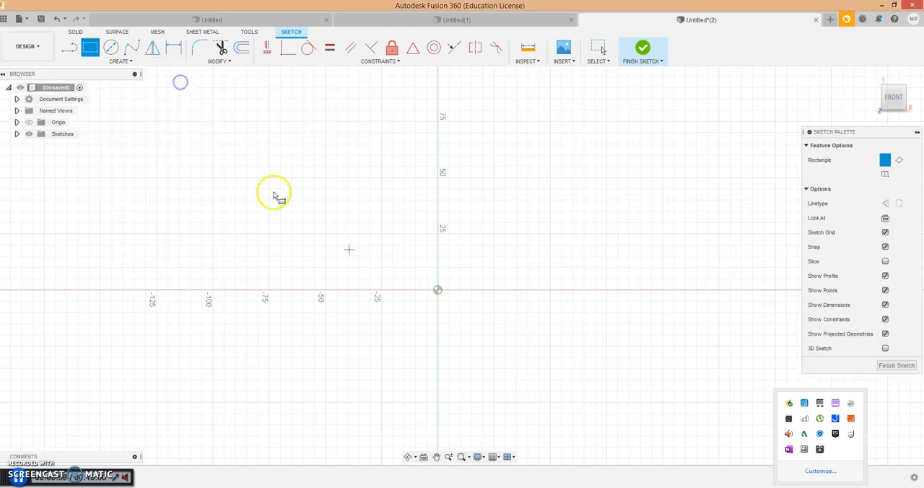
click(439, 290)
scroll(578, 210, down, 2)
scroll(578, 209, down, 5)
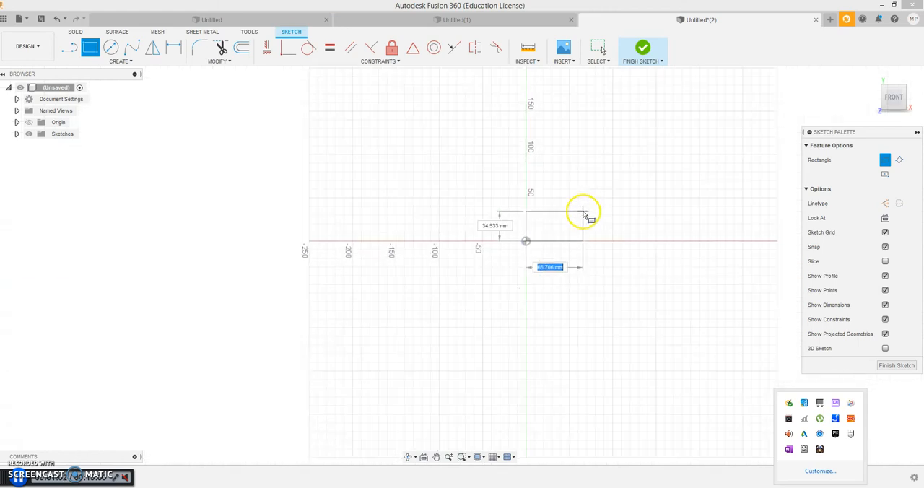
scroll(680, 177, down, 4)
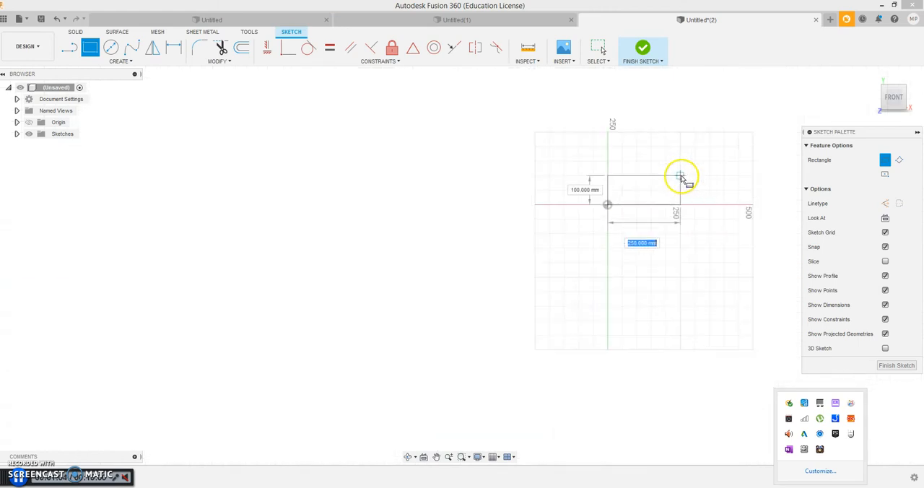
scroll(727, 159, up, 3)
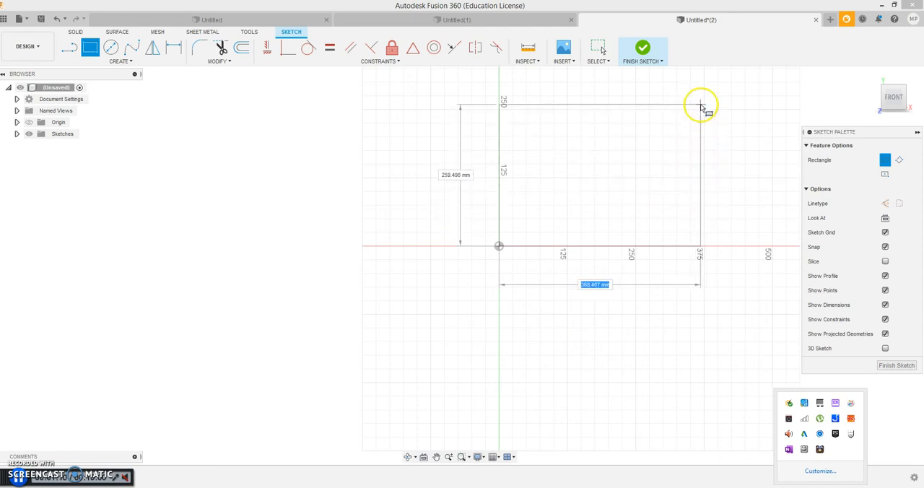
scroll(695, 101, down, 2)
scroll(695, 101, down, 2)
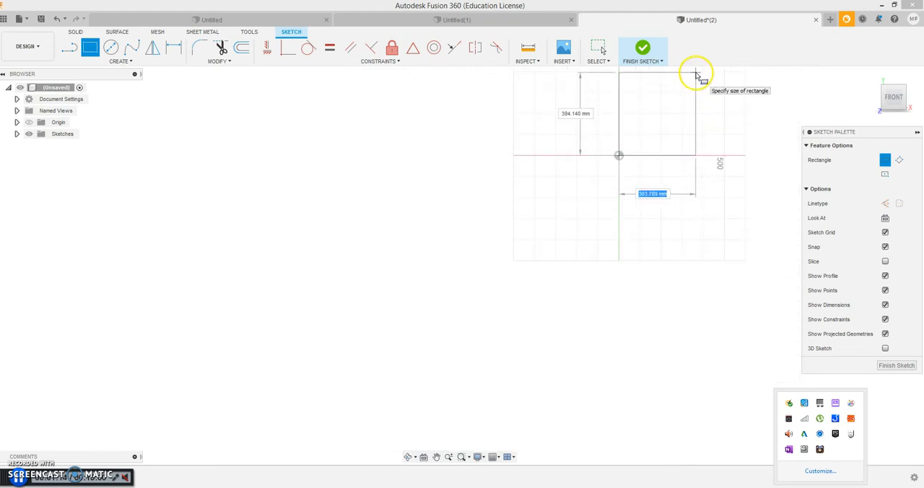
scroll(696, 74, up, 4)
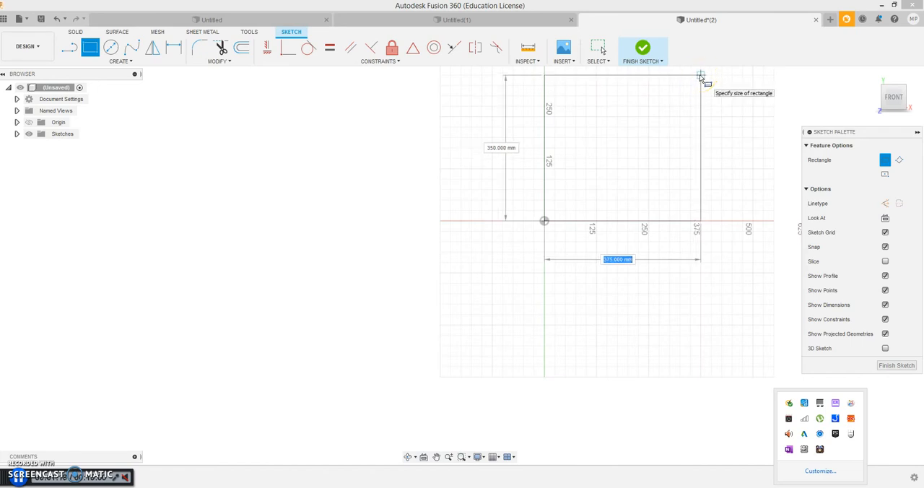
click(751, 80)
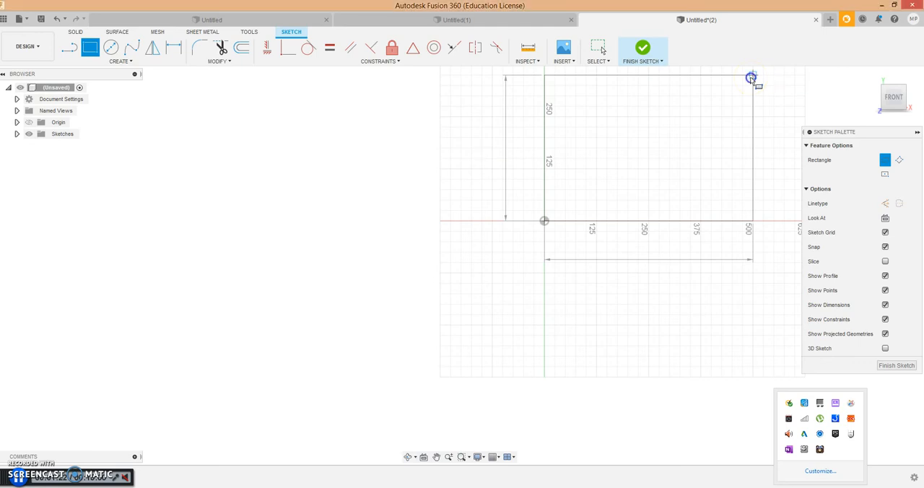
click(888, 96)
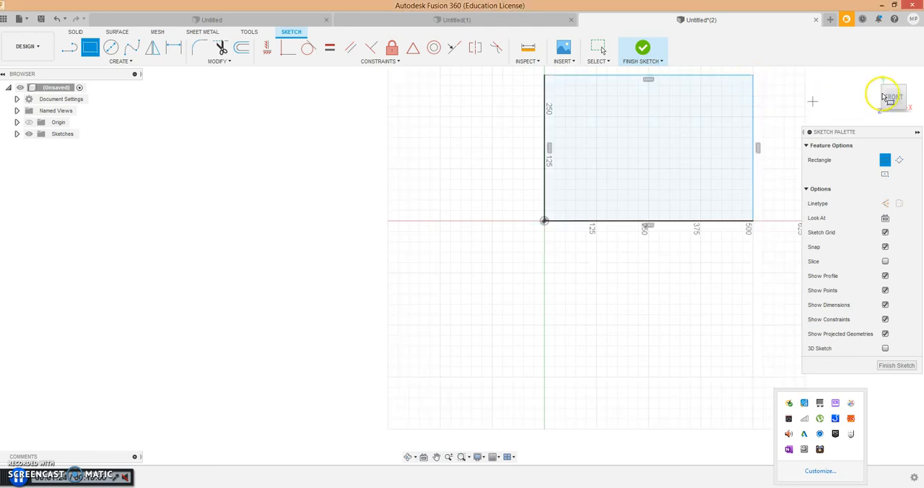
click(871, 75)
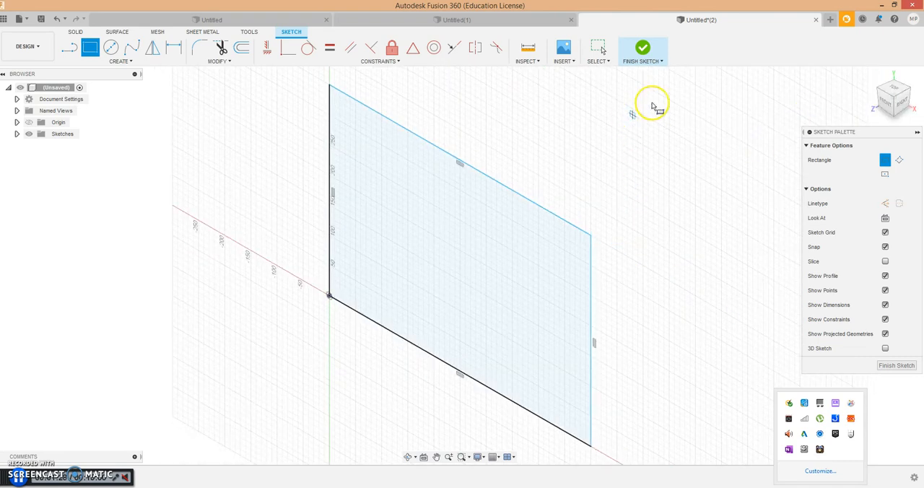
click(642, 48)
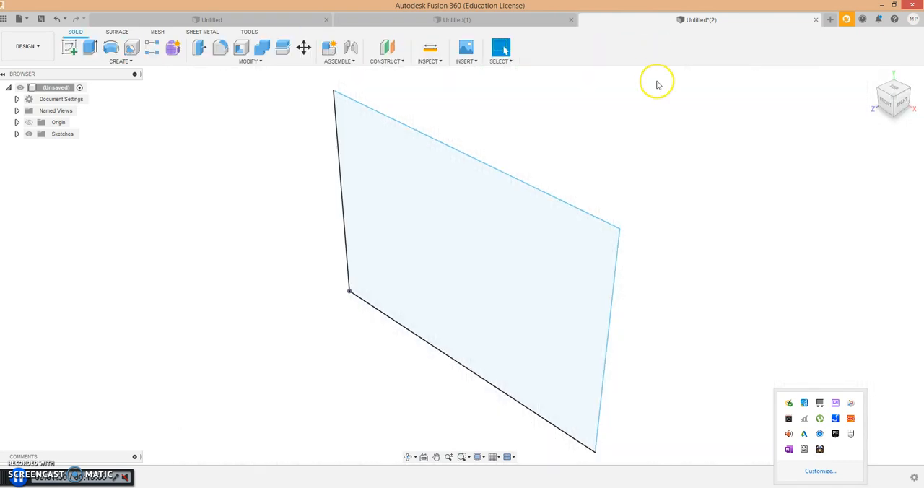
- Extrude the rectangular profile 600 mm to one side as a new body
click(464, 198)
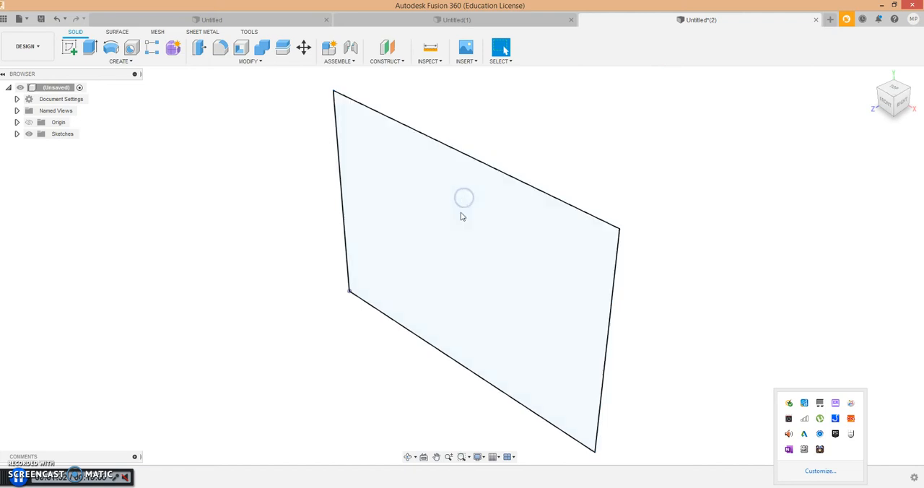
click(462, 217)
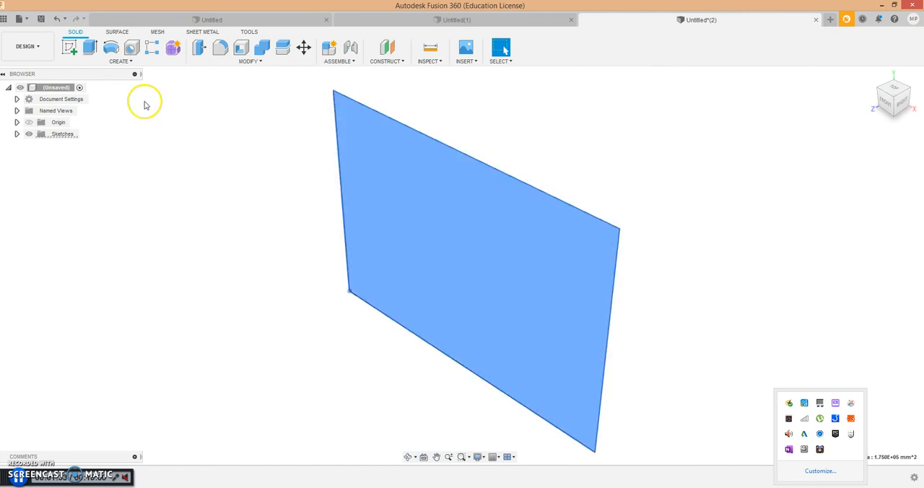
click(147, 63)
click(98, 115)
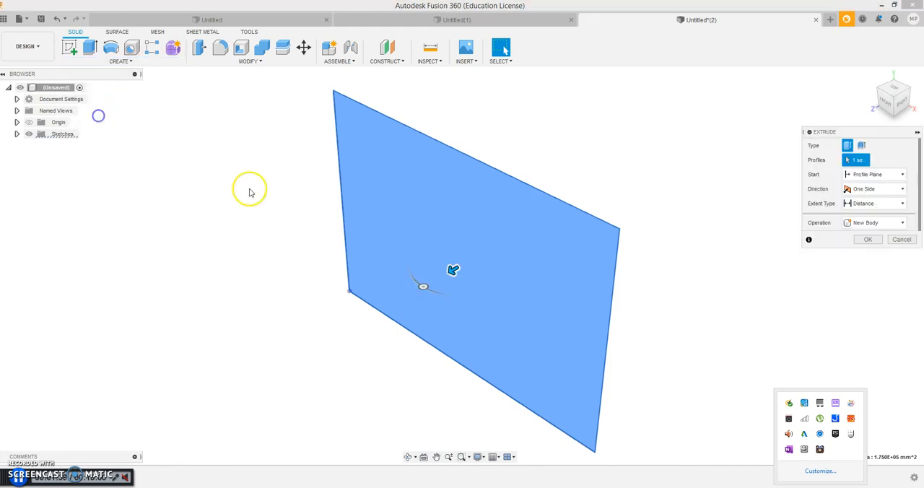
scroll(453, 270, down, 2)
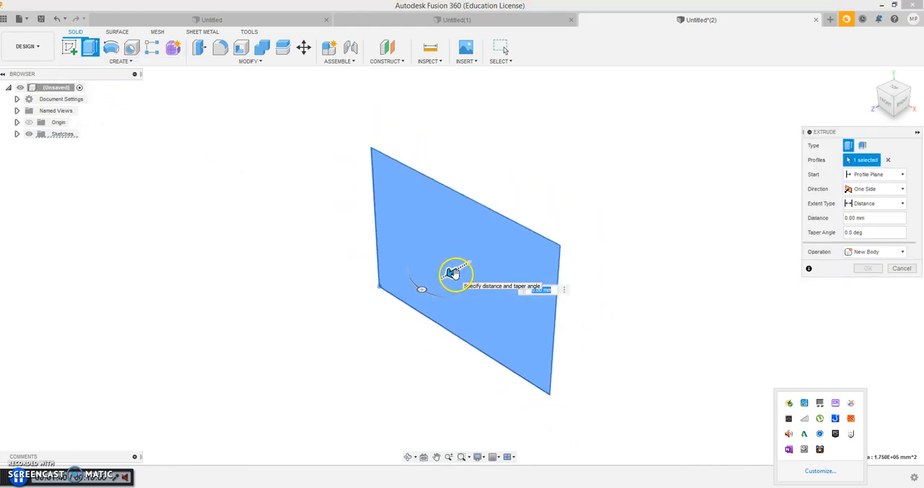
drag(449, 273, 242, 386)
scroll(263, 370, down, 3)
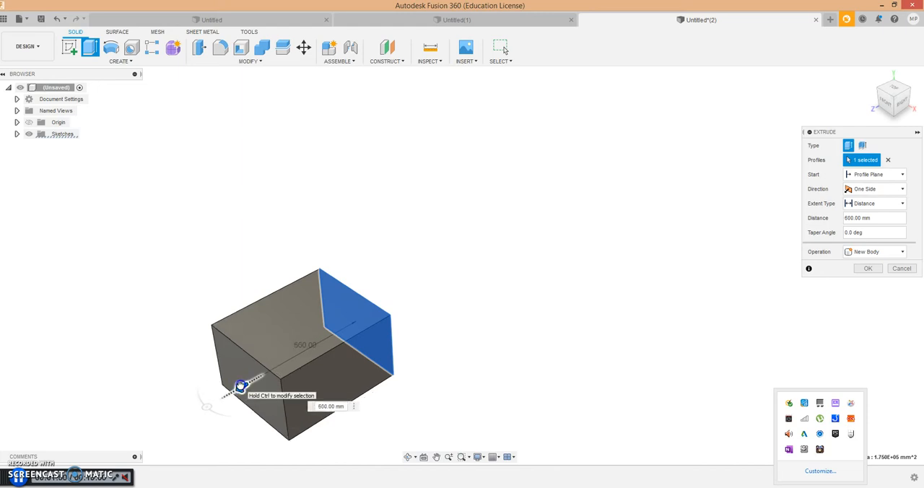
click(871, 268)
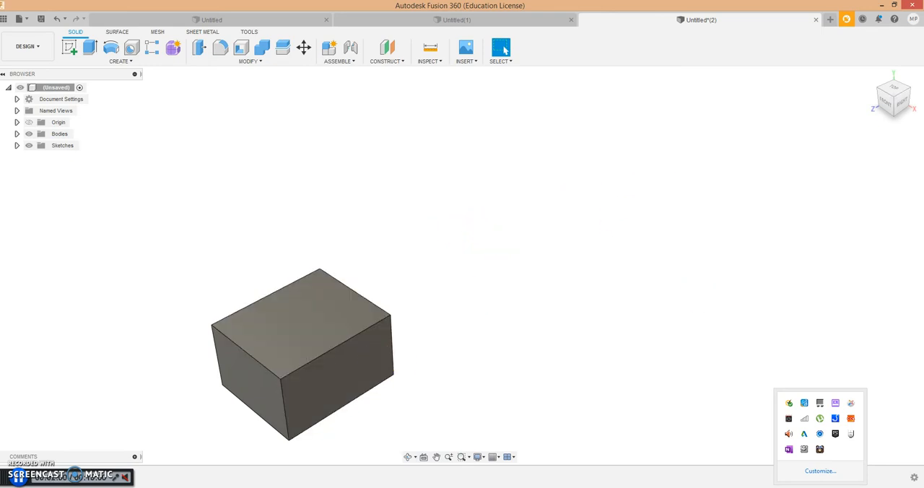
- Shell the box with its right-hand face removed and an inside wall thickness of 17 mm
click(873, 77)
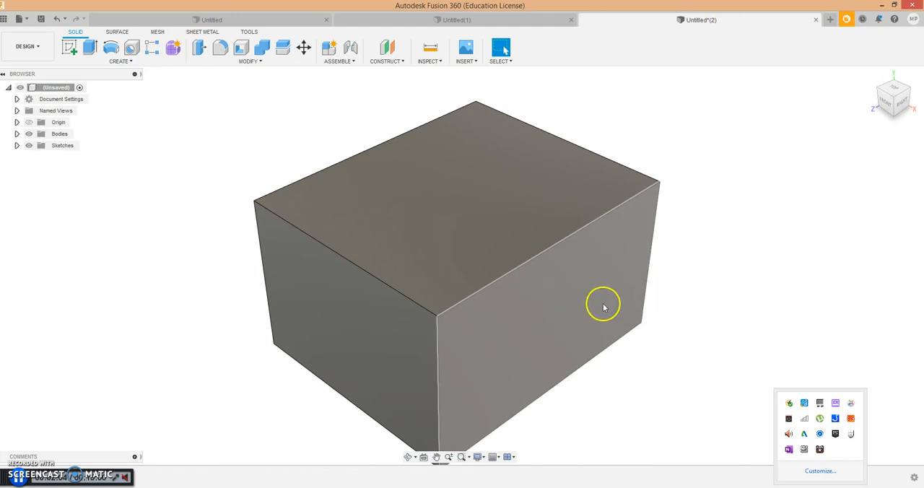
click(247, 61)
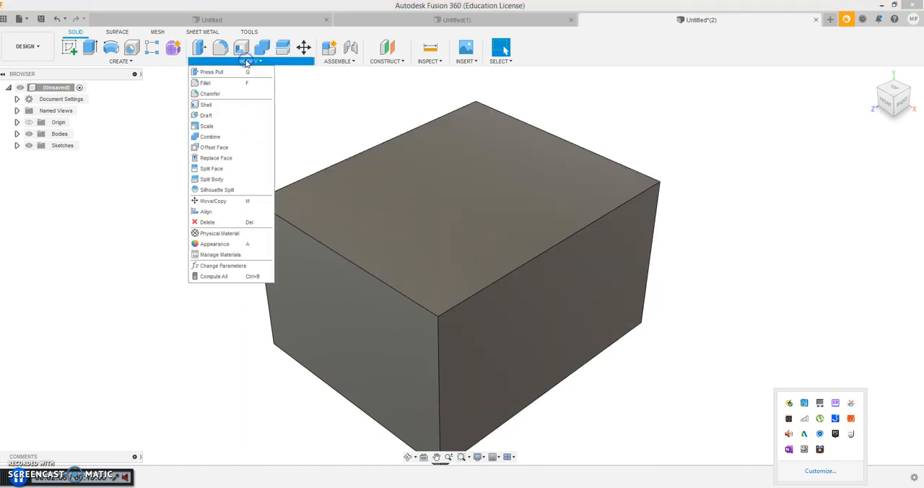
click(206, 104)
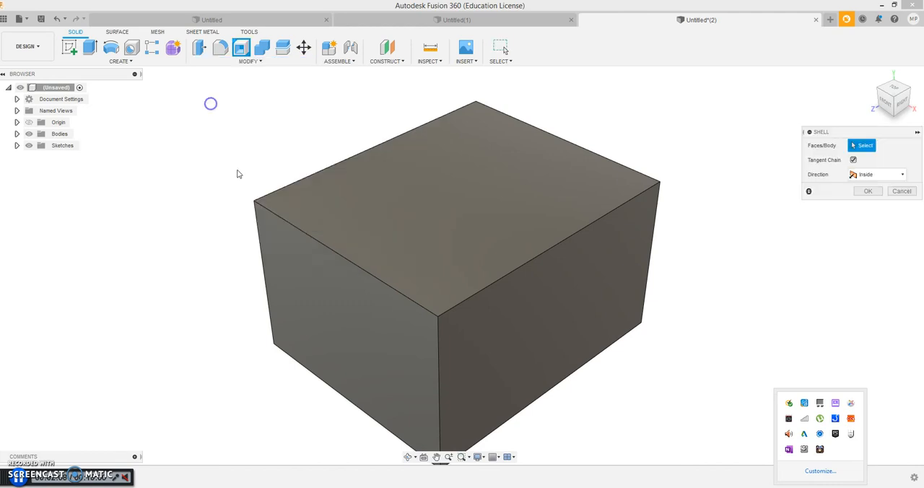
click(567, 319)
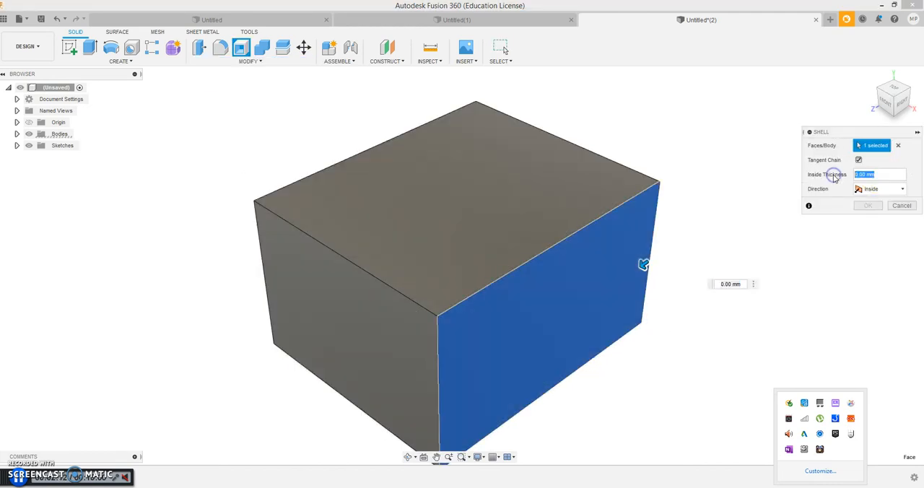
text(17)
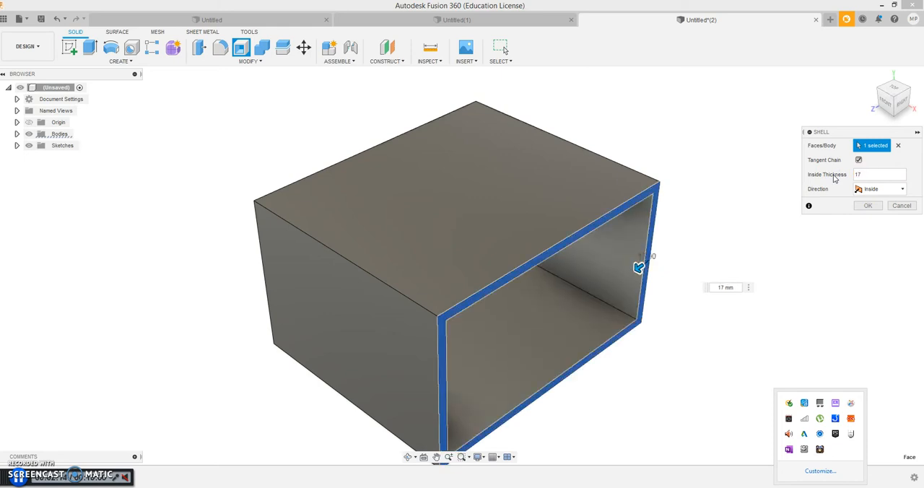
click(870, 207)
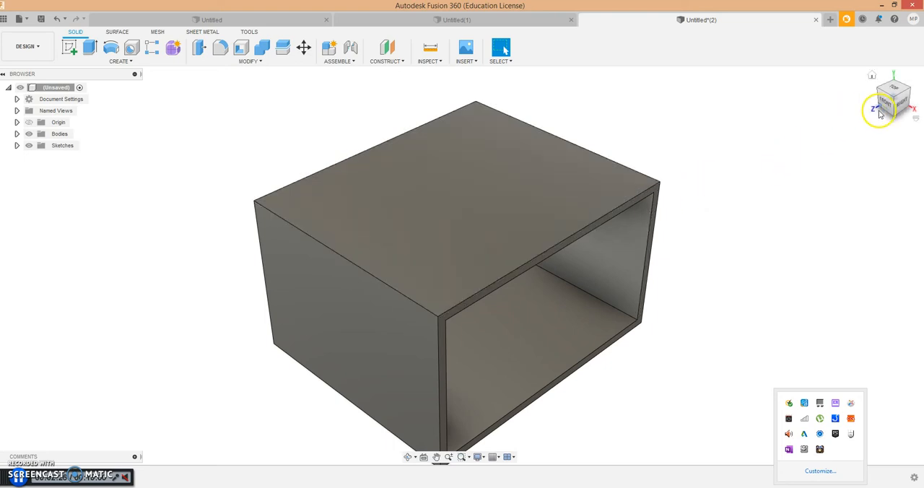
- Start a new sketch on the rim face around the box's open side
mouse_move(895, 107)
mouse_down()
mouse_move(893, 92)
mouse_move(866, 74)
mouse_move(804, 78)
mouse_move(836, 75)
mouse_move(901, 95)
mouse_move(875, 89)
mouse_up()
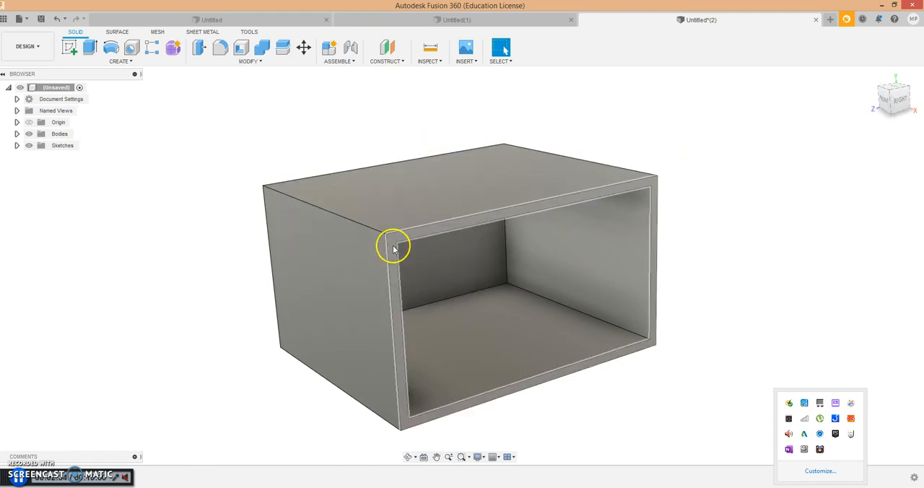
click(114, 64)
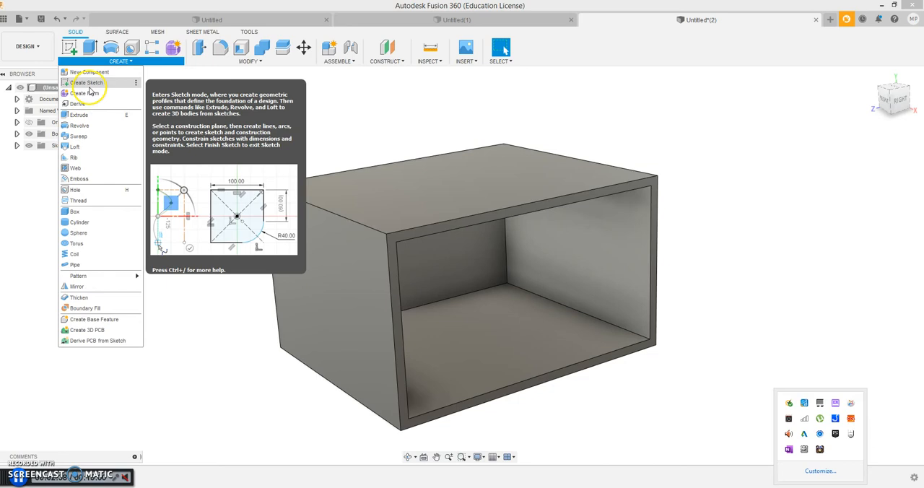
click(91, 83)
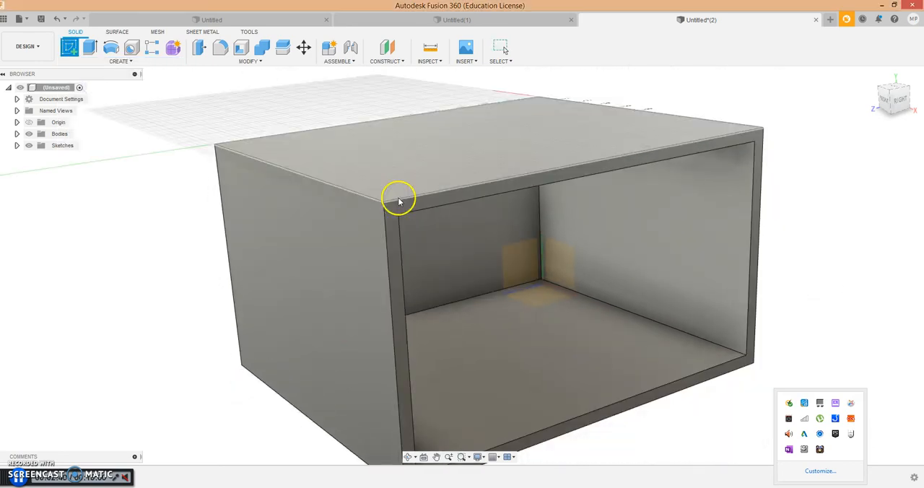
click(393, 209)
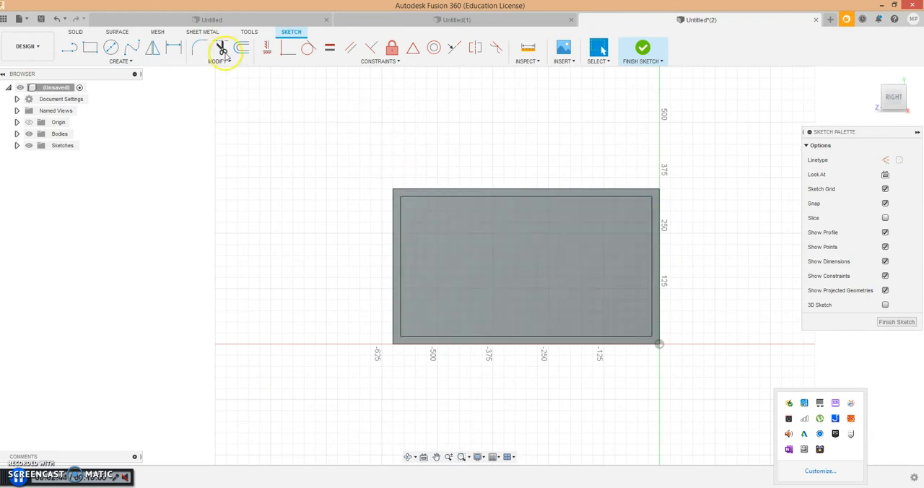
- Draw a vertical line about 470 mm long along the opening's left inner edge, extending past the box above and below
click(122, 61)
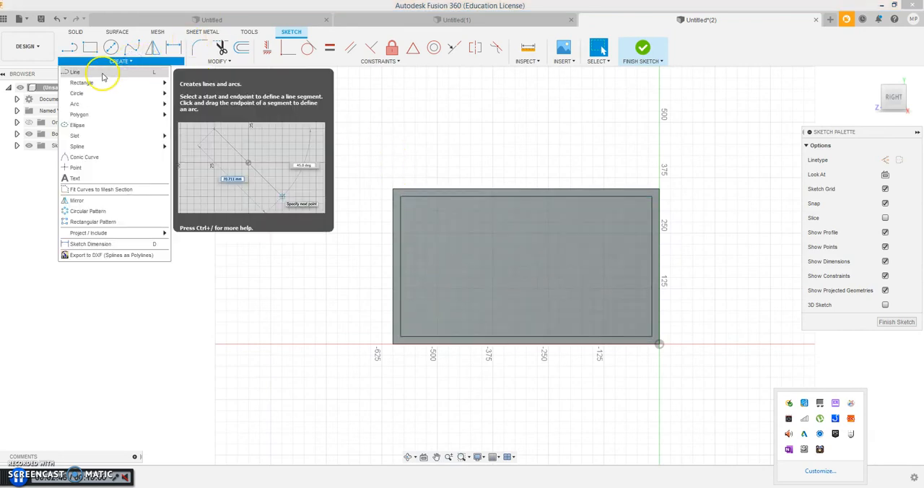
click(102, 73)
click(401, 165)
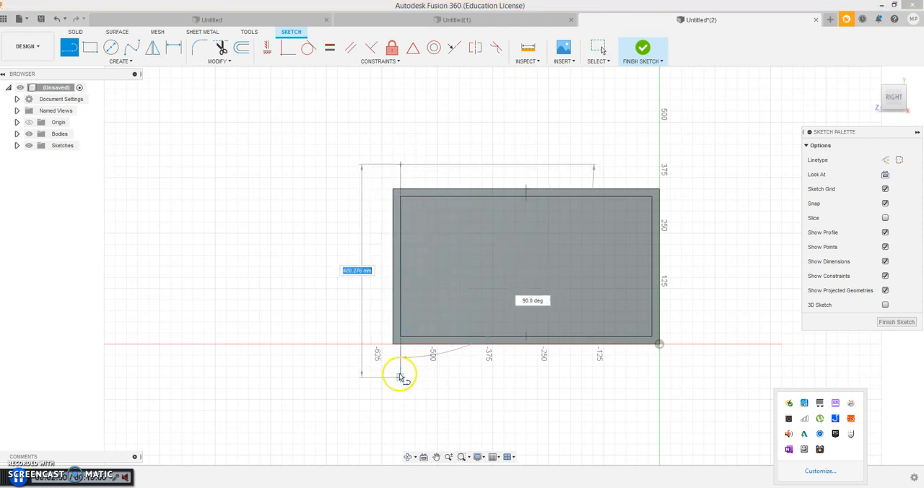
click(400, 375)
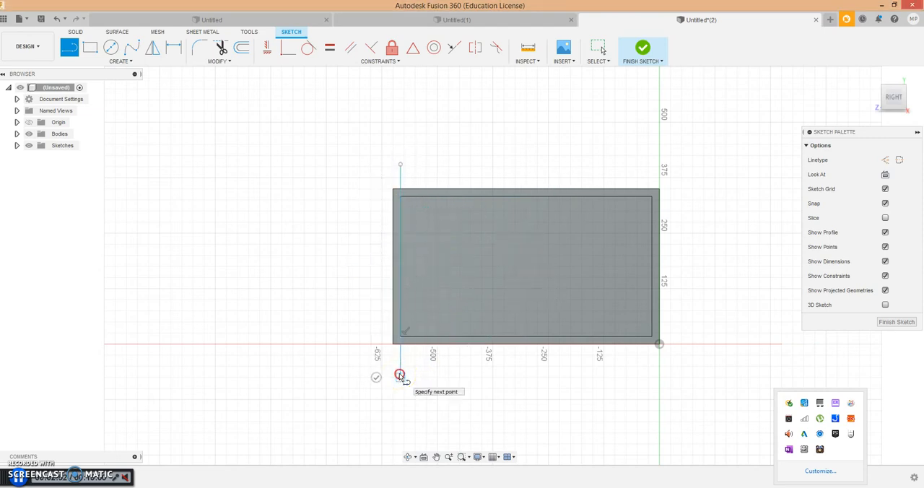
- Draw a second vertical line about 450 mm long along the opening's right inner edge, extending past the box, and finish the sketch
right_click(400, 374)
click(411, 375)
right_click(426, 374)
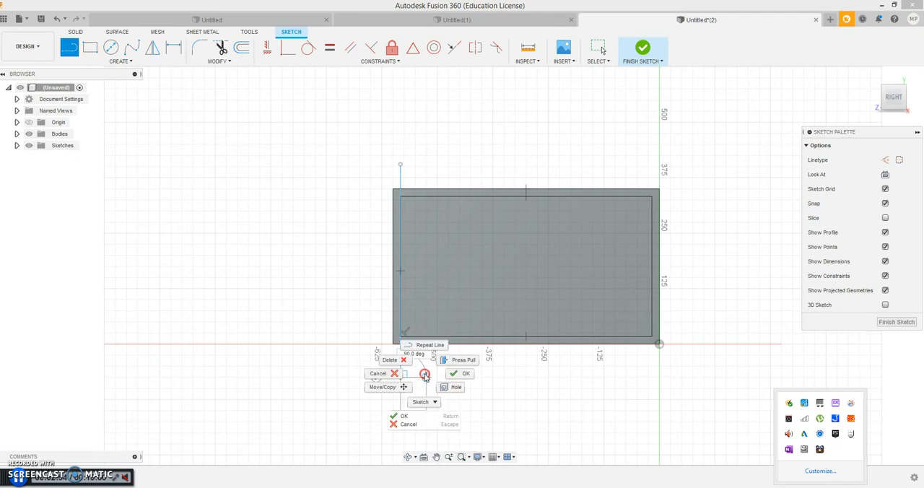
click(459, 374)
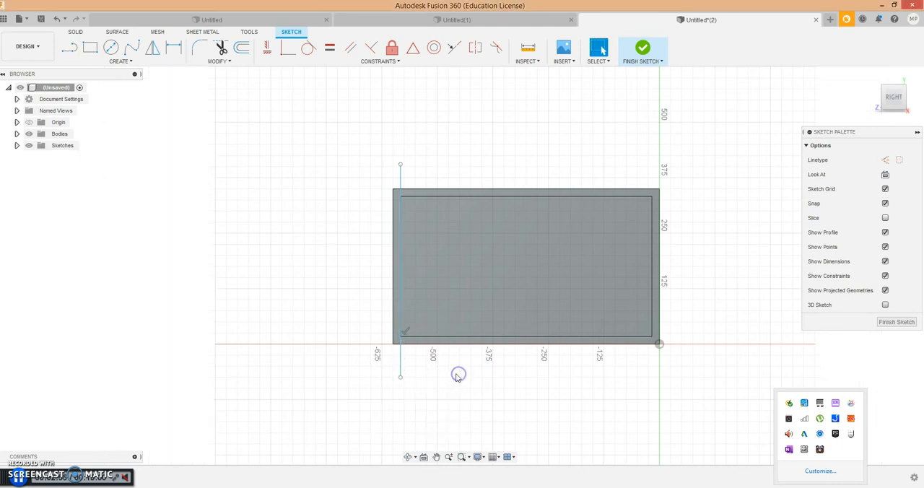
click(119, 63)
click(101, 71)
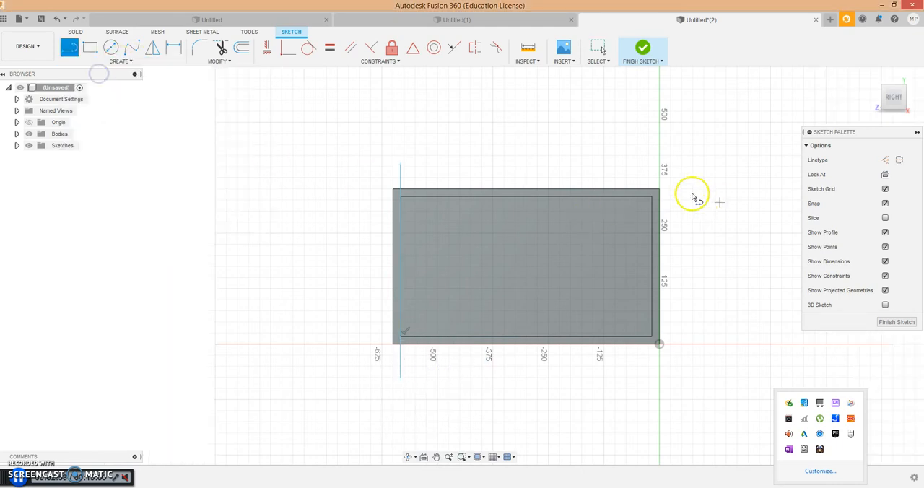
click(652, 168)
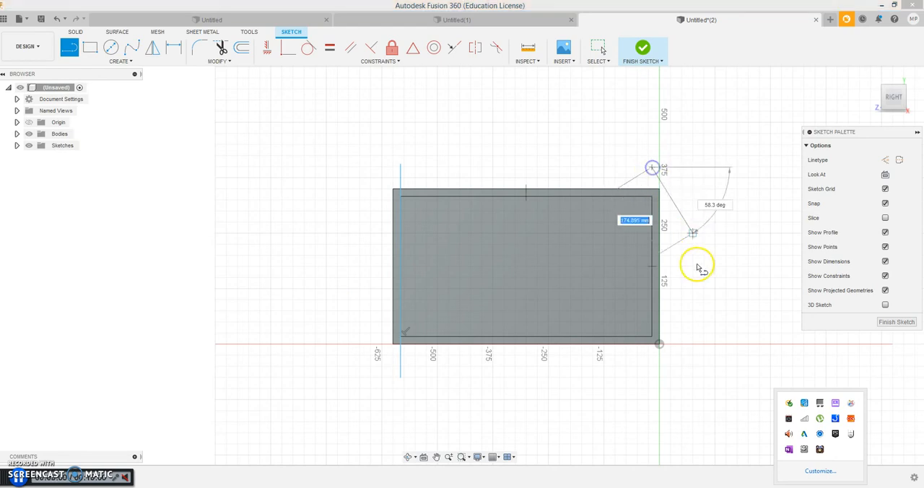
right_click(653, 366)
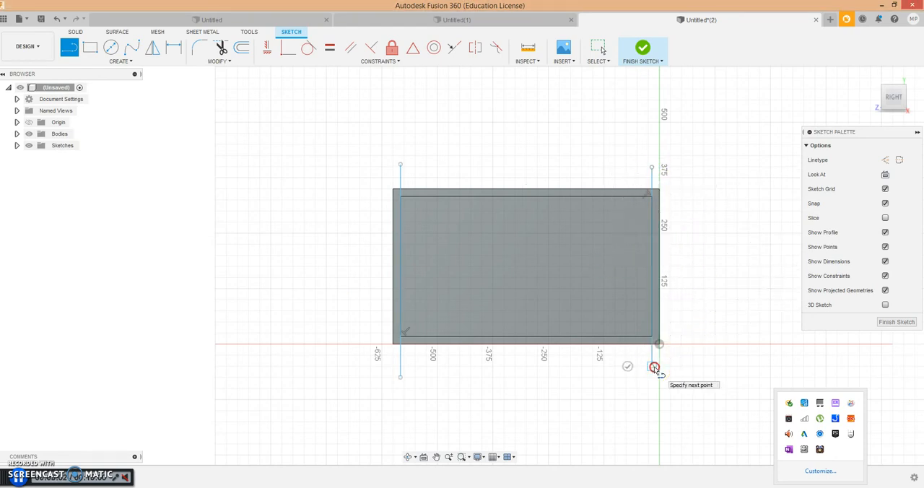
click(685, 368)
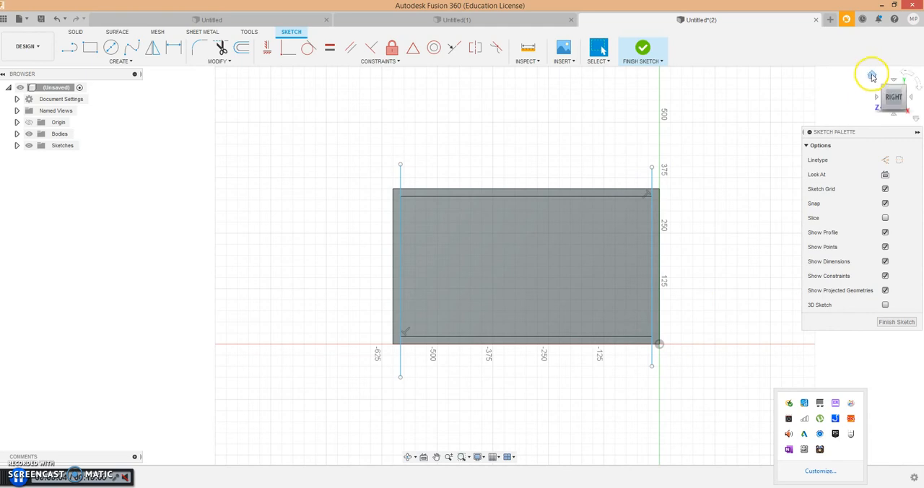
click(643, 49)
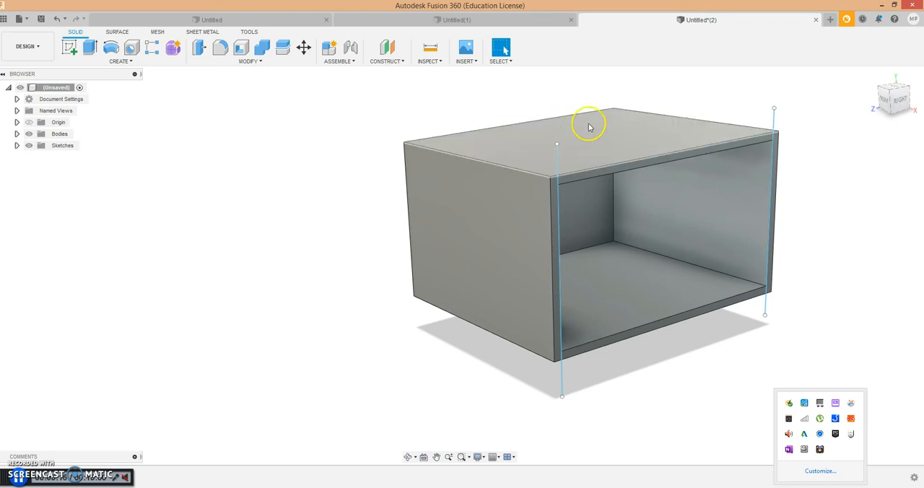
- Split the box body with the sketch line along the opening's left inner edge, extending the splitting tool
click(251, 62)
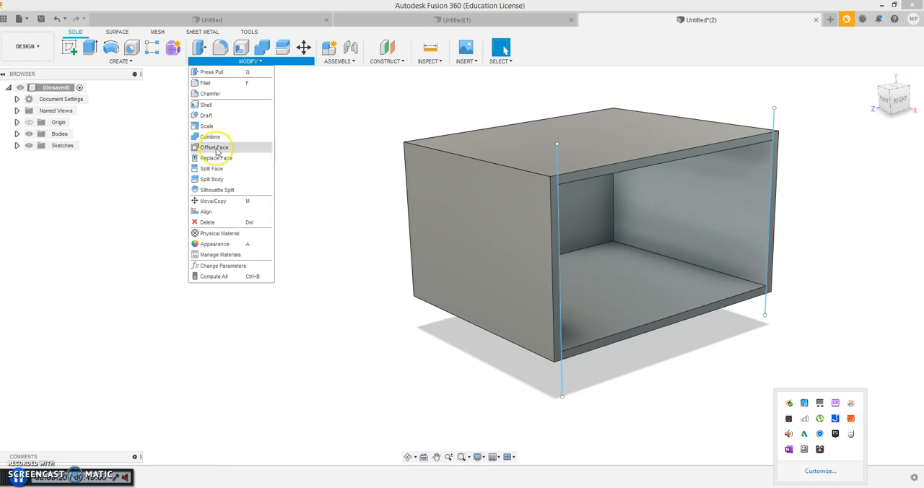
click(215, 181)
click(488, 209)
click(881, 160)
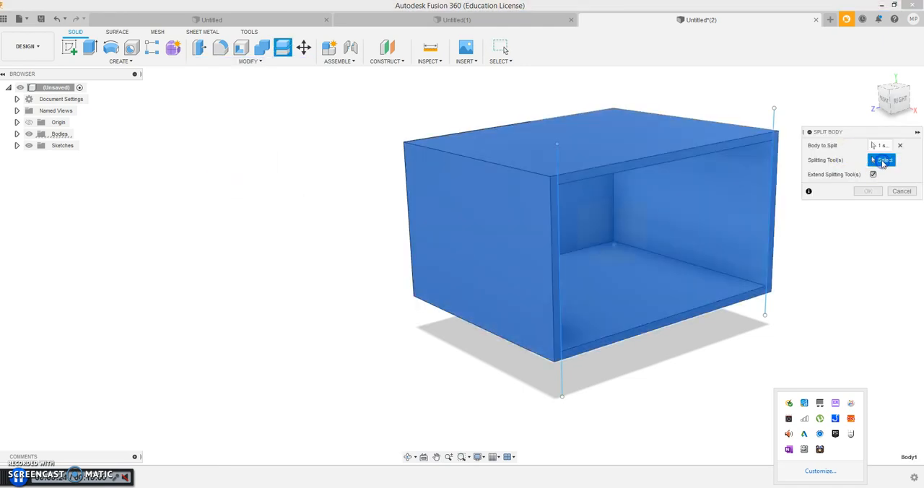
click(558, 154)
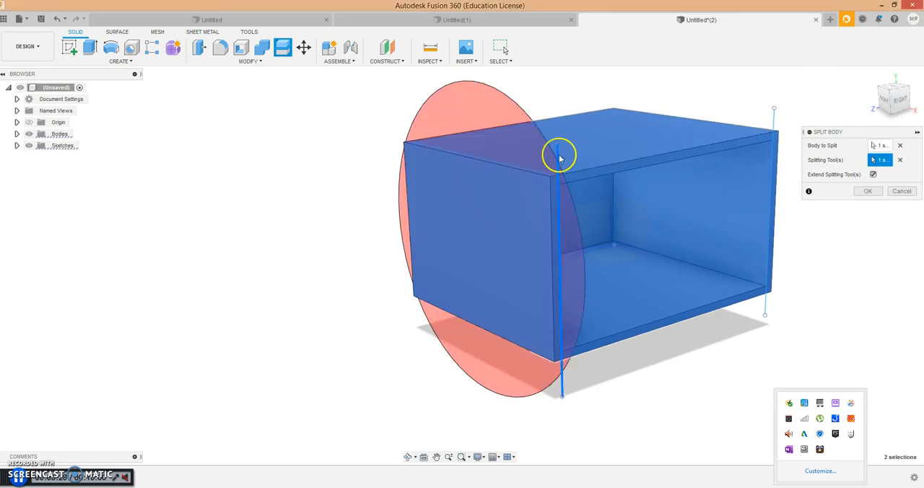
click(868, 191)
click(870, 192)
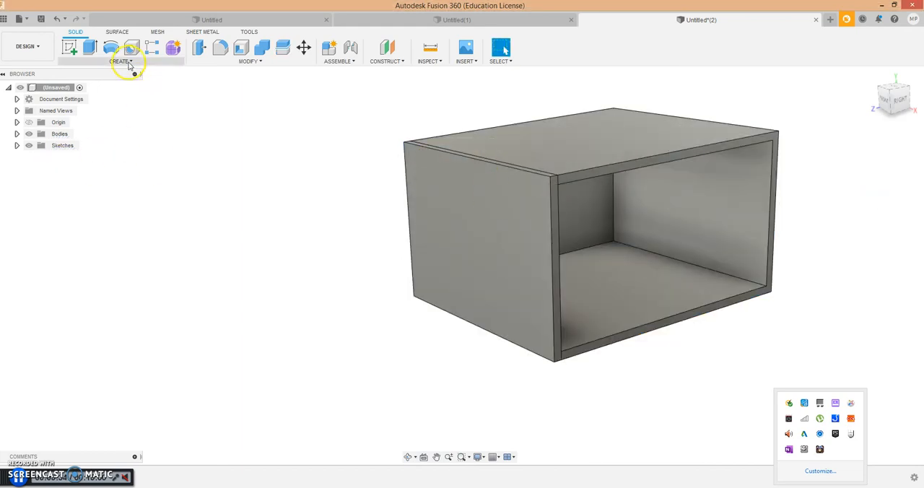
- Show both sketches and split the main box body with the sketch line along the opening's right inner edge
click(206, 62)
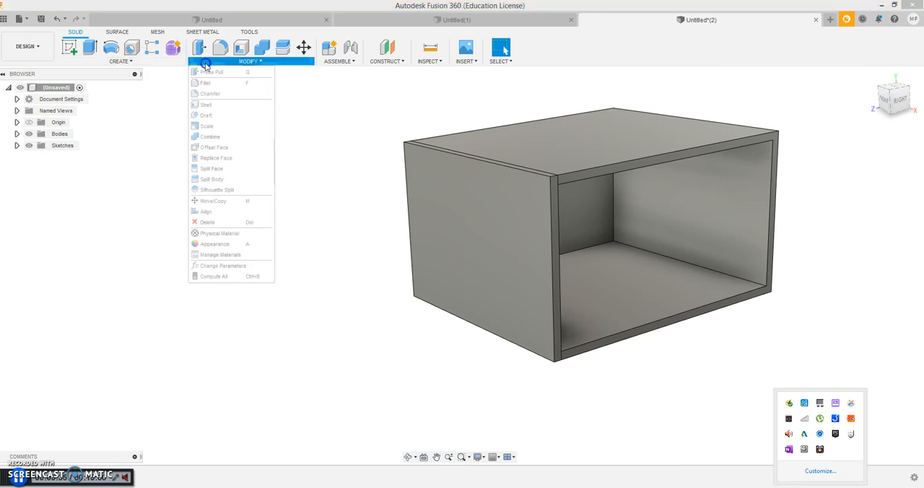
click(207, 179)
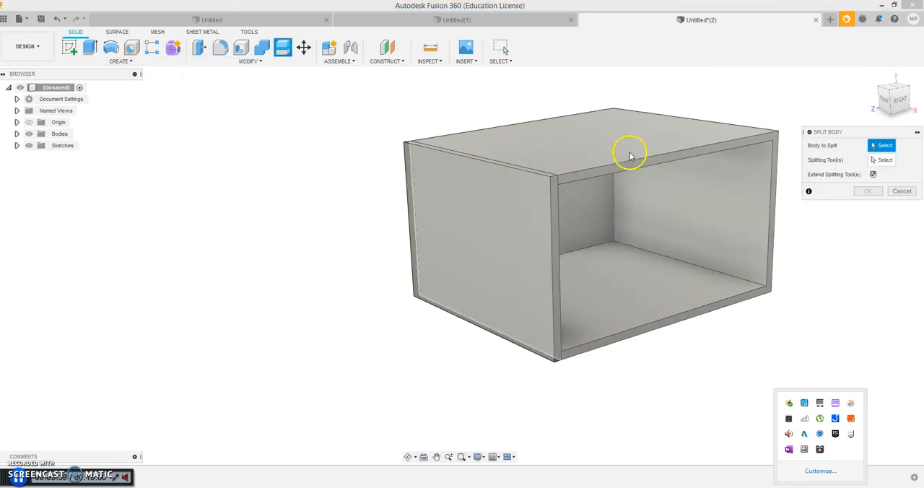
click(629, 154)
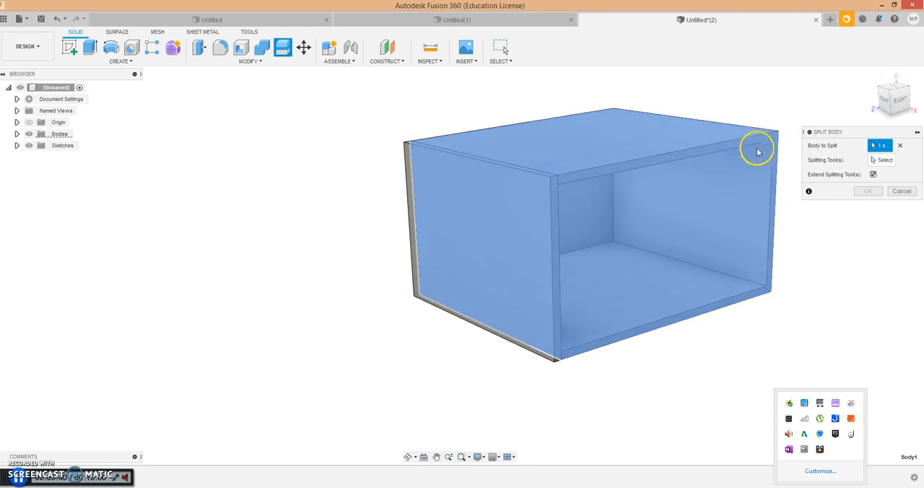
click(885, 160)
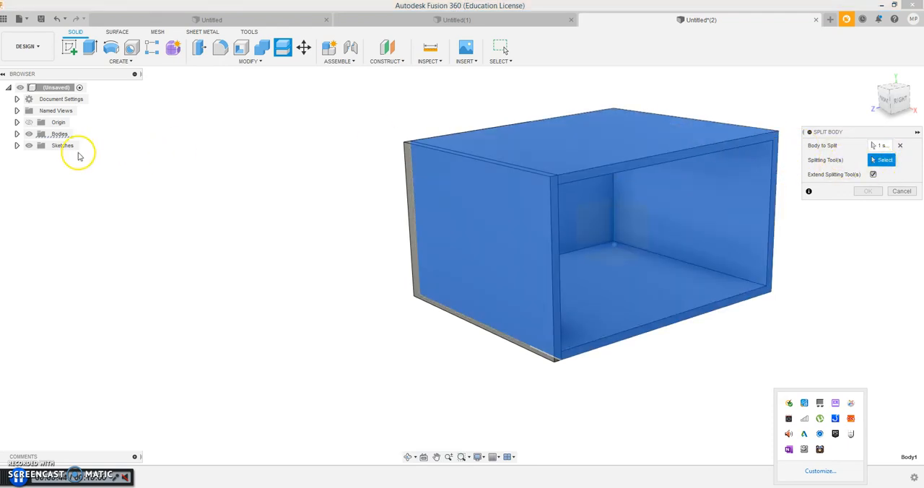
click(16, 146)
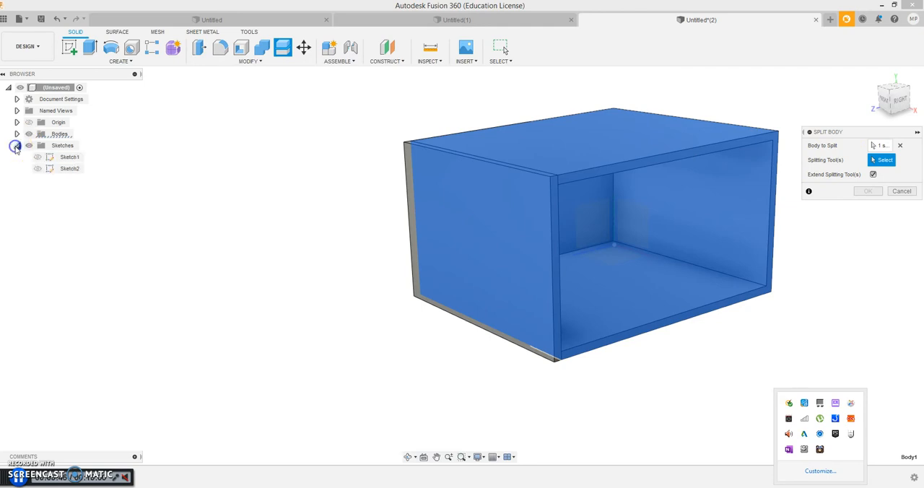
click(37, 156)
click(37, 168)
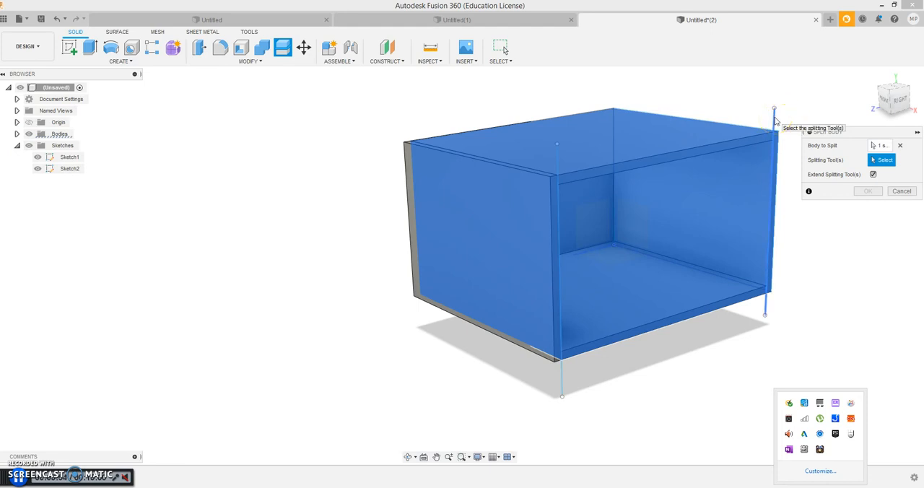
click(776, 120)
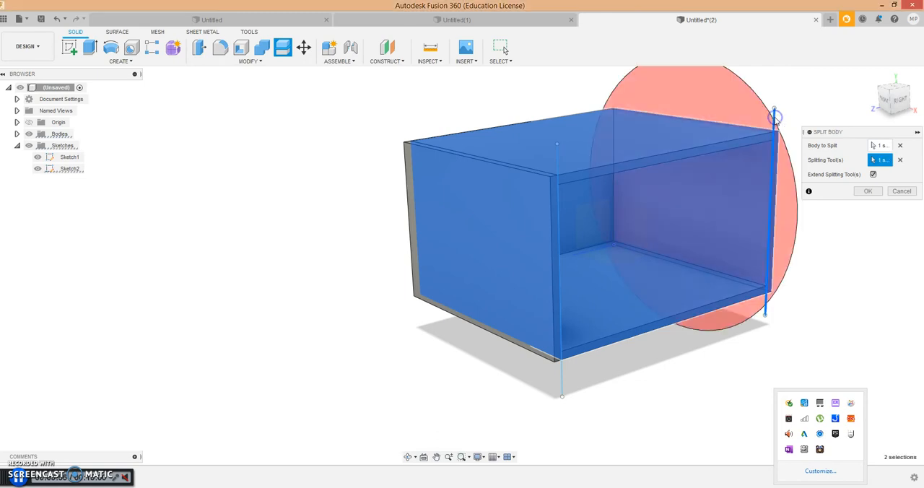
click(866, 190)
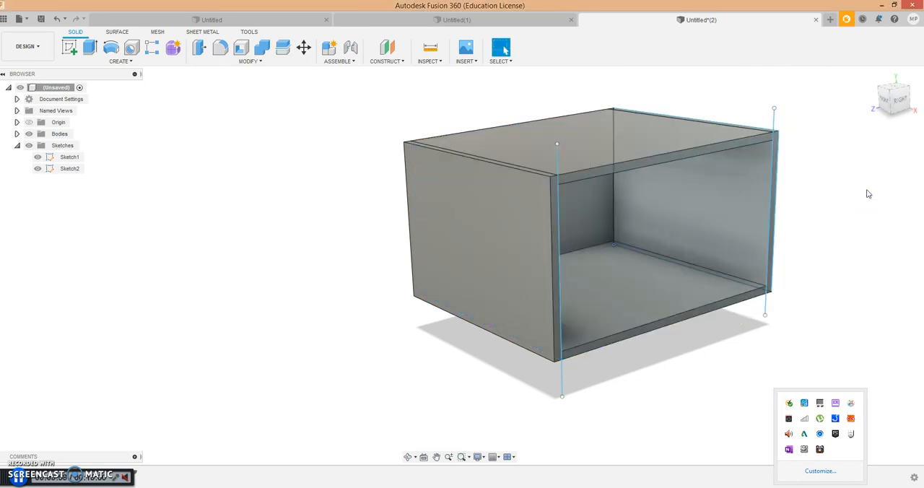
- Hide all the sketches from the model view
click(29, 146)
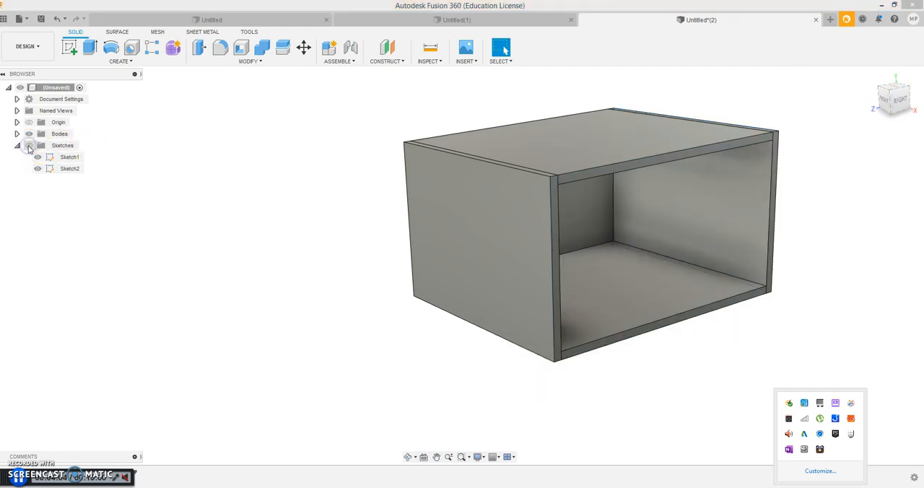
click(29, 147)
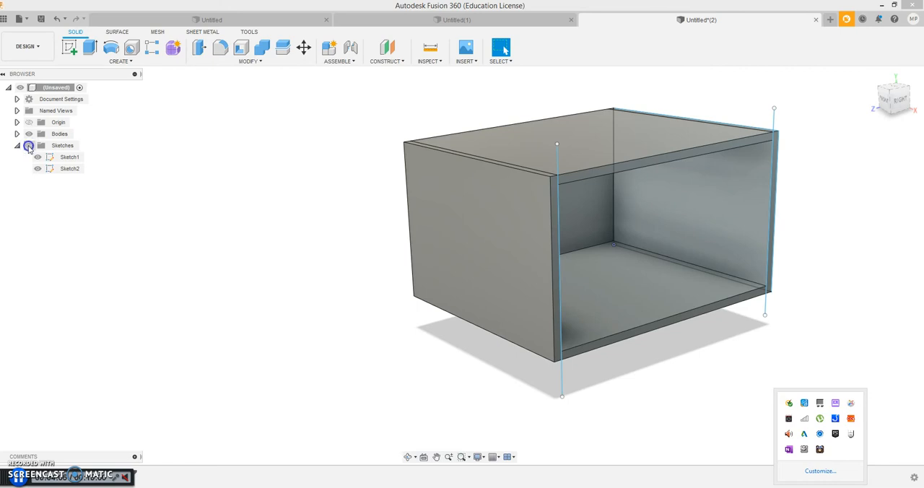
click(29, 147)
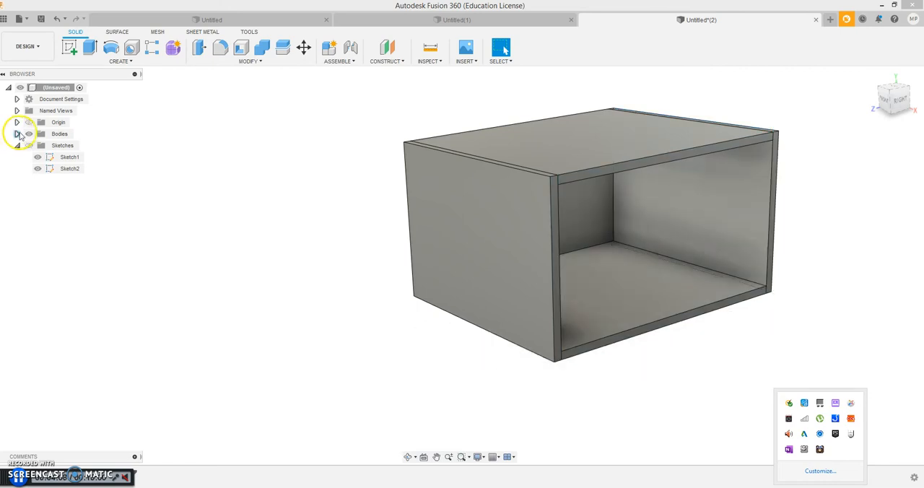
- Create a separate component from each of the three bodies, Body1, Body2 and Body3
click(17, 134)
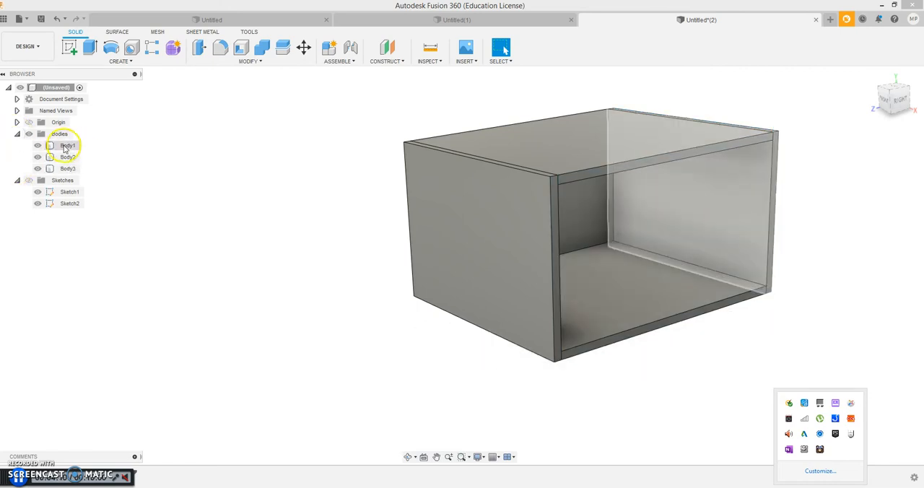
right_click(64, 148)
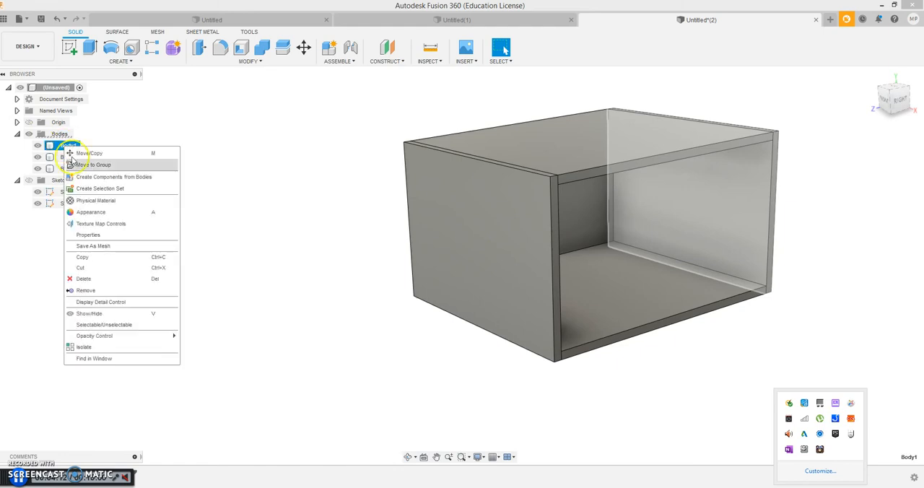
click(108, 178)
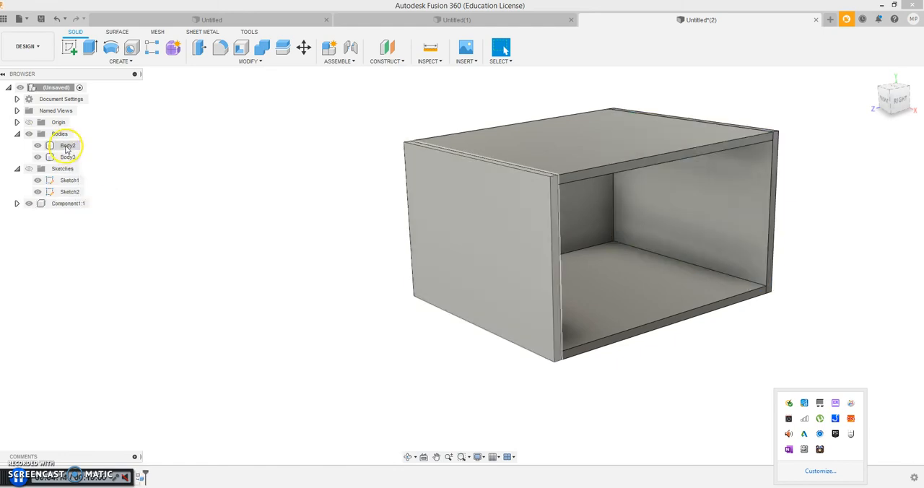
right_click(67, 147)
click(95, 177)
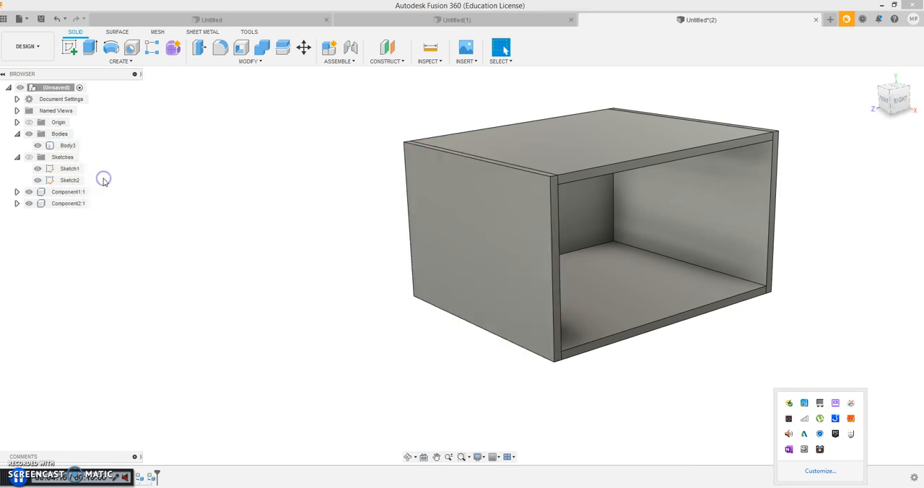
click(68, 146)
right_click(68, 147)
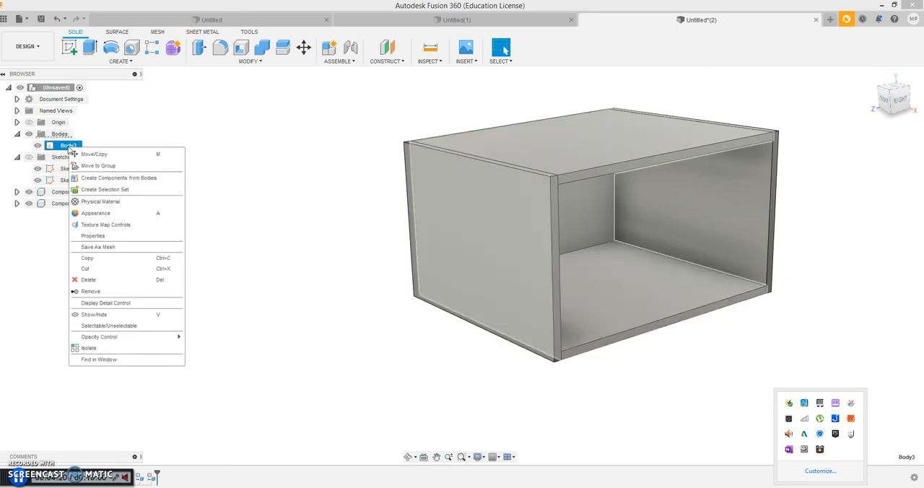
click(92, 179)
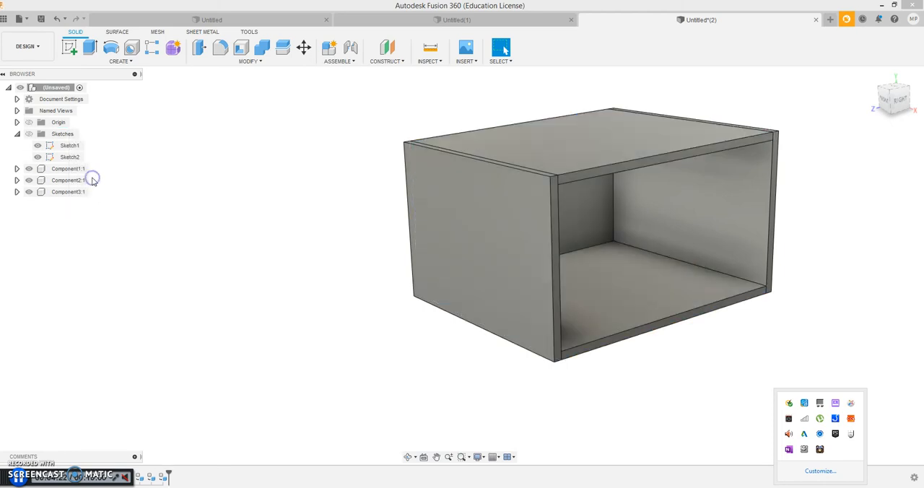
- Move the left and right side panels outward, away from the central part of the box
drag(509, 244, 401, 263)
drag(686, 205, 823, 188)
drag(336, 241, 355, 258)
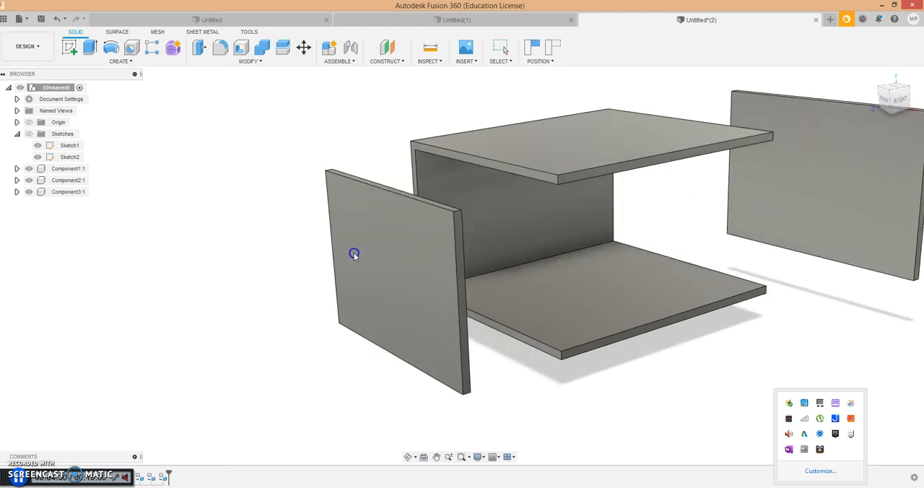
- Rename the right-hand panel's component as "Right side"
click(65, 169)
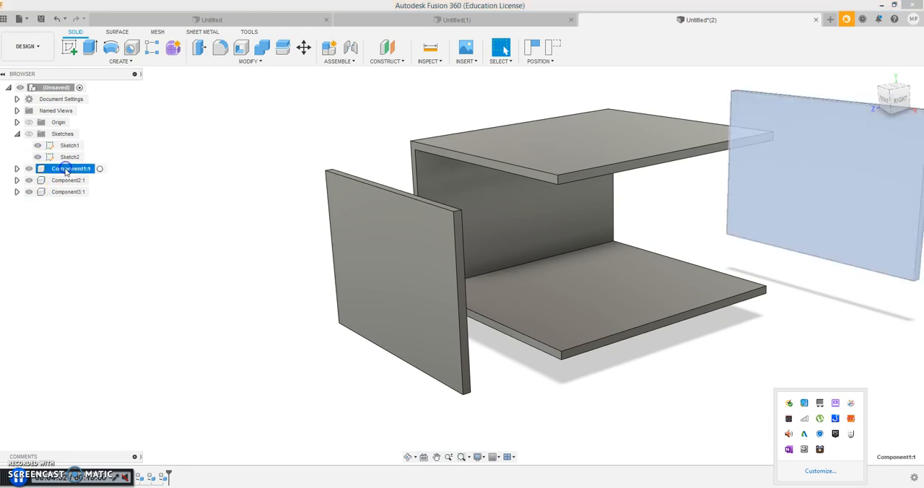
double_click(65, 169)
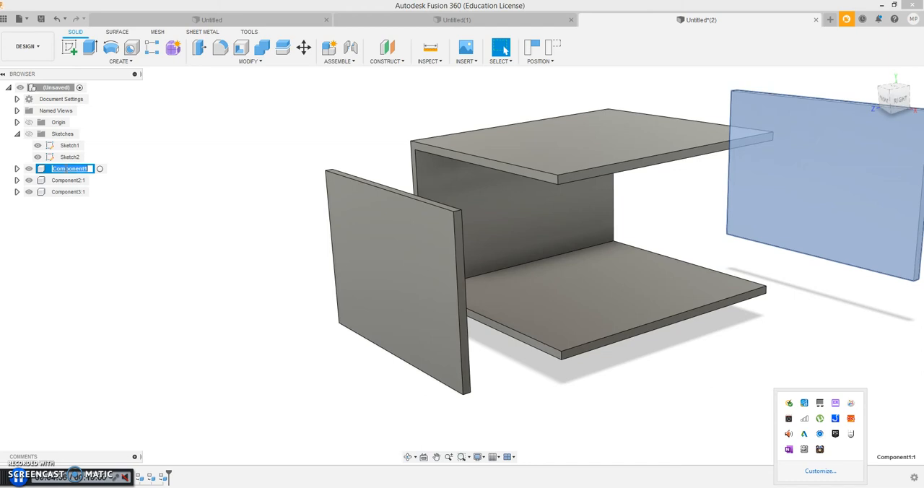
text(Right)
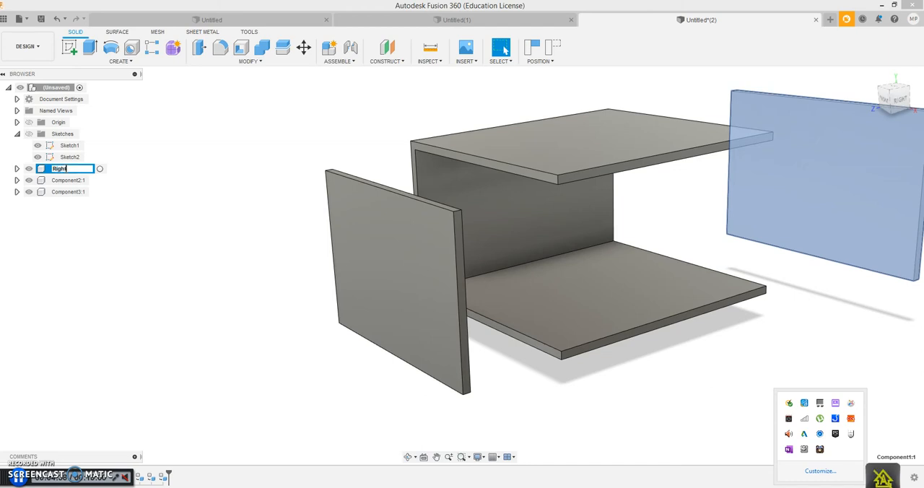
text( side)
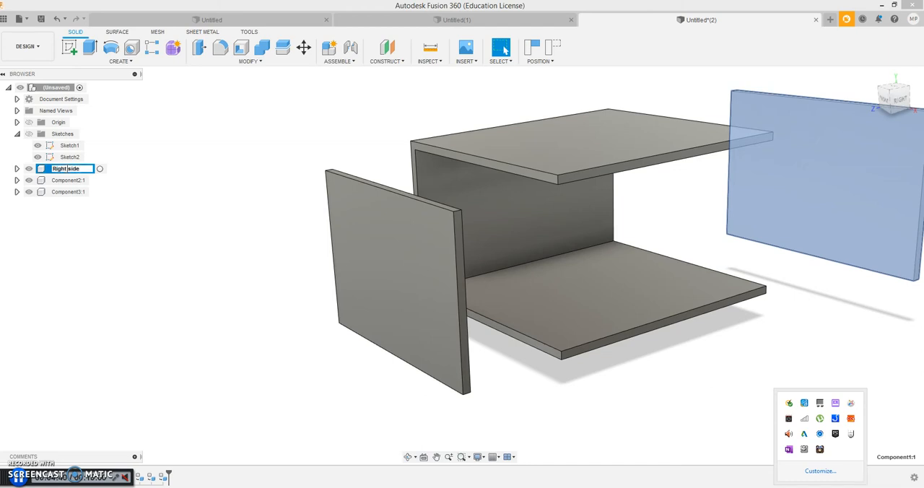
- Rename the left-hand panel's component as "Left side"
click(72, 180)
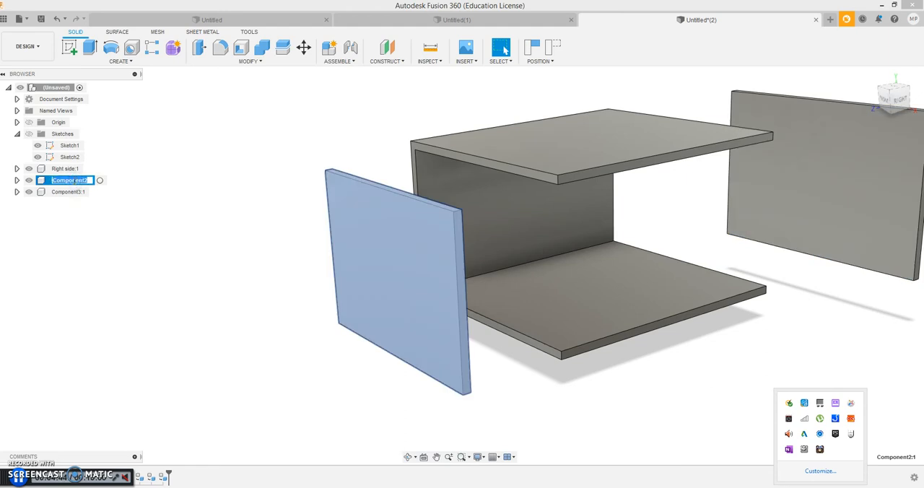
text(Left sid)
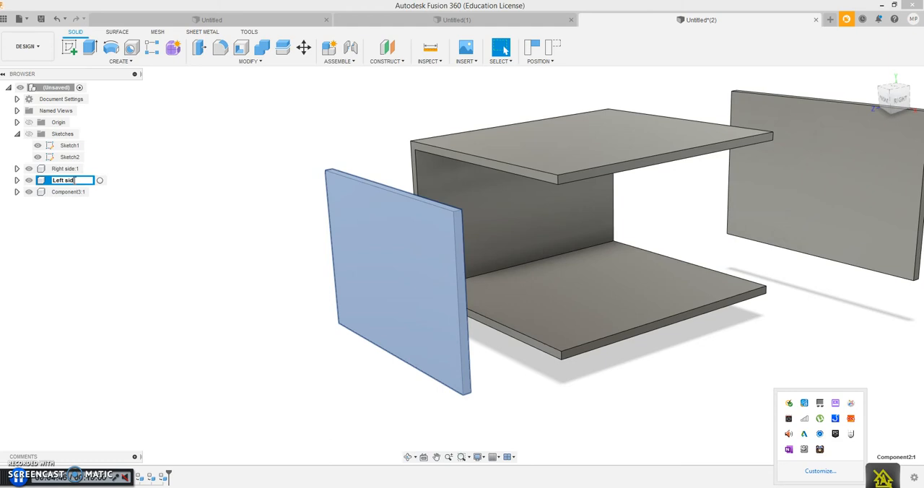
text(e)
key(Return)
- Rename the component of the central U-shaped part as "Main body"
click(70, 192)
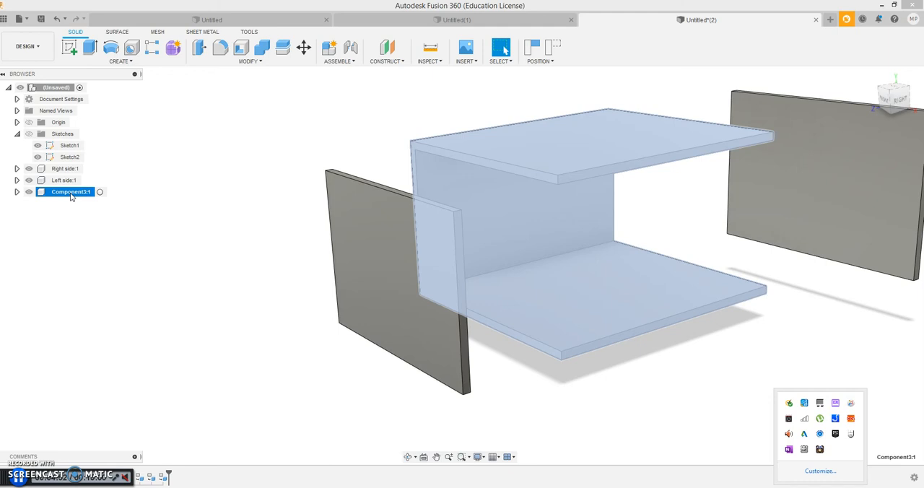
double_click(70, 192)
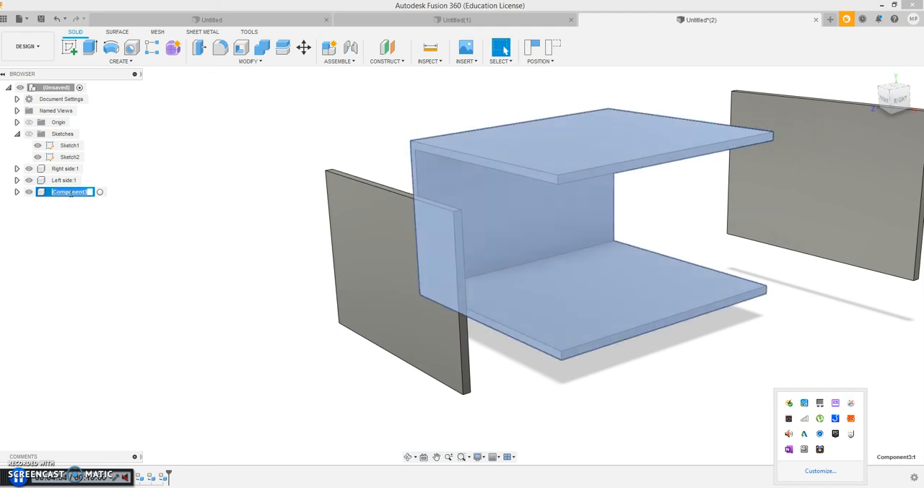
text(Main b)
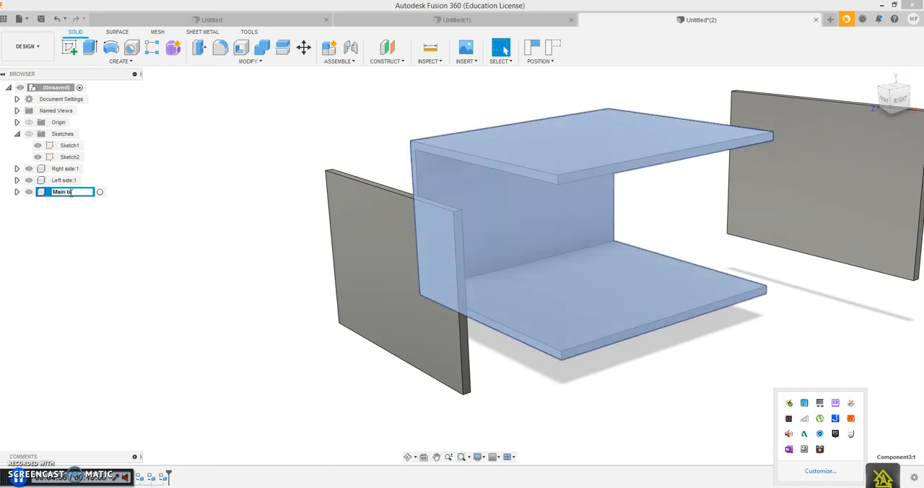
text(o)
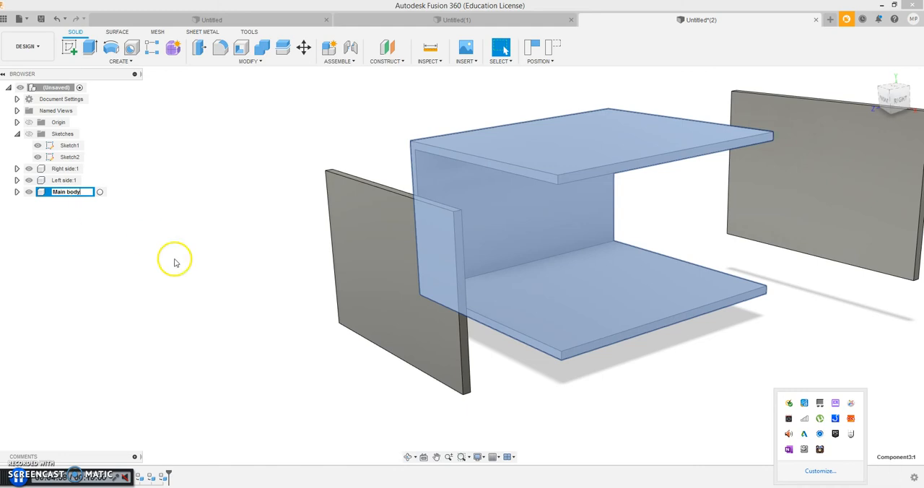
text(dy)
click(174, 262)
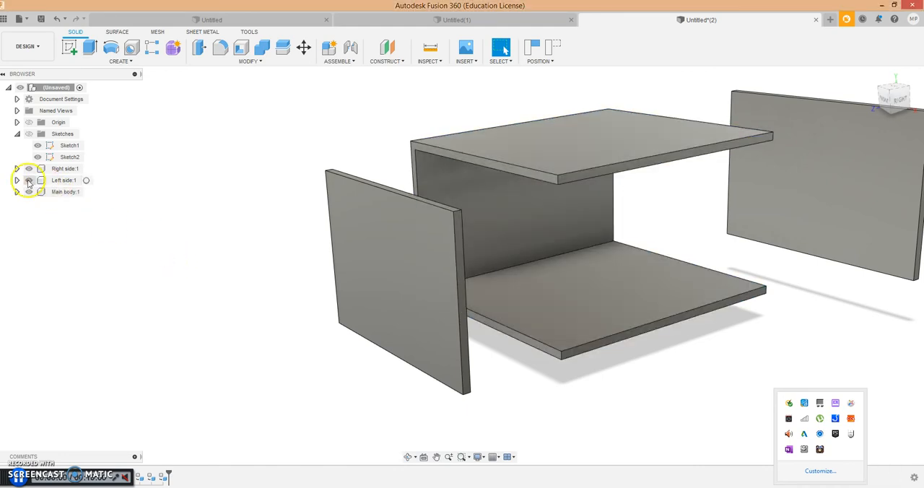
- Hide the Left side and Right side components, leaving only the main body displayed
click(29, 180)
click(33, 194)
click(28, 168)
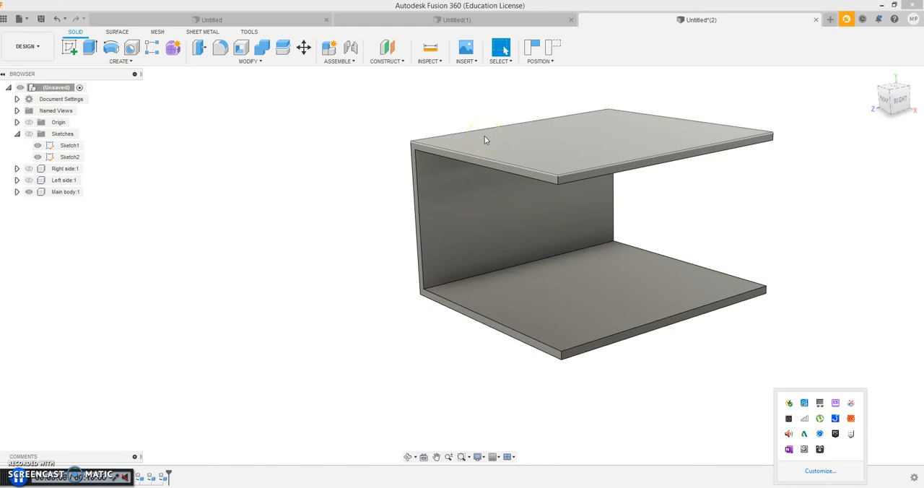
scroll(378, 161, up, 2)
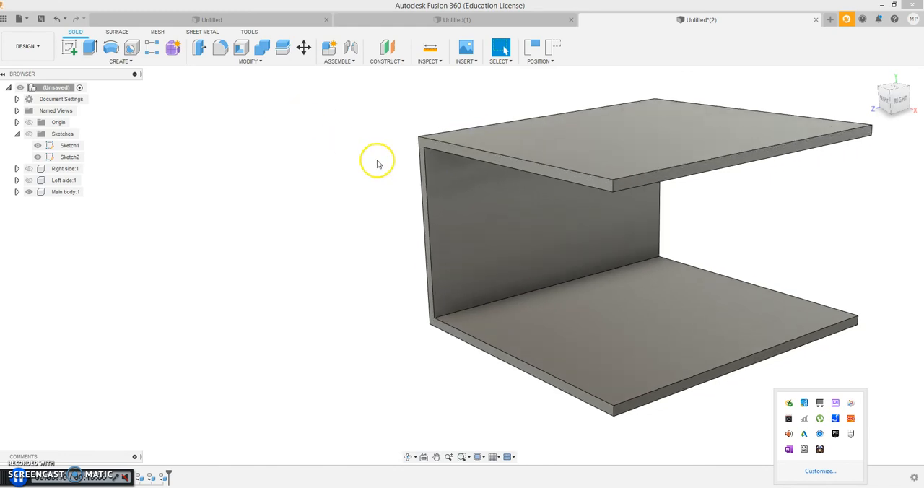
- Start a sketch on the main body's U-shaped edge face, continuing with the components in their previous position
click(119, 61)
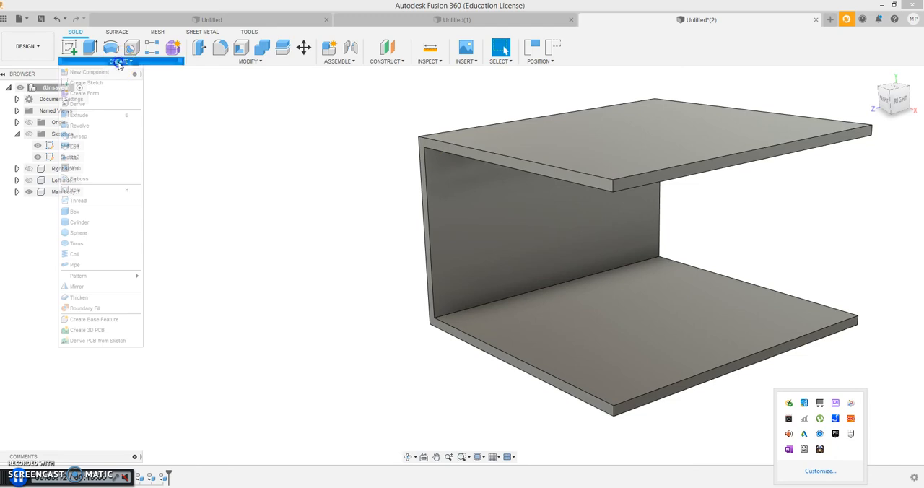
click(86, 82)
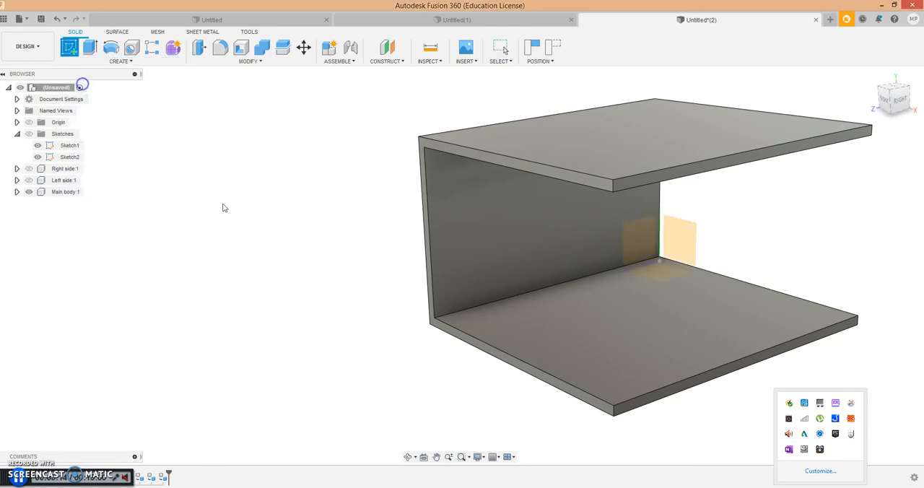
click(477, 207)
click(406, 118)
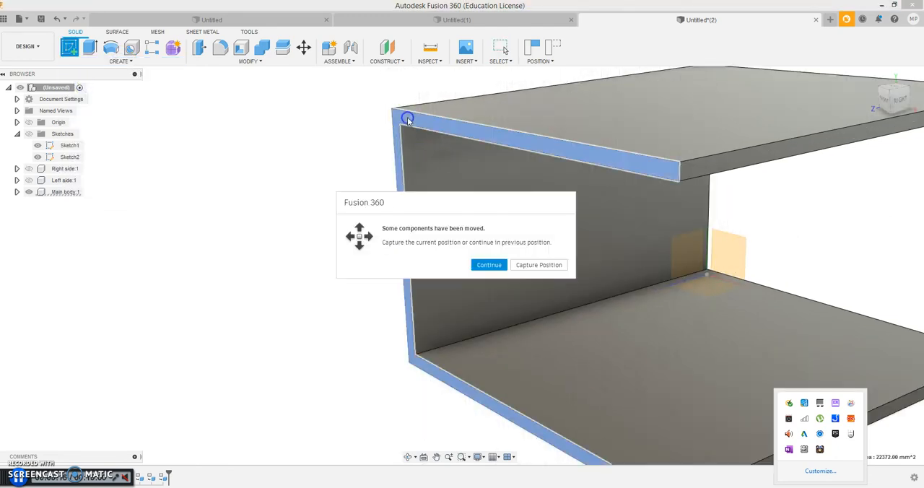
click(489, 264)
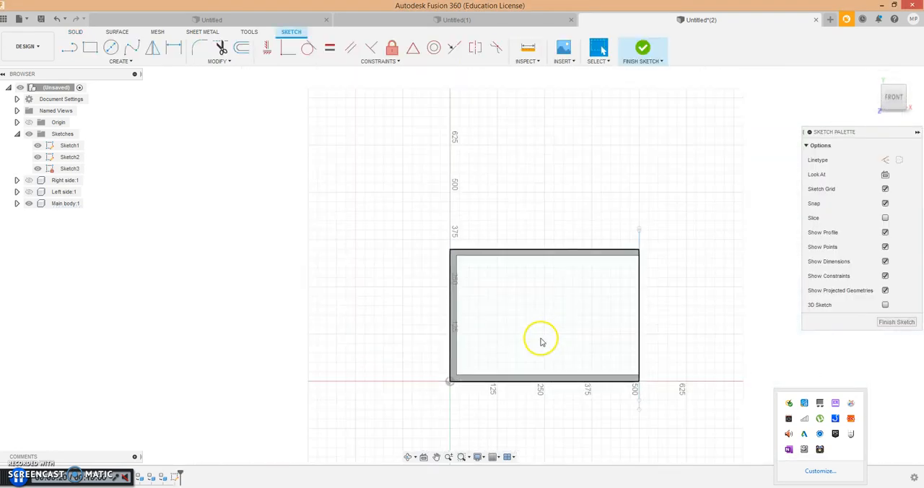
- Sketch a vertical line along the back panel's inner face, extending past the top and bottom panels, and finish the sketch
click(130, 62)
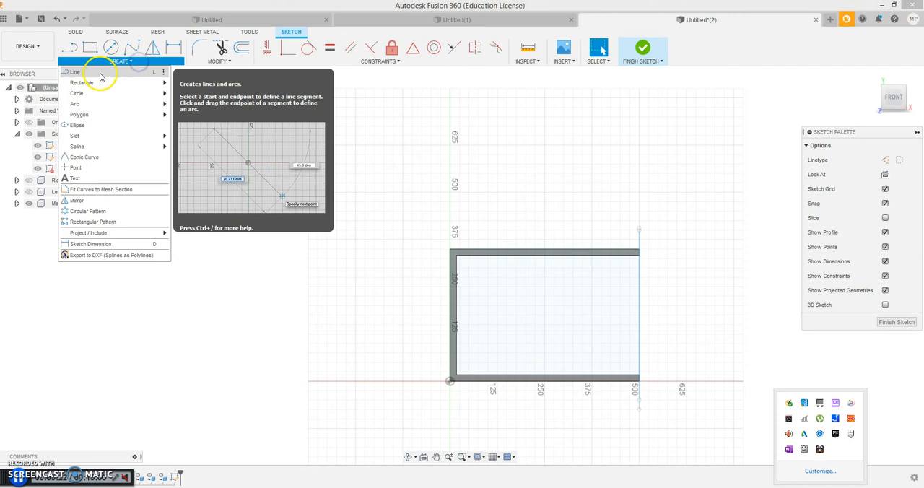
click(100, 74)
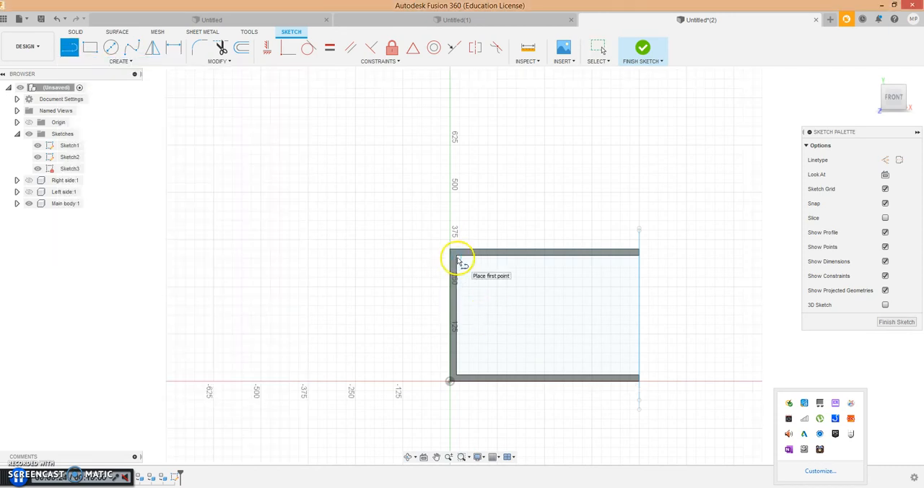
click(457, 230)
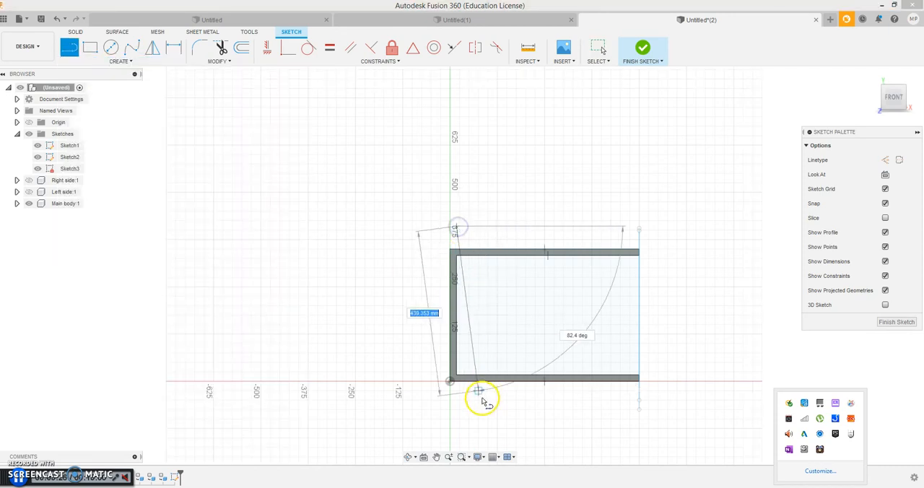
key(Escape)
right_click(458, 407)
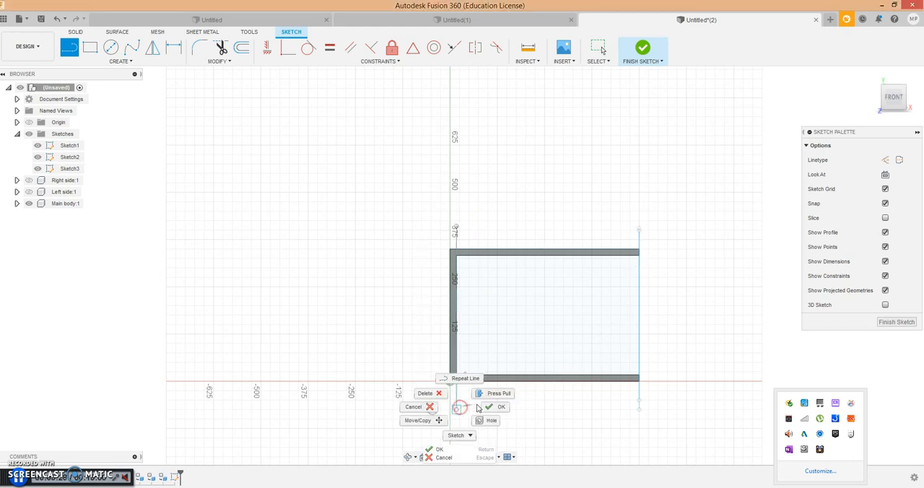
click(494, 406)
click(871, 75)
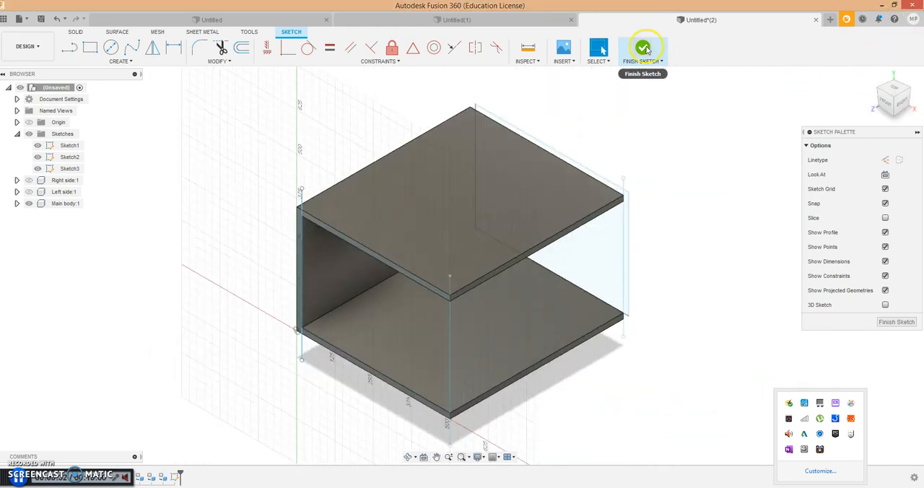
click(647, 49)
- Show the sketches and split the main body with the new vertical line, separating the back panel from the top and bottom panels
scroll(709, 215, down, 3)
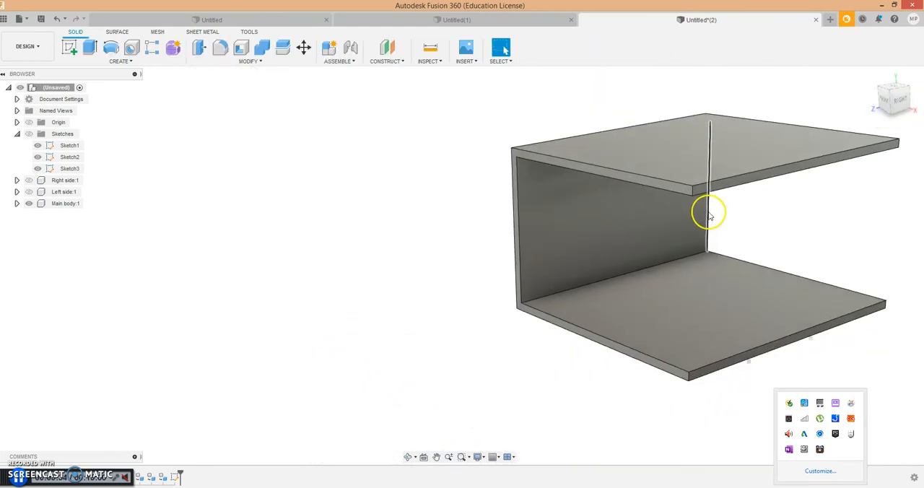
scroll(804, 155, up, 2)
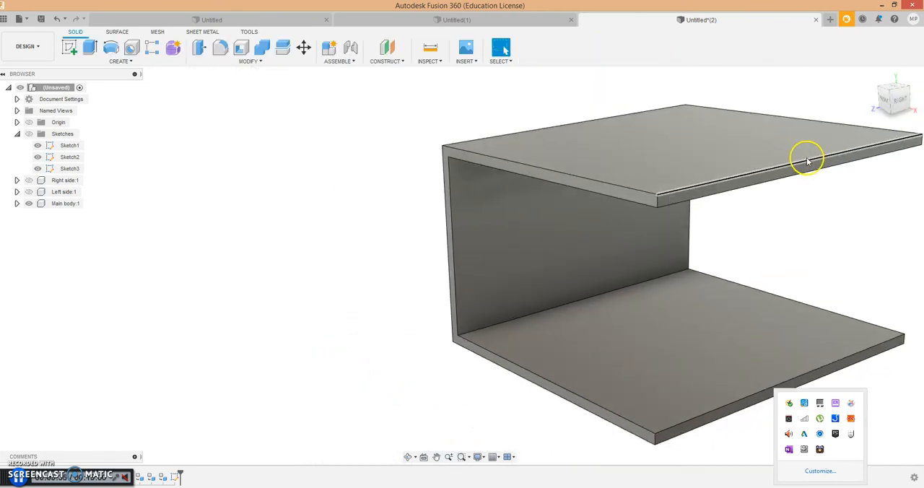
click(251, 62)
click(246, 177)
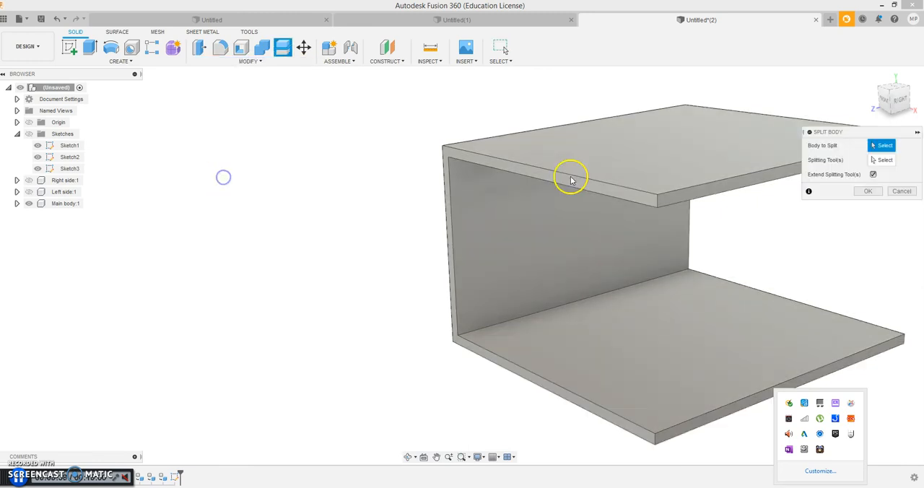
click(577, 176)
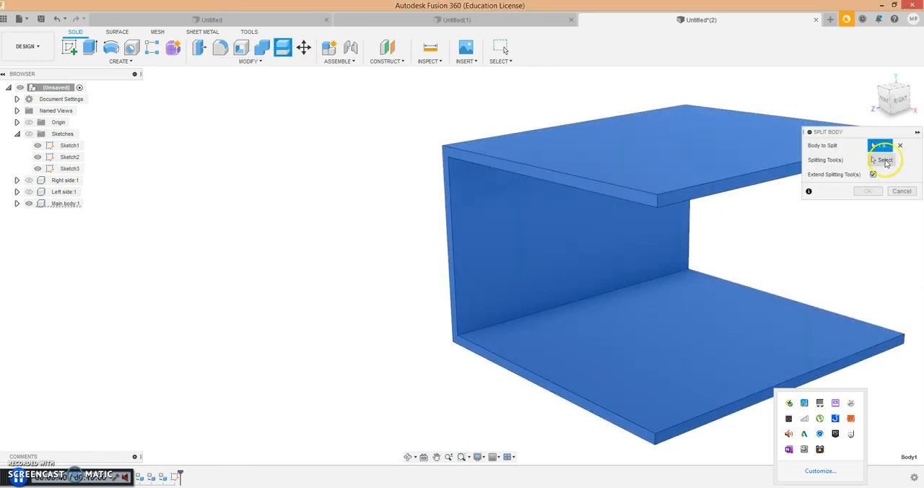
click(885, 160)
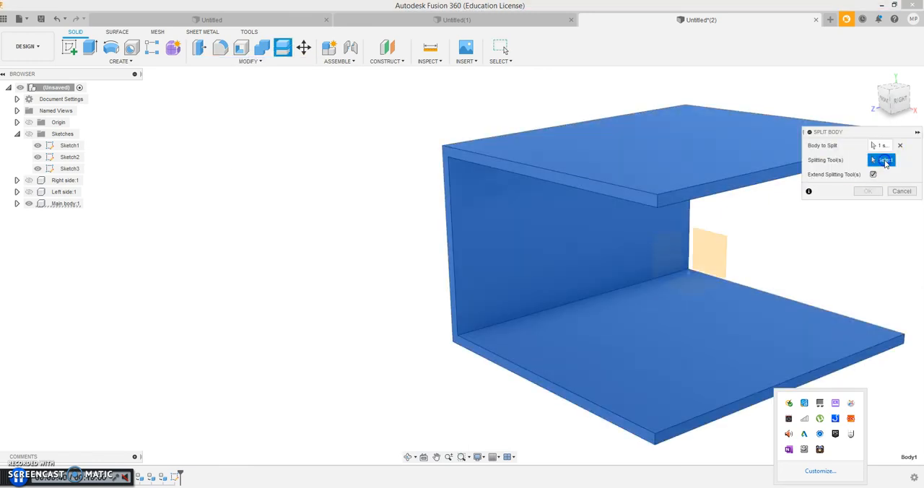
click(29, 136)
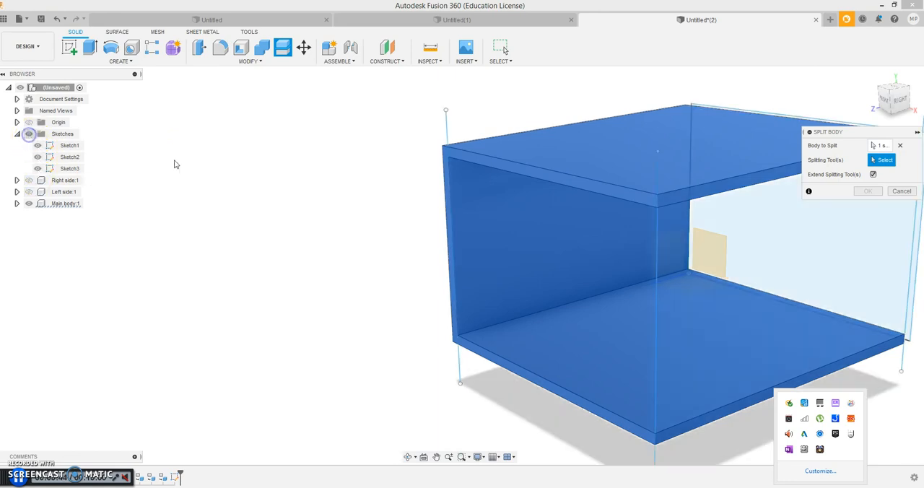
click(447, 131)
click(869, 192)
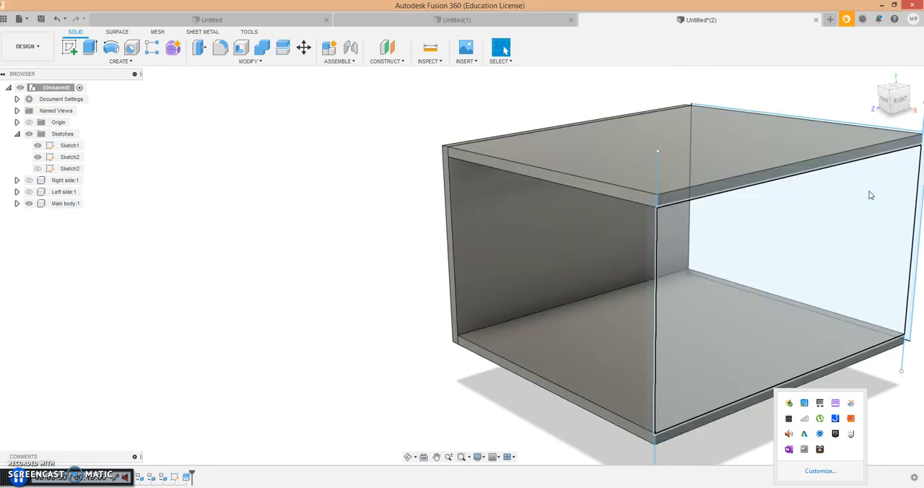
- Hide all the sketches and show the Left side and Right side components again
click(28, 136)
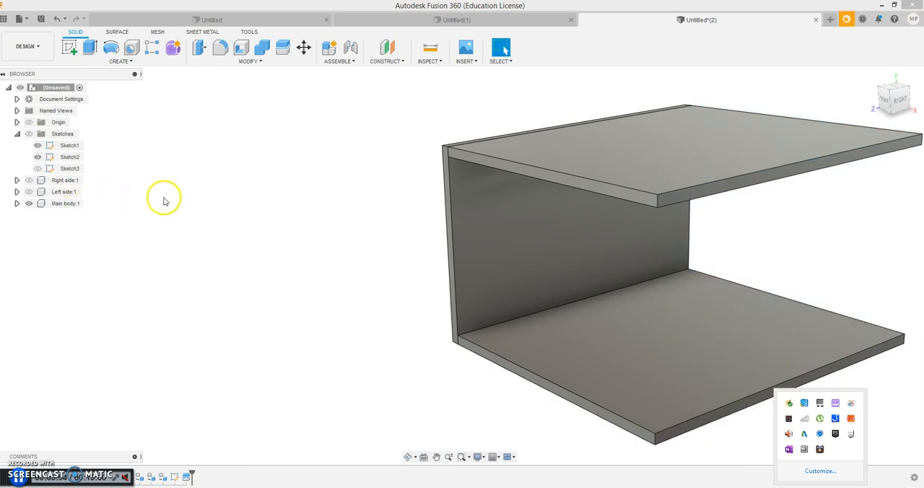
click(29, 192)
click(29, 180)
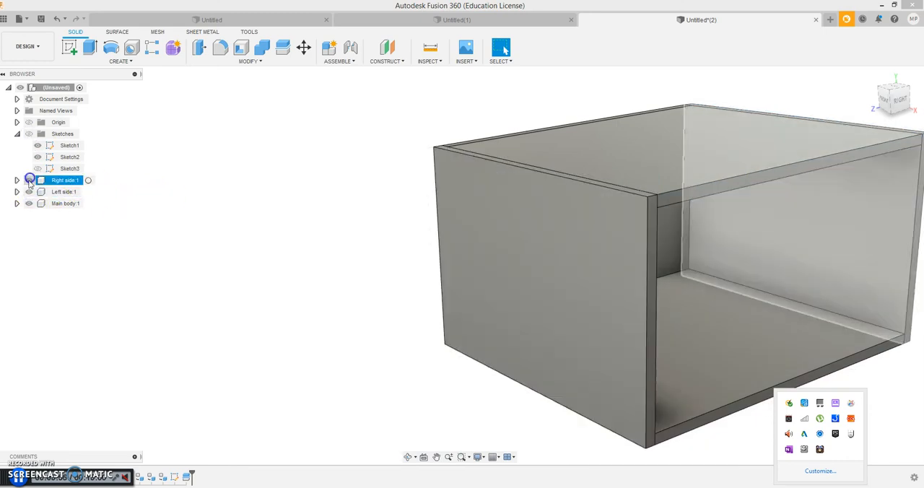
- Expand the Main body component's list of bodies and move the left and right side panels outward from the box
click(16, 203)
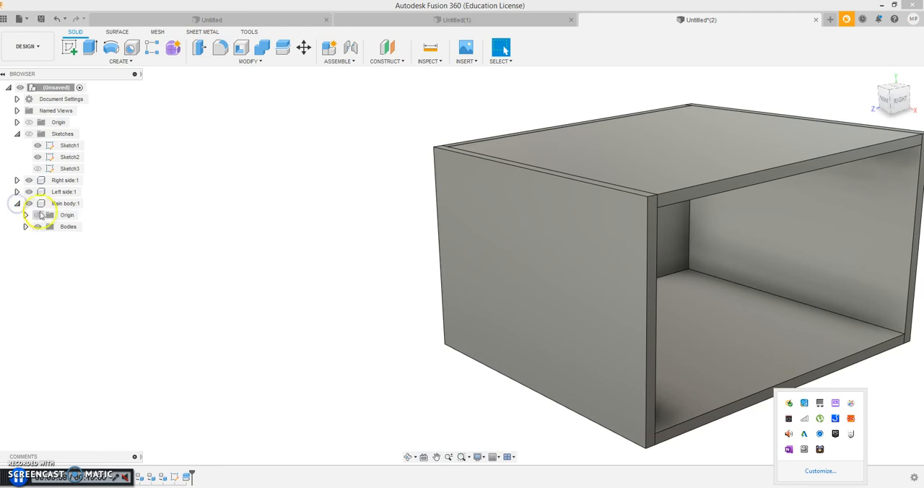
click(25, 227)
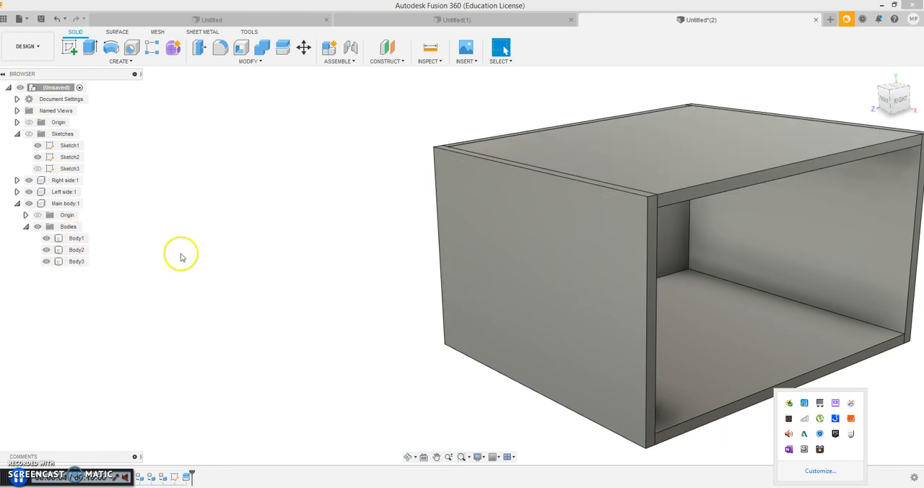
drag(543, 237, 330, 314)
drag(815, 253, 909, 249)
mouse_move(687, 159)
mouse_down()
mouse_move(687, 119)
mouse_move(686, 172)
mouse_move(688, 128)
mouse_move(683, 165)
mouse_move(672, 169)
mouse_move(674, 155)
mouse_up()
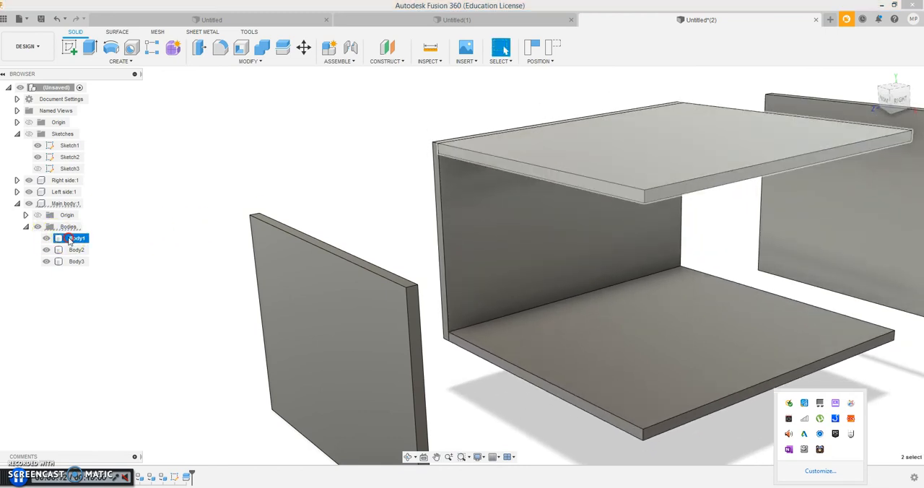
- Create a separate component from each of the main body's three bodies, Body1, Body2 and Body3
right_click(72, 239)
click(108, 269)
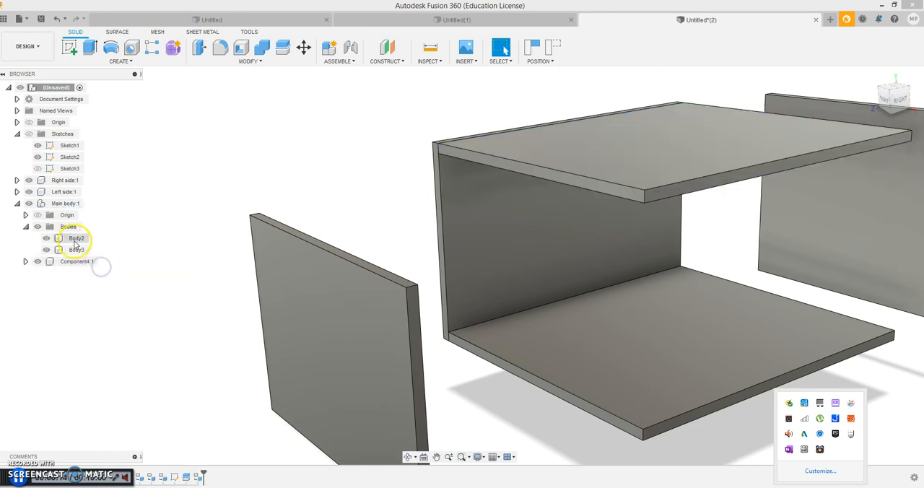
right_click(72, 240)
click(94, 273)
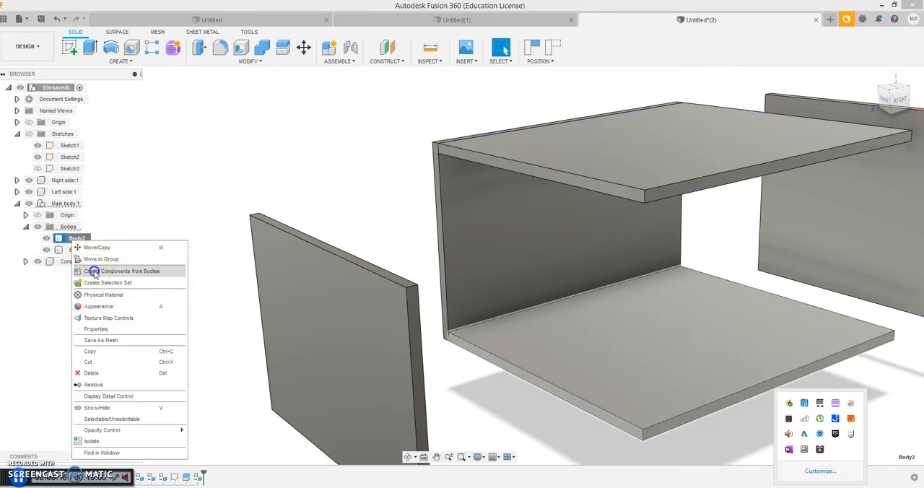
right_click(77, 238)
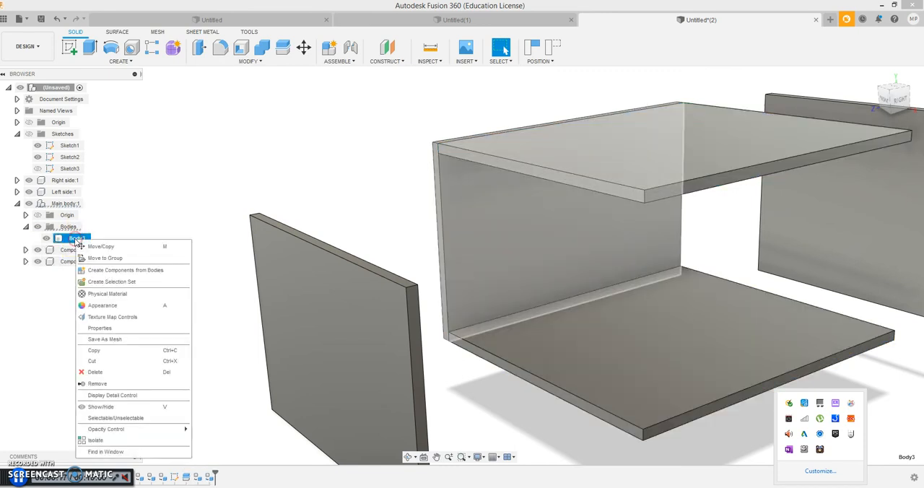
click(99, 270)
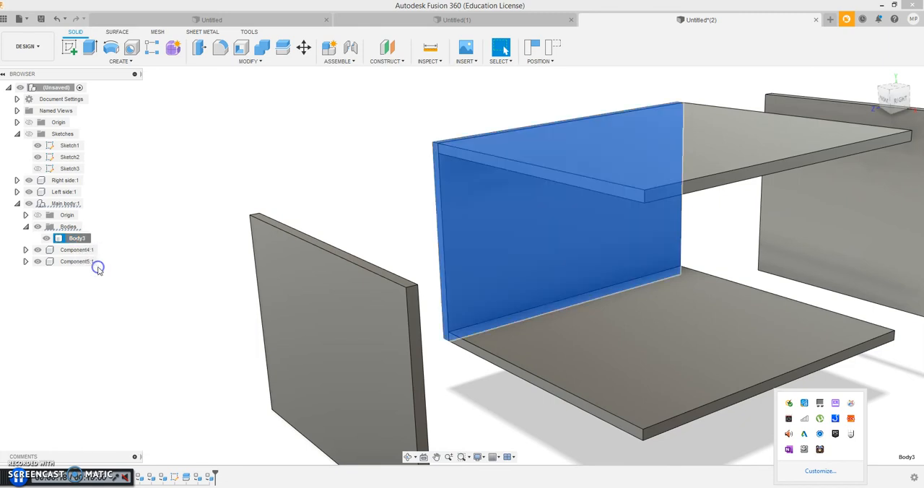
- Rename the top panel's component as Top and the bottom panel's component as Base
click(582, 154)
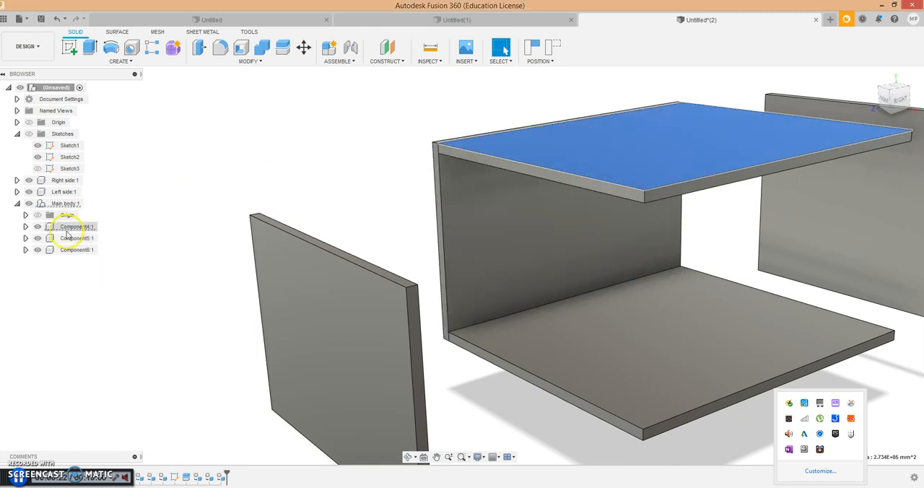
click(68, 229)
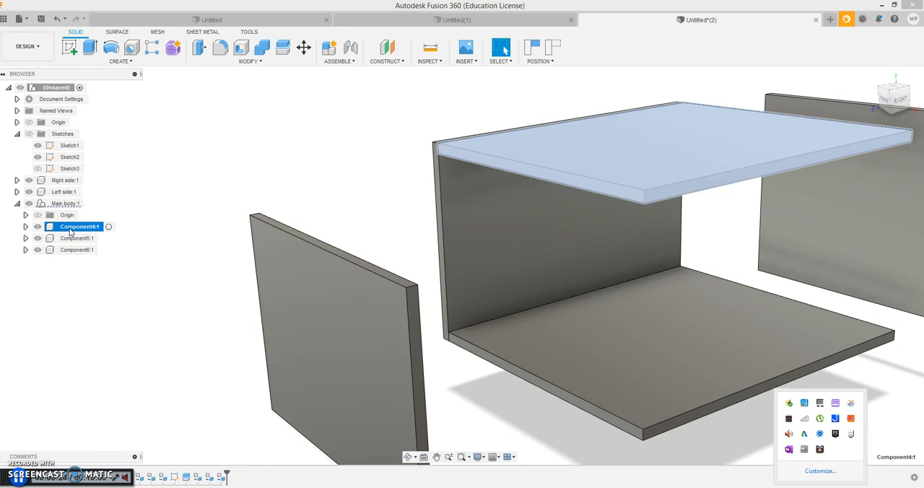
right_click(70, 229)
click(70, 229)
text(T)
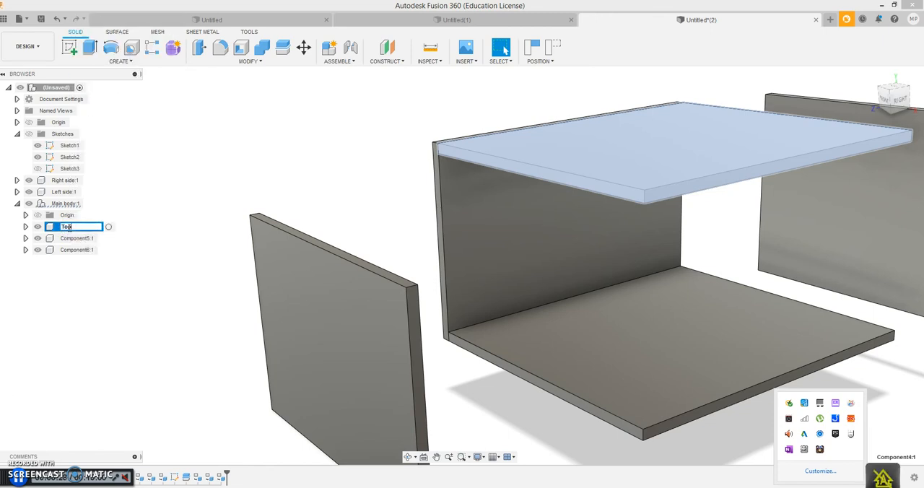
text(op)
click(117, 286)
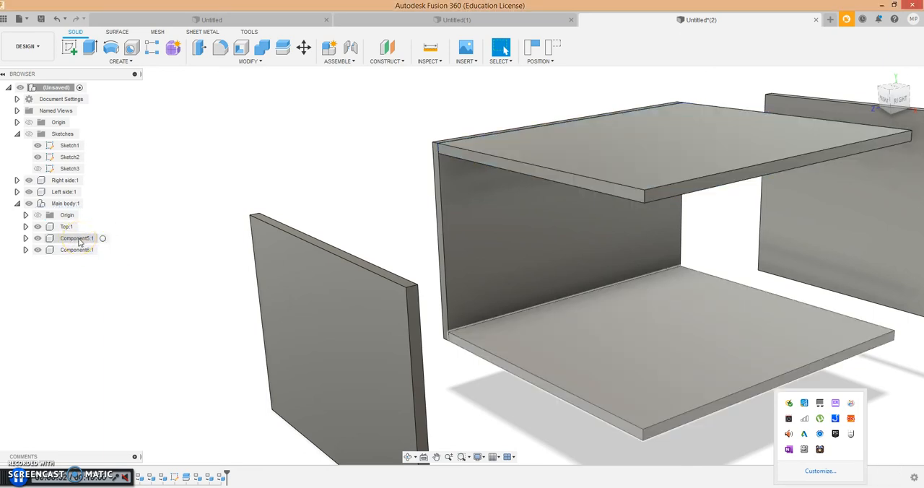
click(78, 238)
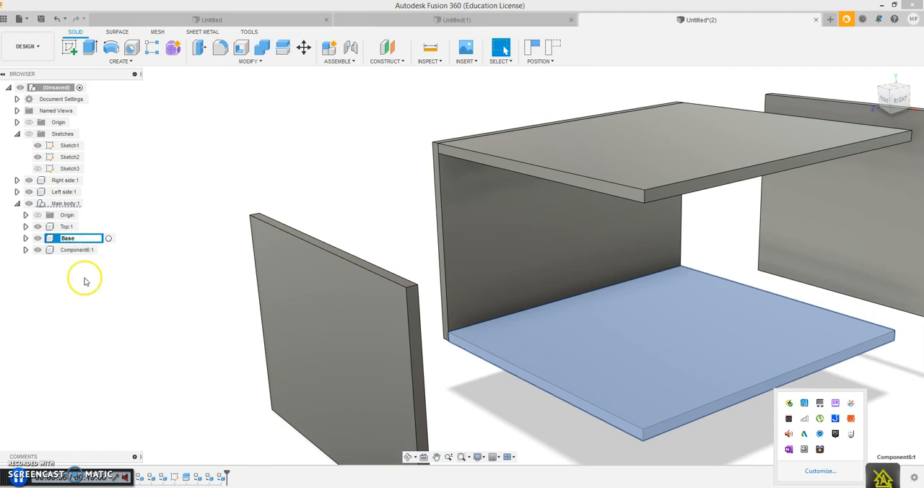
click(136, 354)
- Rename the back panel's component as Backboard
click(79, 250)
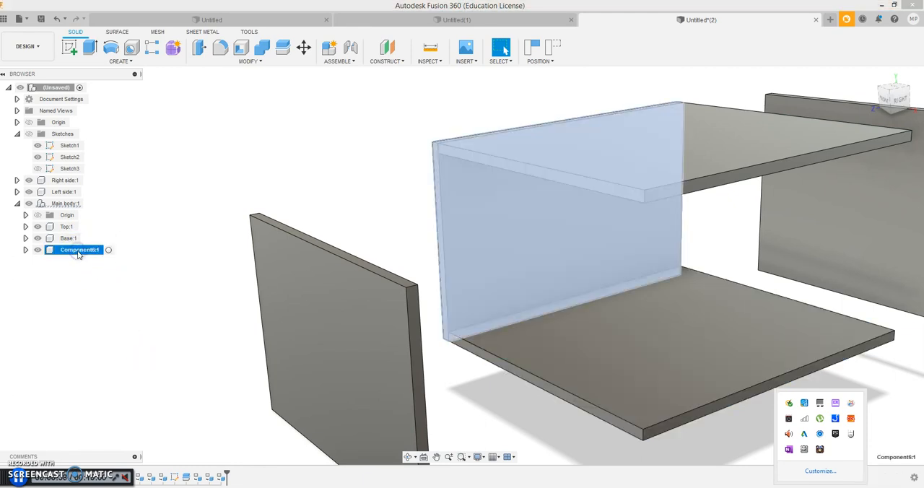
double_click(78, 251)
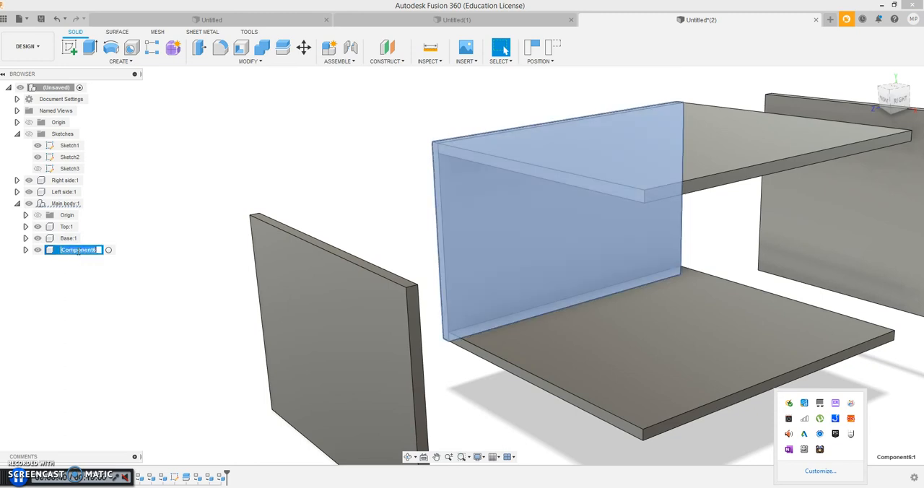
text(Ba)
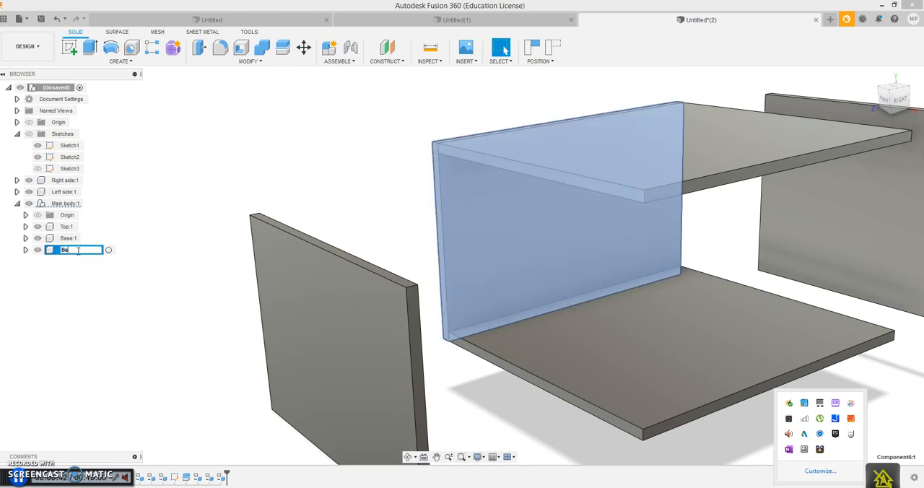
text(ckboard)
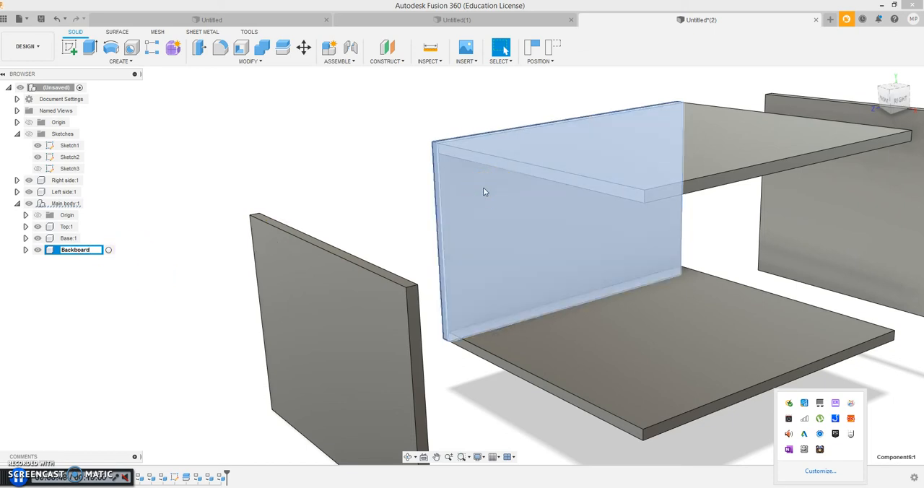
click(140, 270)
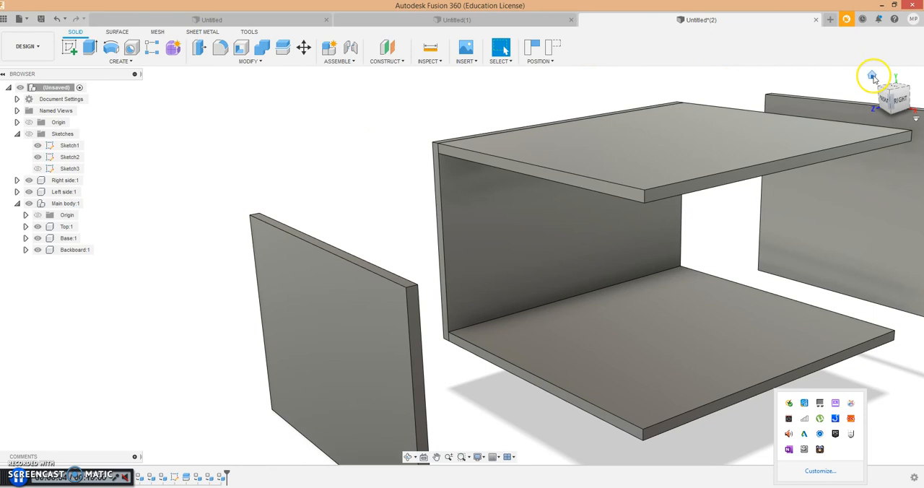
- Undo the last rename and reset the side panels to their assembled positions by rolling the timeline marker back and forward
click(872, 77)
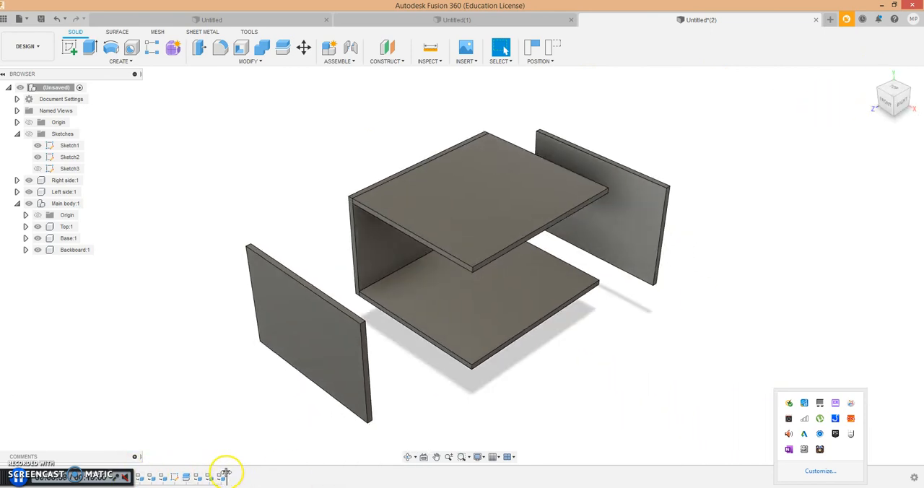
drag(226, 473, 173, 472)
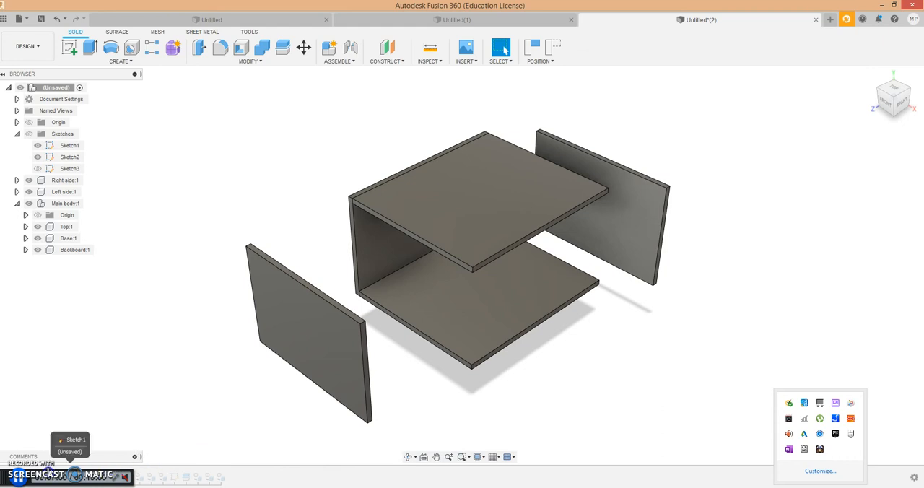
click(169, 475)
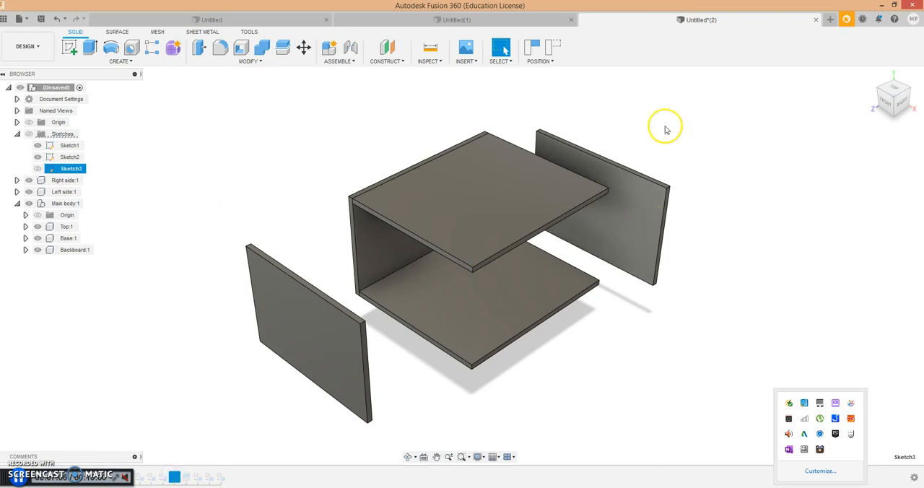
click(57, 19)
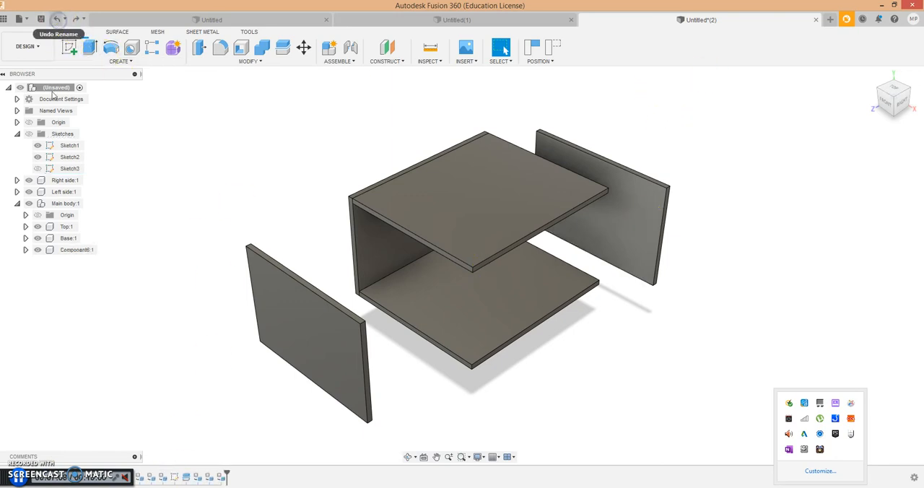
mouse_move(226, 474)
mouse_down()
mouse_move(183, 471)
mouse_move(226, 473)
mouse_up()
scroll(627, 301, up, 3)
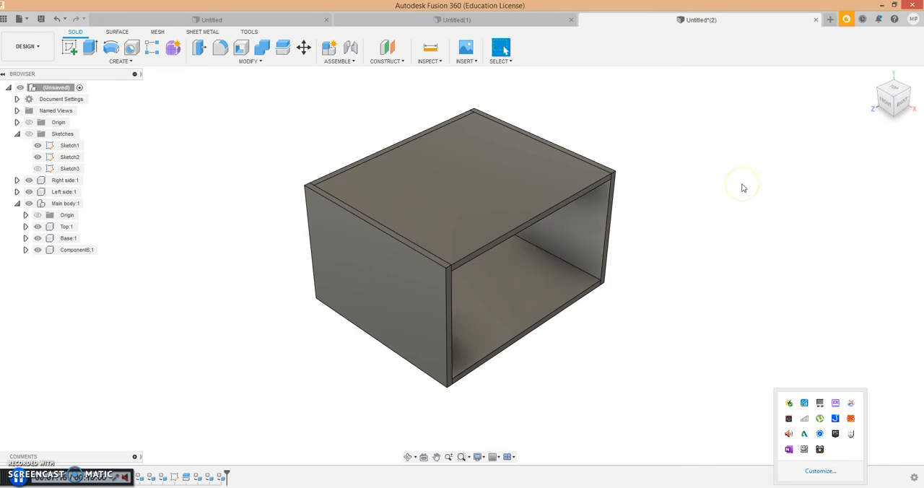
- Pull all five panels apart to show them as separate components, and restore them to their assembled positions with the timeline marker
drag(900, 96, 867, 75)
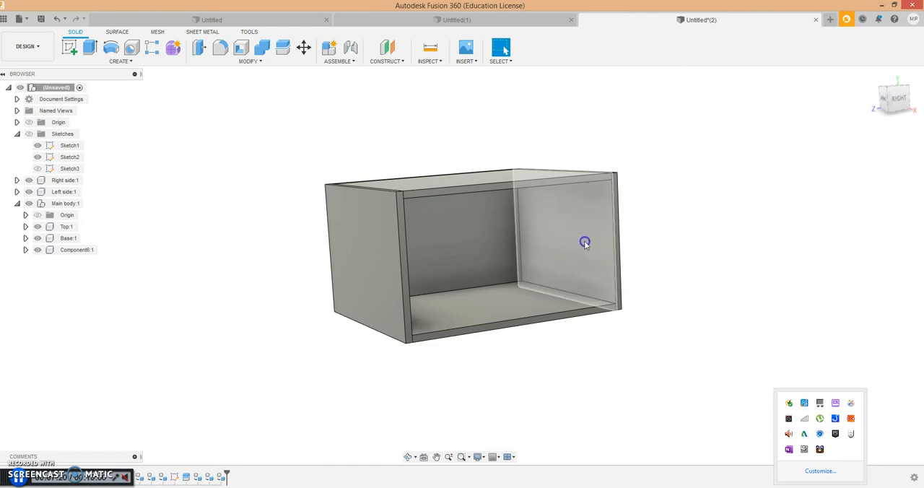
drag(588, 241, 696, 215)
drag(393, 272, 249, 262)
drag(467, 238, 381, 208)
drag(495, 192, 496, 130)
drag(491, 315, 493, 337)
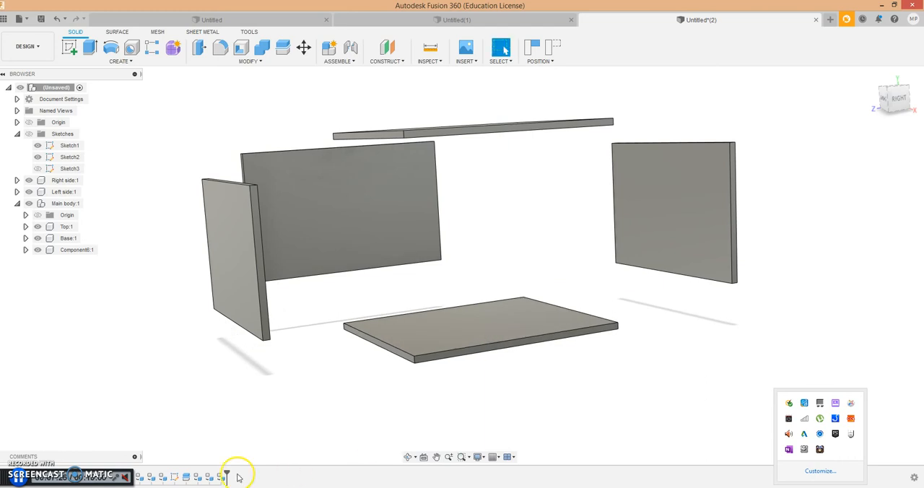
mouse_move(227, 473)
mouse_down()
mouse_move(167, 473)
mouse_move(230, 474)
mouse_up()
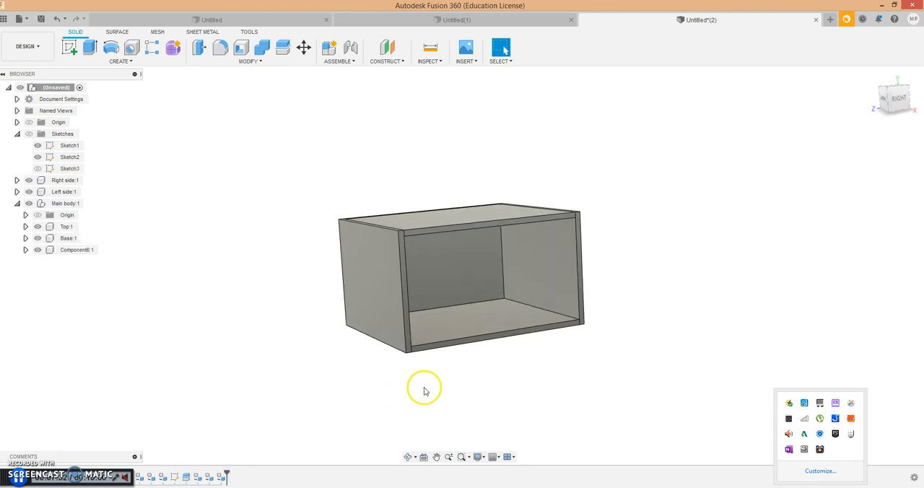
- Create a new sketch on the front edge face of the box's top panel
click(872, 89)
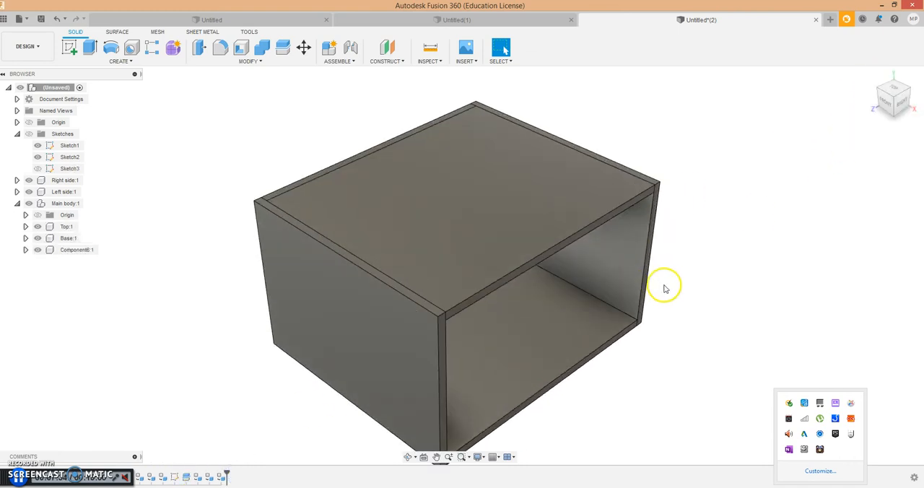
scroll(686, 290, up, 3)
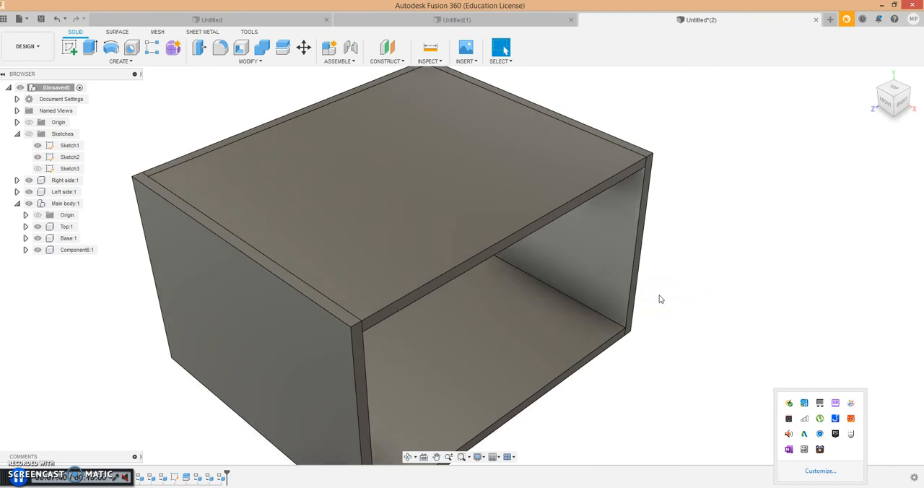
scroll(659, 298, up, 2)
scroll(659, 299, down, 4)
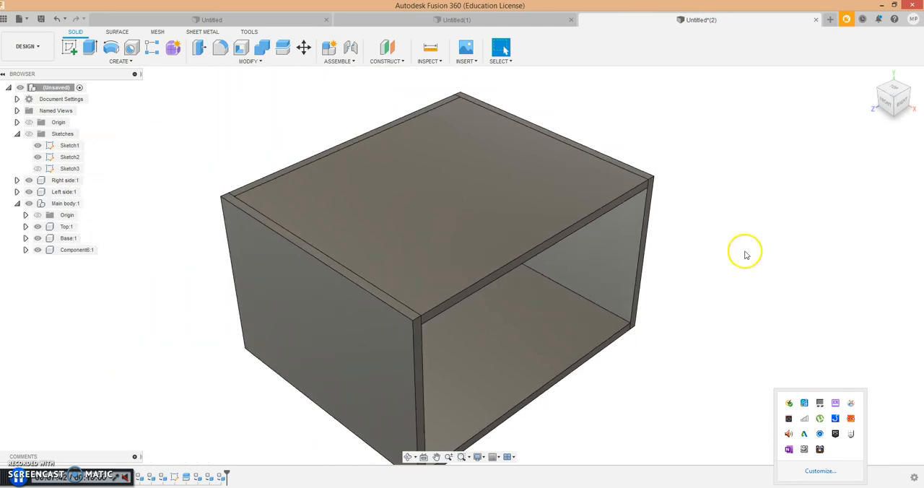
mouse_move(898, 103)
mouse_down()
mouse_move(853, 77)
mouse_move(794, 76)
mouse_move(901, 76)
mouse_move(792, 77)
mouse_move(794, 87)
mouse_move(862, 77)
mouse_move(805, 77)
mouse_move(847, 77)
mouse_move(834, 74)
mouse_up()
click(117, 61)
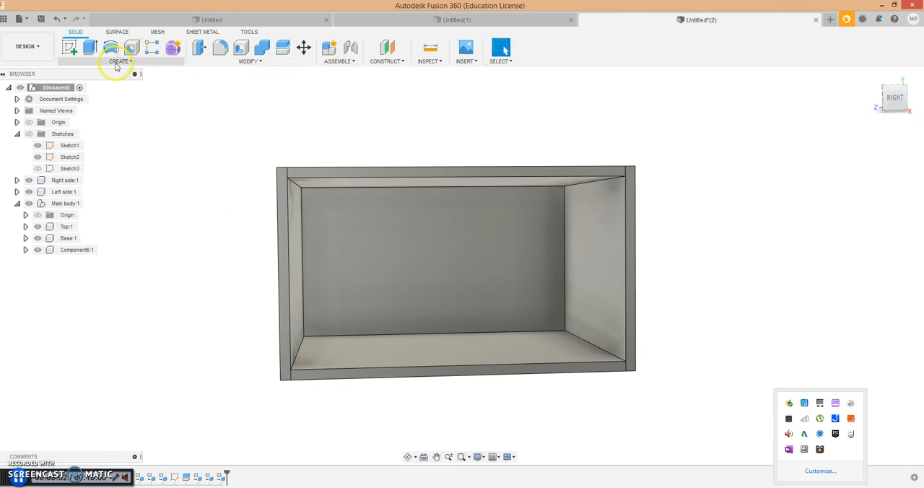
click(86, 82)
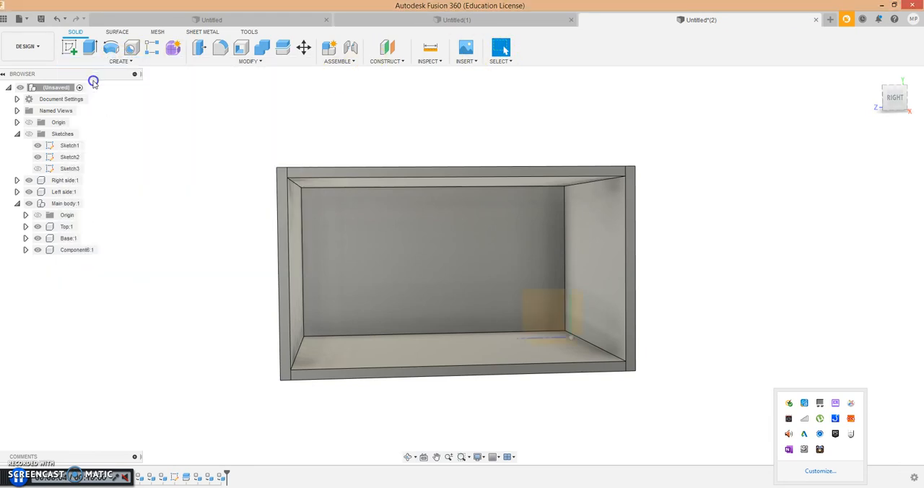
click(315, 192)
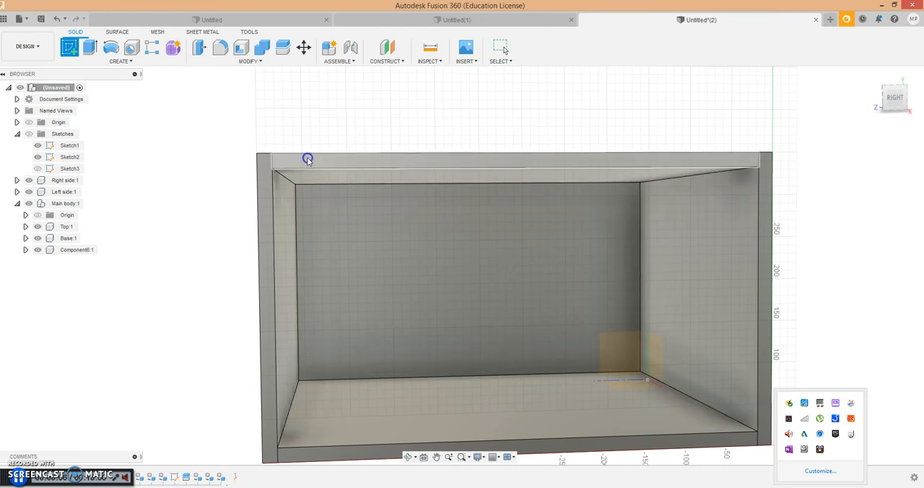
scroll(494, 197, down, 6)
scroll(655, 276, up, 5)
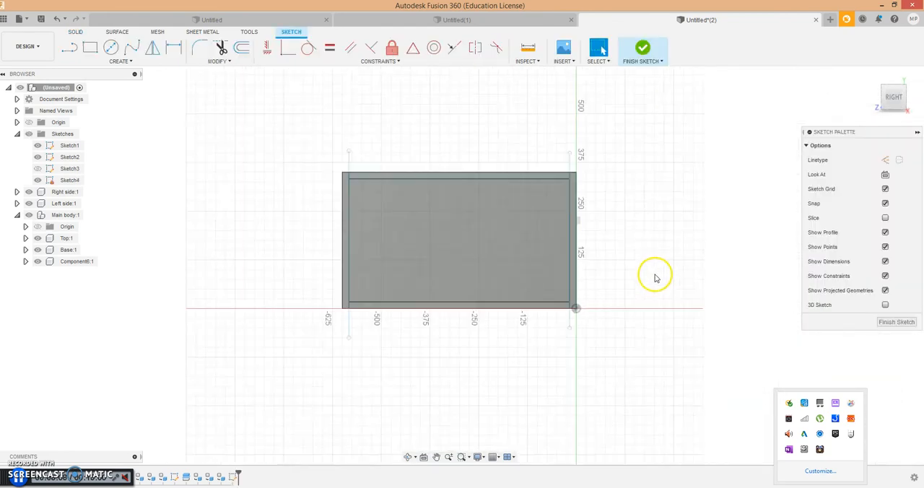
- Sketch a vertical 2-point rectangle 12 mm wide near the middle of the opening, running from the top panel's inner edge into the base
click(145, 62)
mouse_move(98, 81)
click(183, 83)
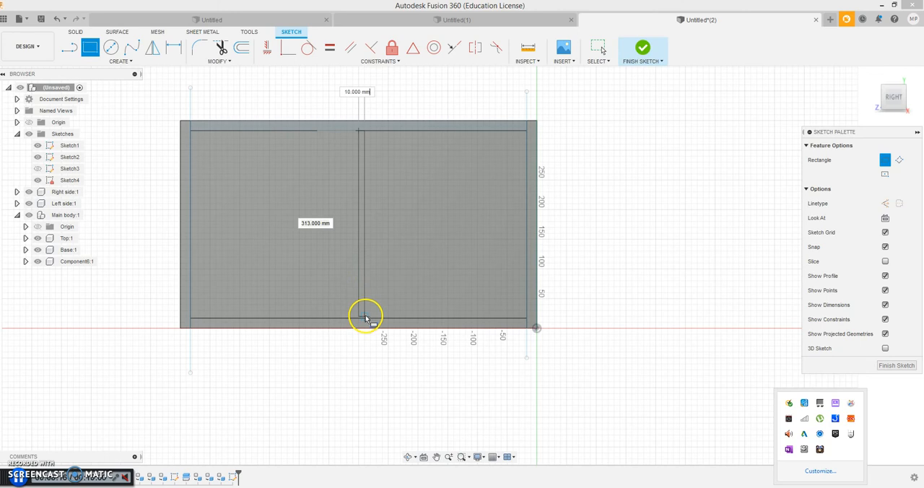
scroll(368, 319, up, 5)
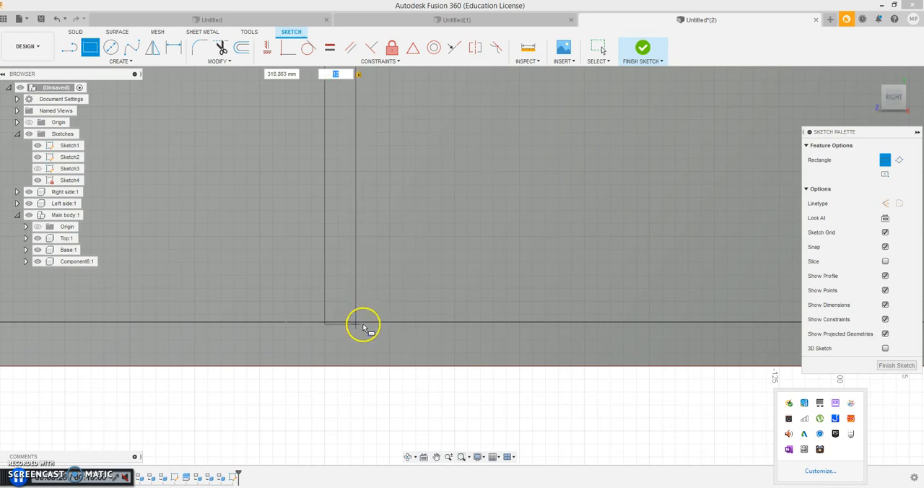
click(362, 333)
right_click(361, 330)
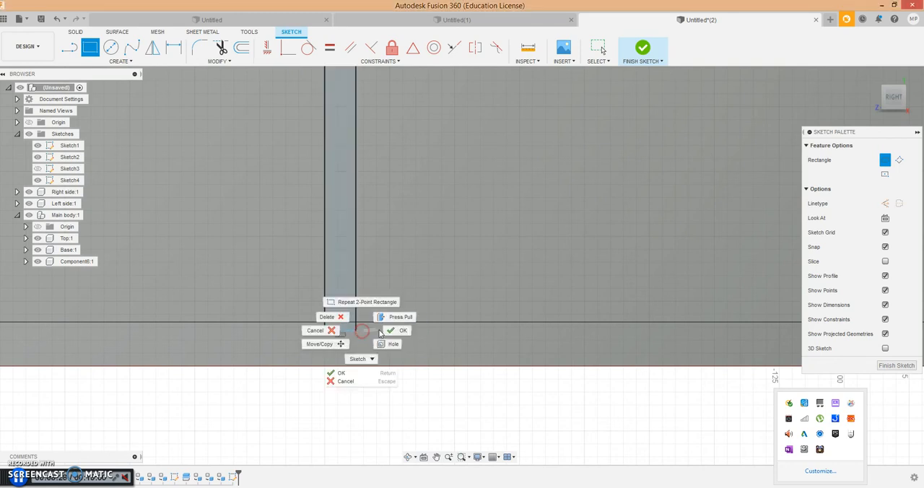
click(392, 330)
scroll(404, 281, down, 8)
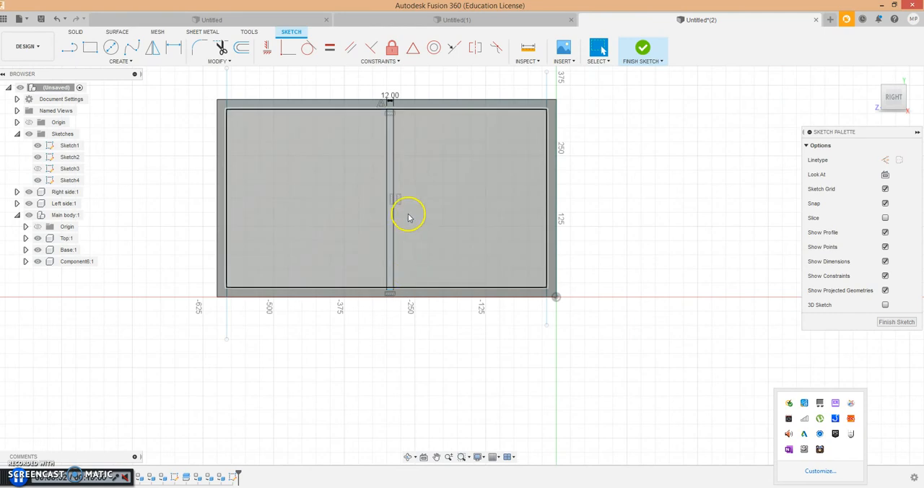
- Sketch a horizontal 2-point rectangle about 13 mm high across the divider, its ends slightly overlapping both side panels
click(118, 61)
mouse_move(98, 86)
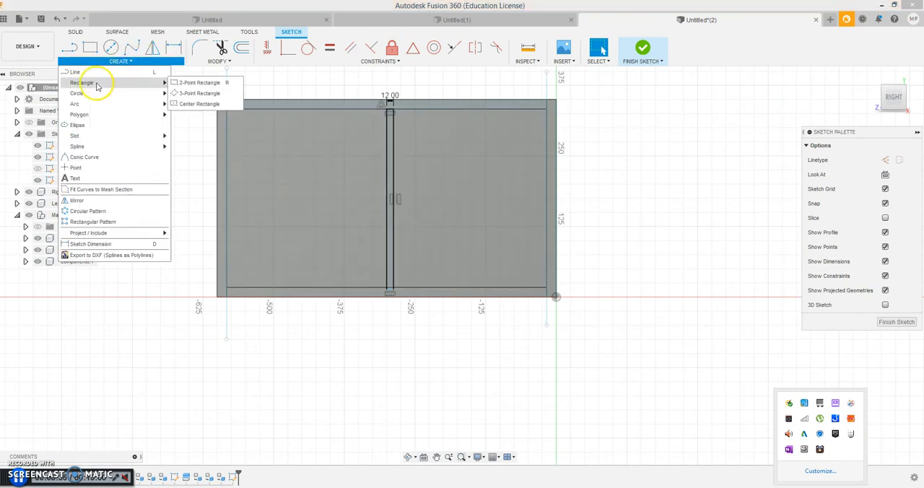
click(174, 86)
scroll(228, 195, up, 1)
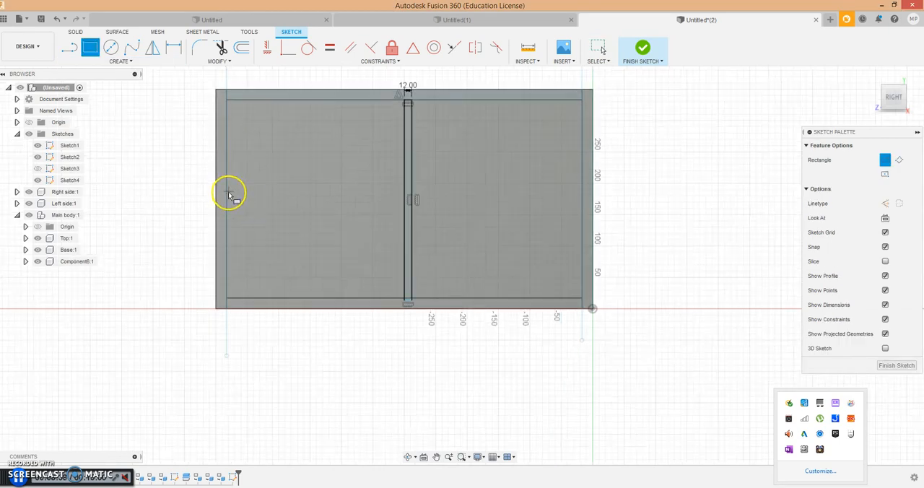
scroll(228, 195, up, 5)
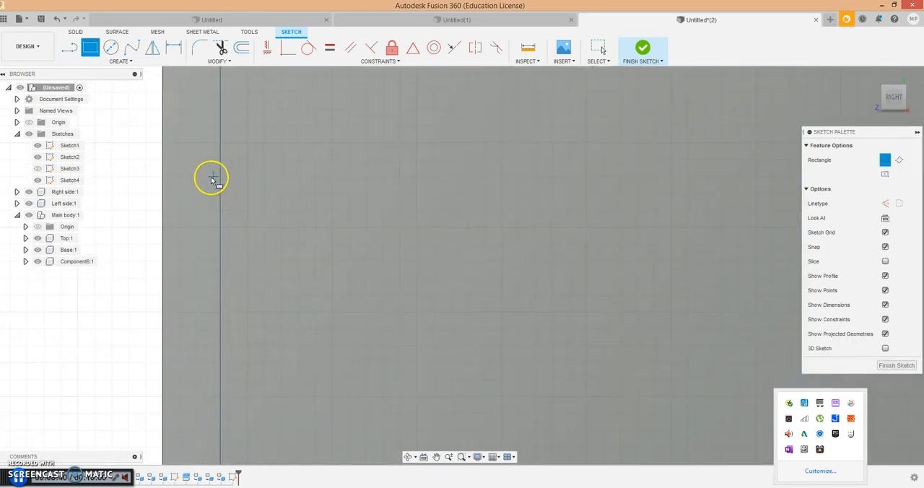
click(213, 180)
scroll(358, 205, down, 3)
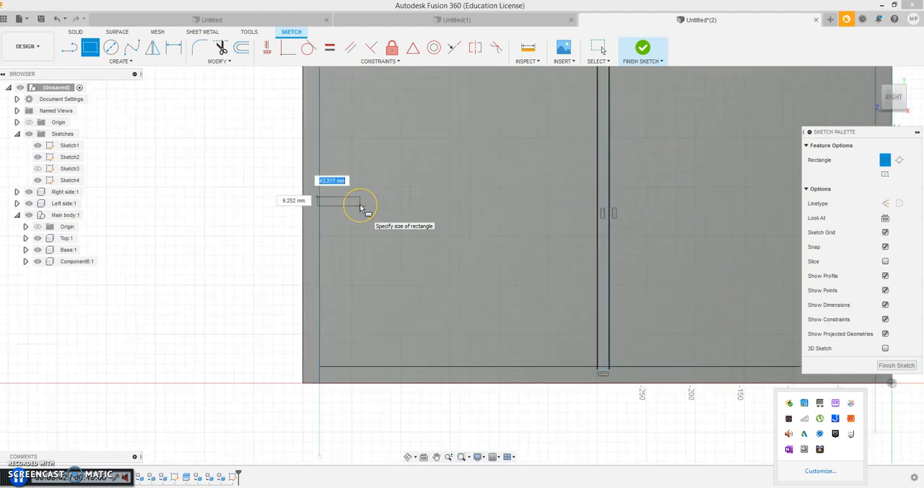
scroll(390, 221, down, 4)
scroll(511, 217, up, 5)
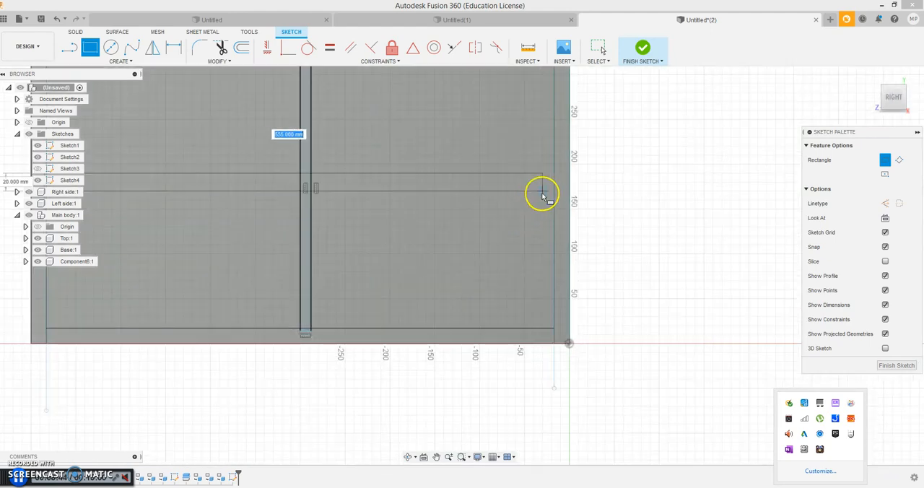
scroll(541, 195, up, 2)
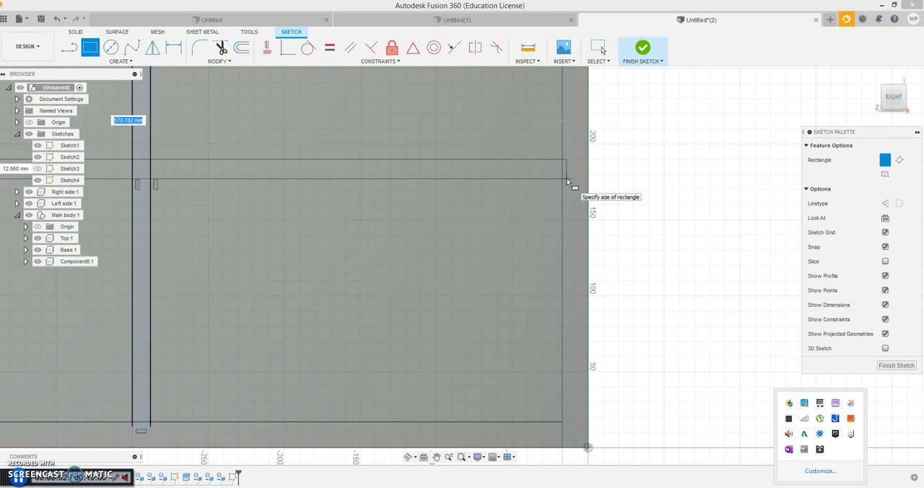
click(567, 180)
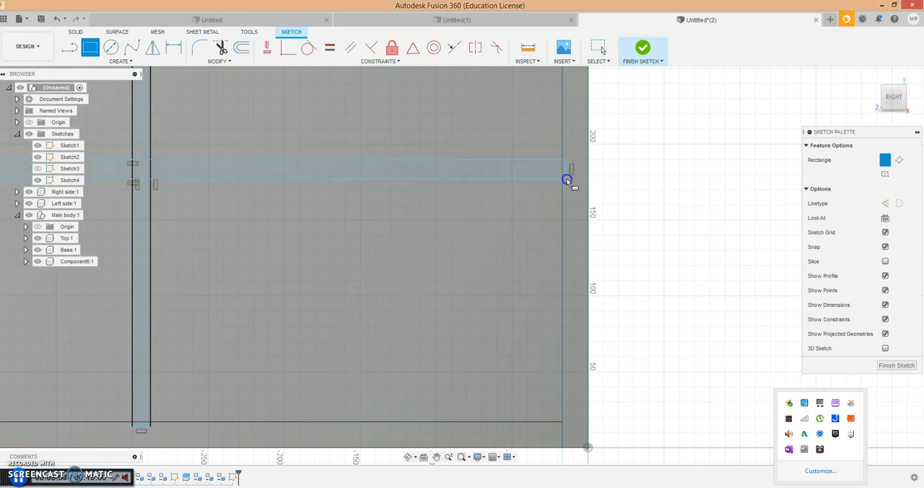
right_click(567, 181)
click(613, 179)
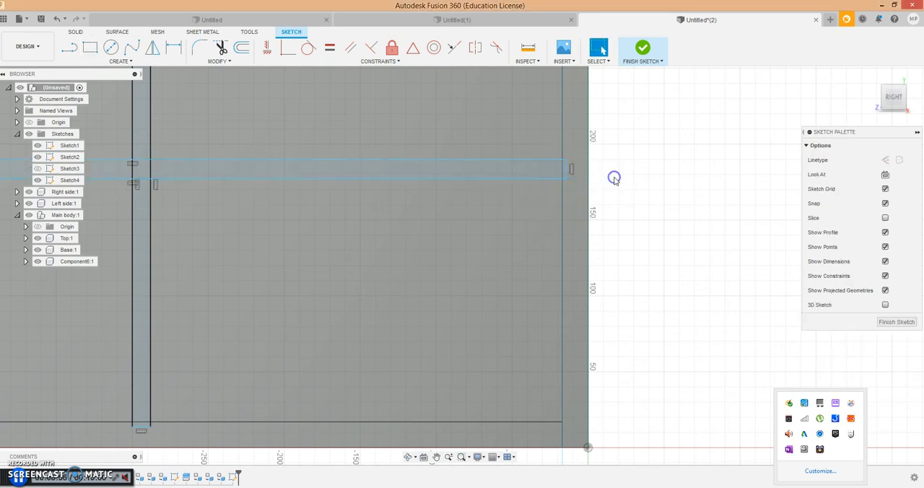
- Finish the sketch and make the Sketches folder visible
click(643, 52)
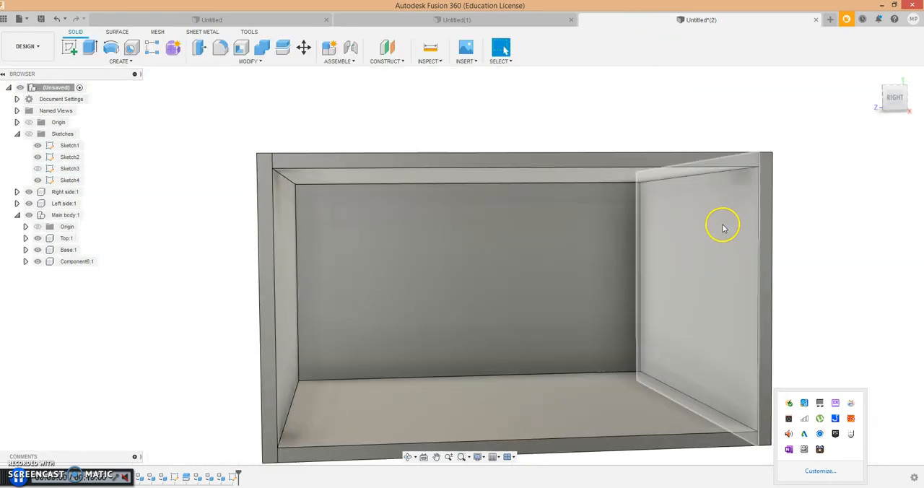
click(29, 134)
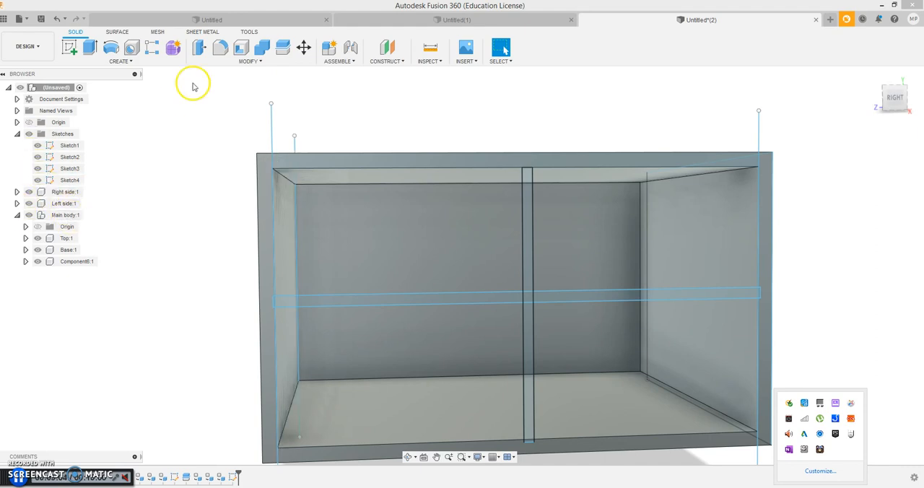
click(232, 62)
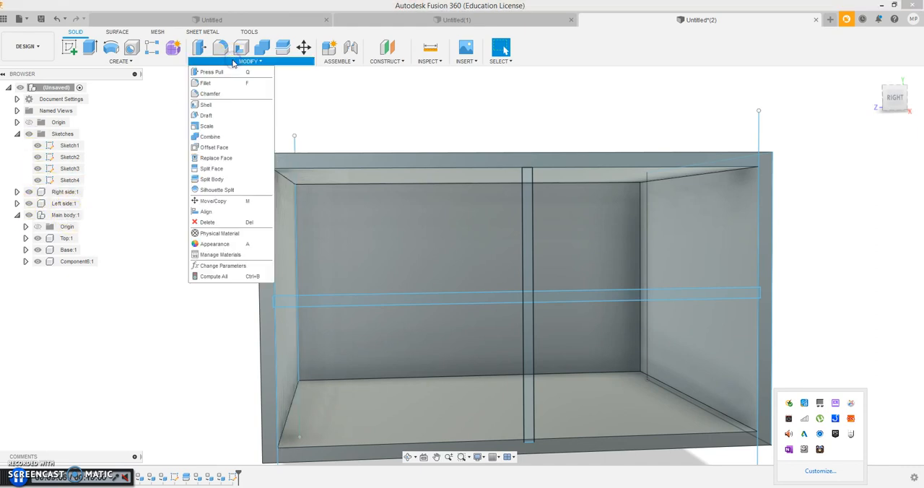
click(315, 97)
click(121, 62)
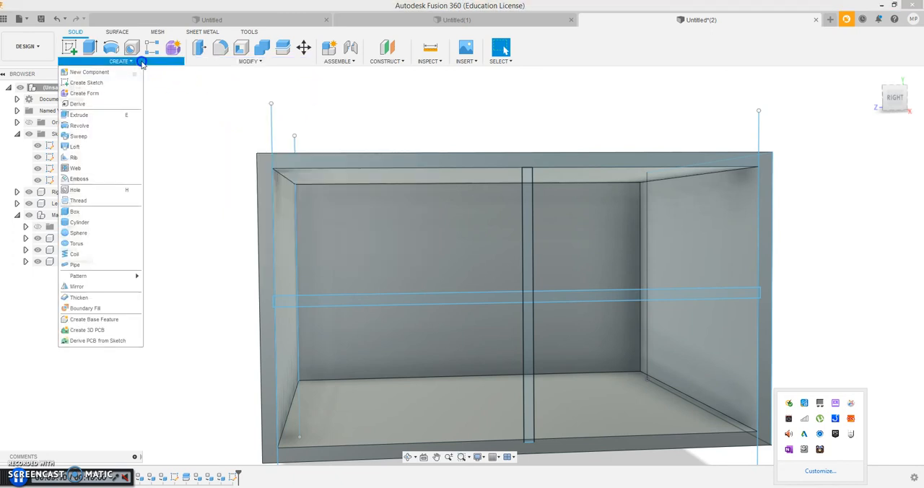
click(111, 118)
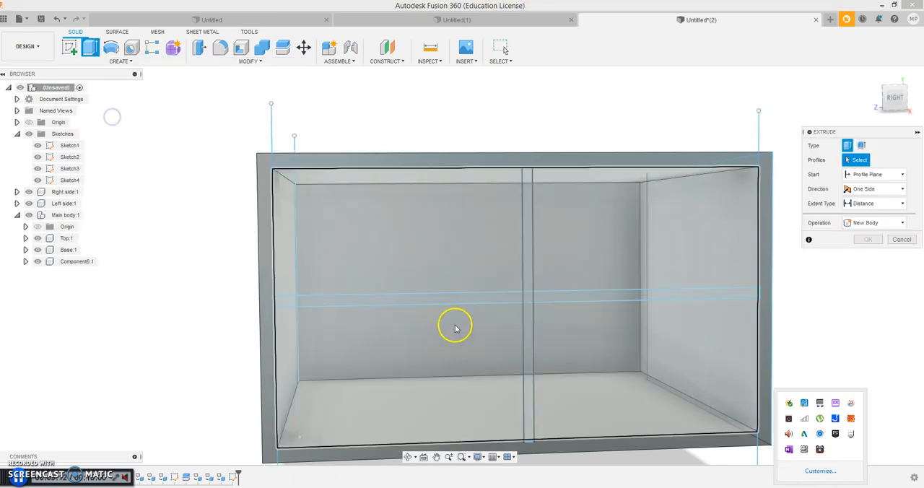
click(530, 286)
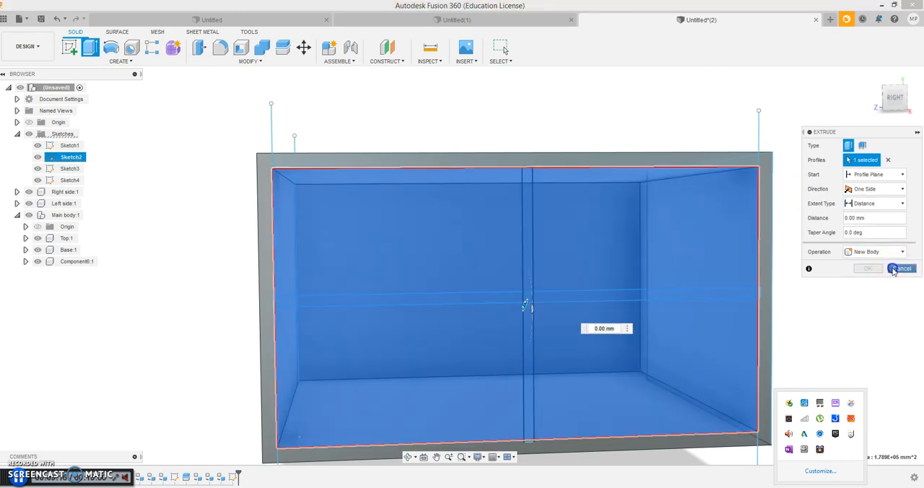
click(892, 270)
- Extrude all five regions of the cross-shaped divider and shelf profile by -475 mm into the box as a new component
click(530, 281)
click(530, 327)
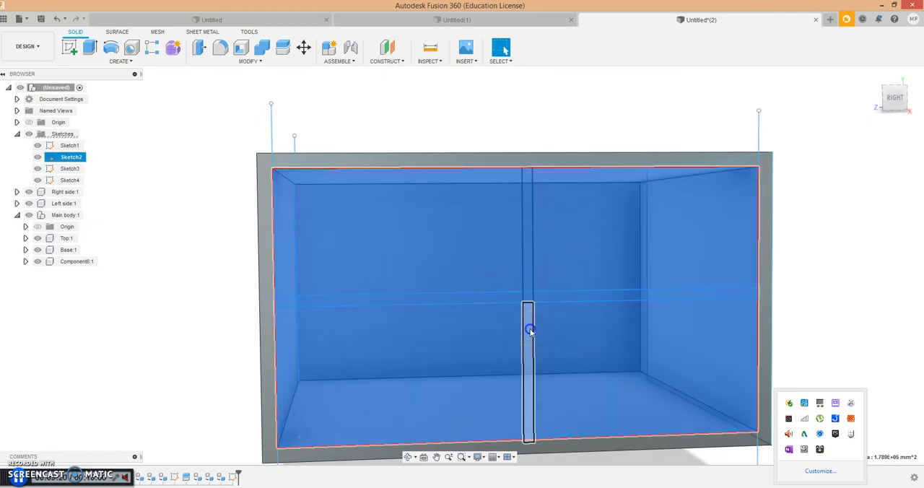
click(530, 330)
click(528, 261)
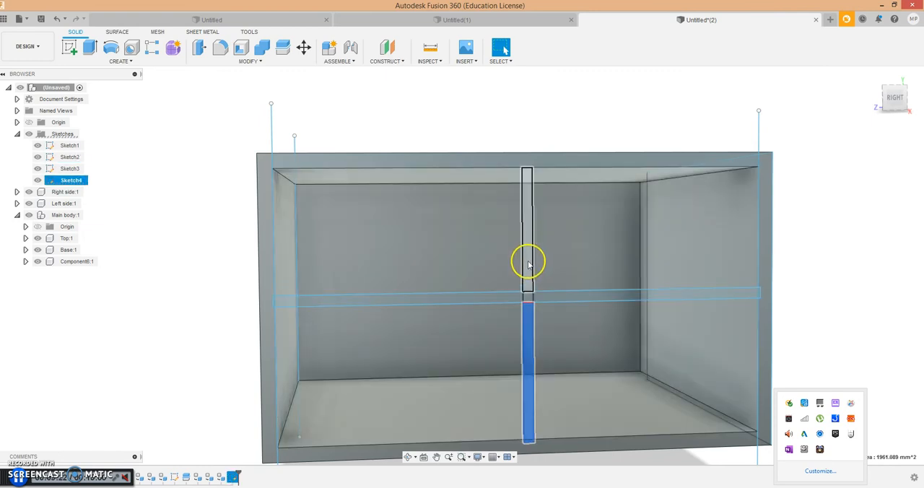
click(567, 298)
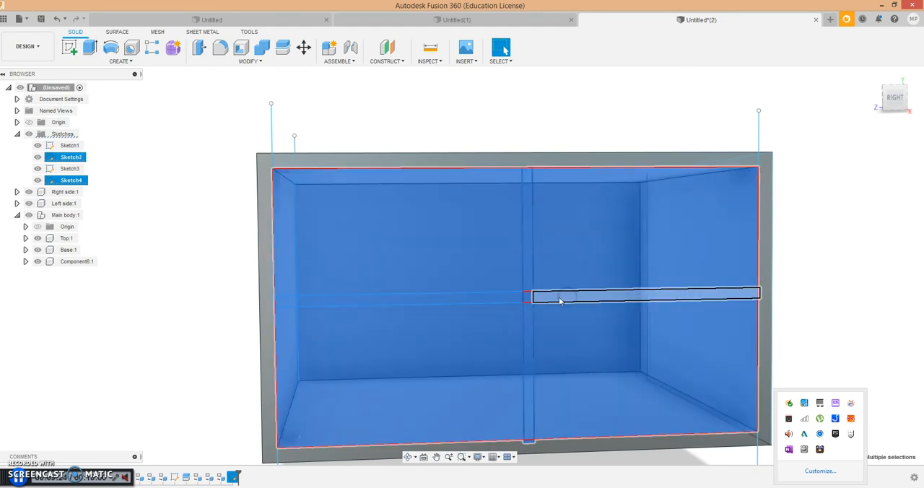
ctrl+click(489, 298)
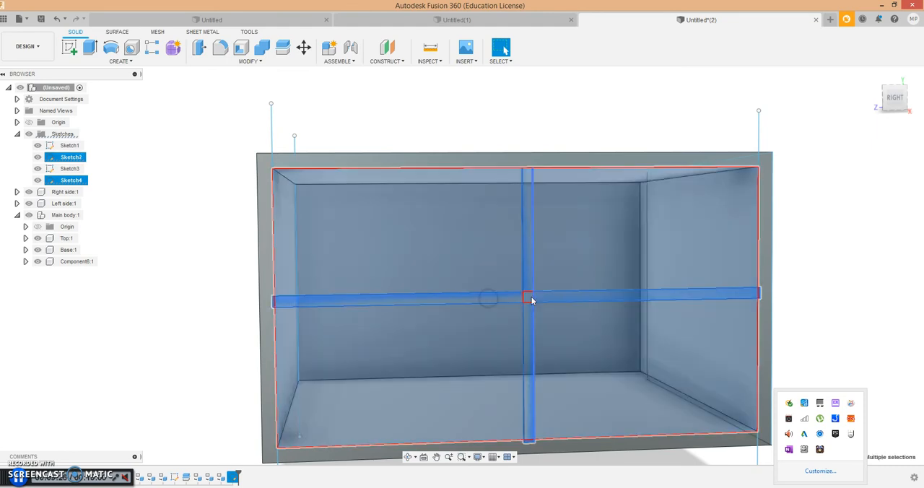
ctrl+click(529, 299)
ctrl+click(497, 271)
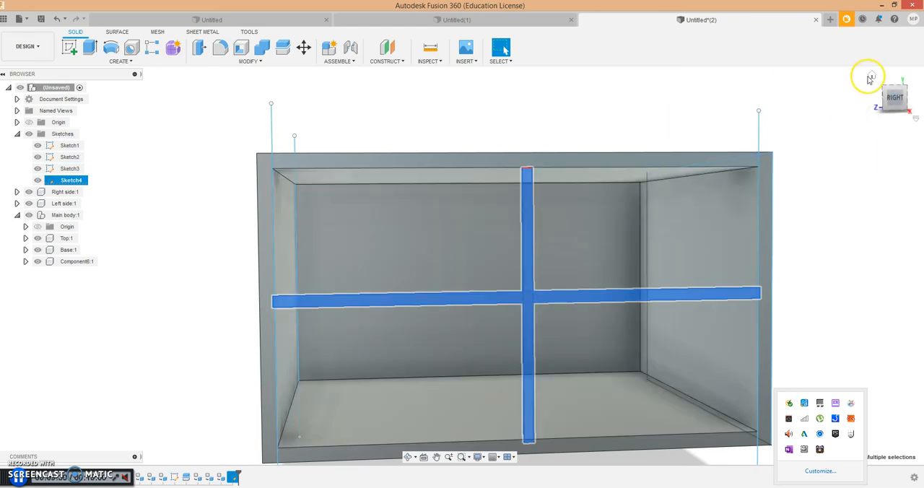
click(871, 77)
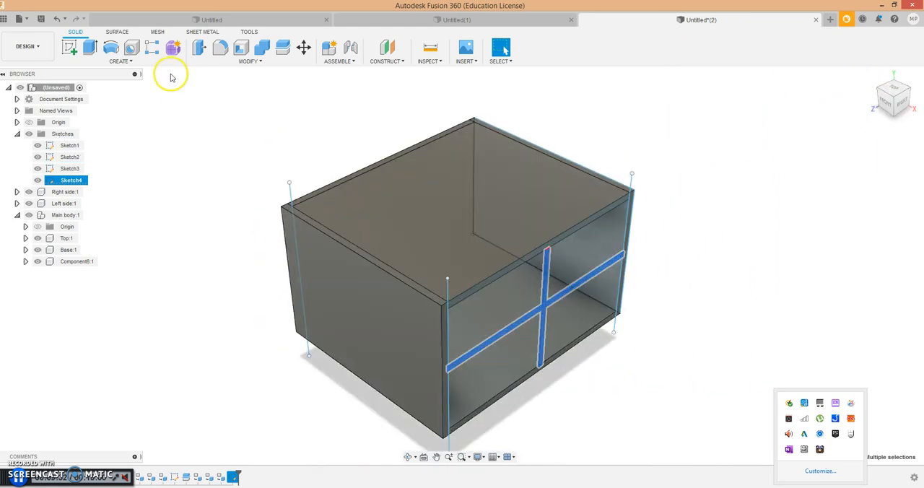
click(150, 62)
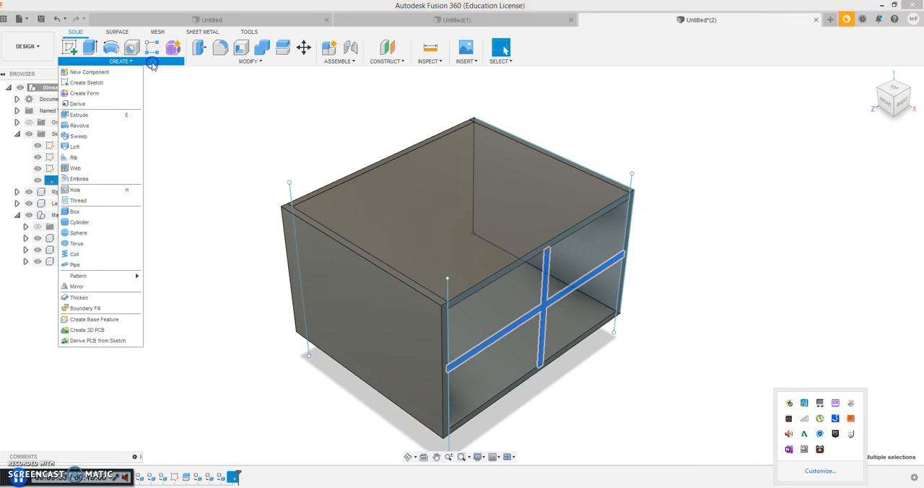
click(106, 115)
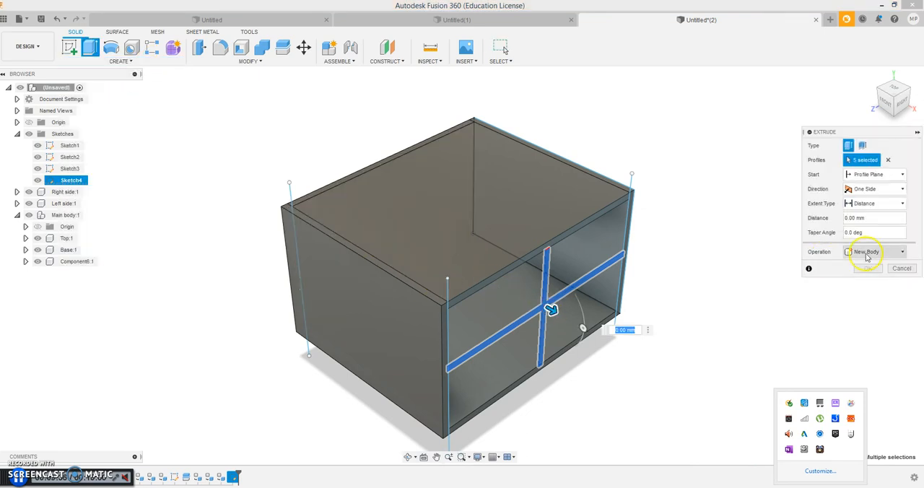
click(867, 253)
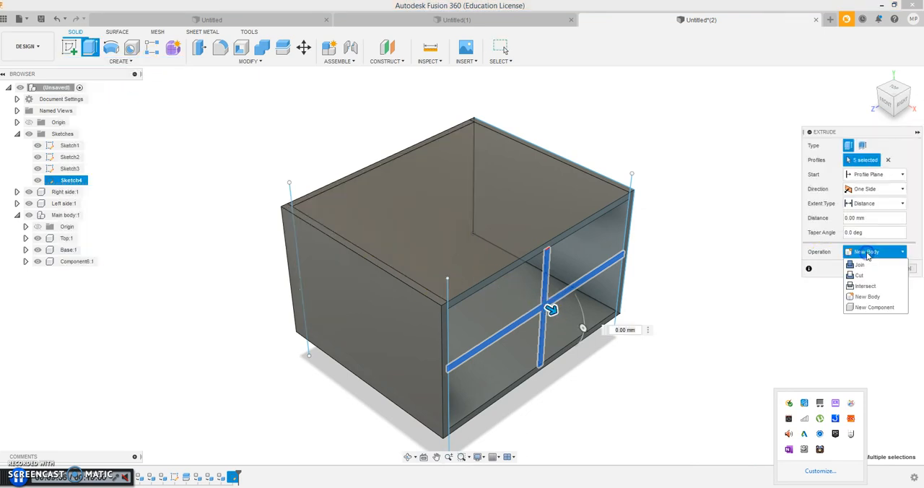
click(866, 306)
drag(553, 311, 397, 244)
mouse_move(892, 97)
mouse_down()
mouse_move(899, 100)
mouse_move(884, 91)
mouse_move(889, 97)
mouse_up()
mouse_move(361, 226)
mouse_down()
mouse_move(351, 221)
mouse_move(361, 224)
mouse_up()
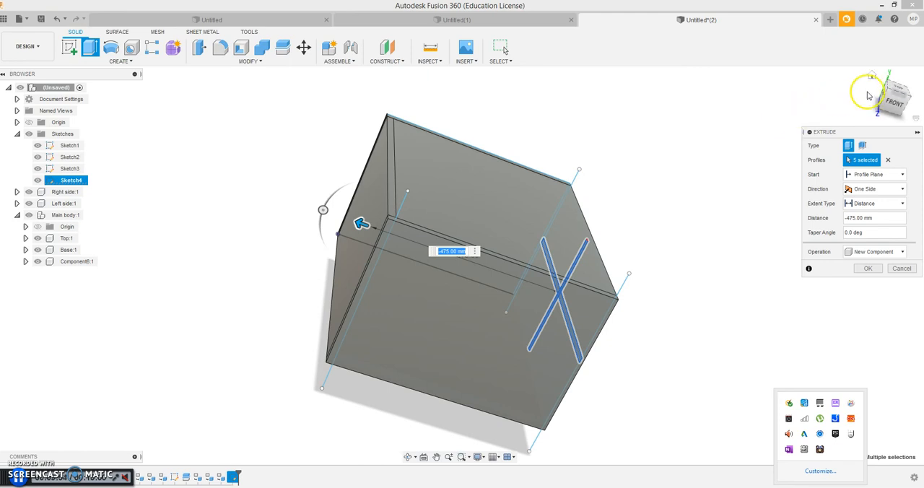
mouse_move(899, 104)
mouse_down()
mouse_move(824, 82)
mouse_move(732, 79)
mouse_move(728, 70)
mouse_move(782, 82)
mouse_up()
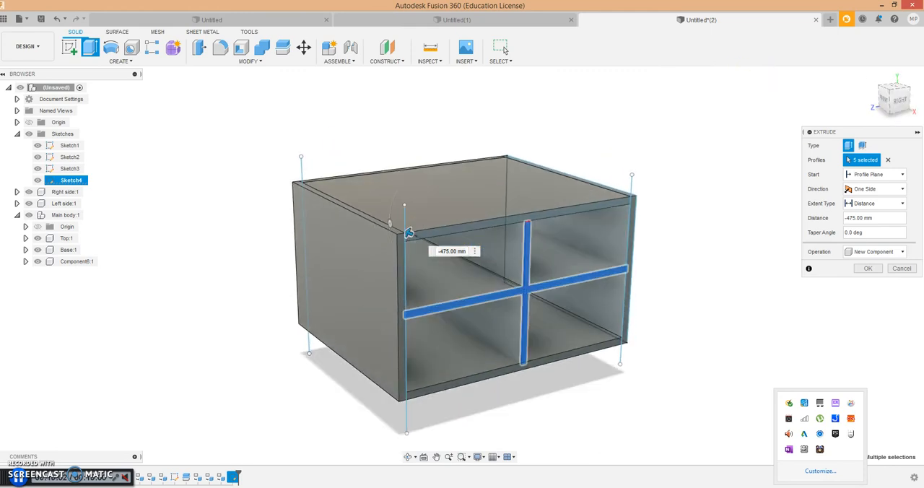
click(865, 269)
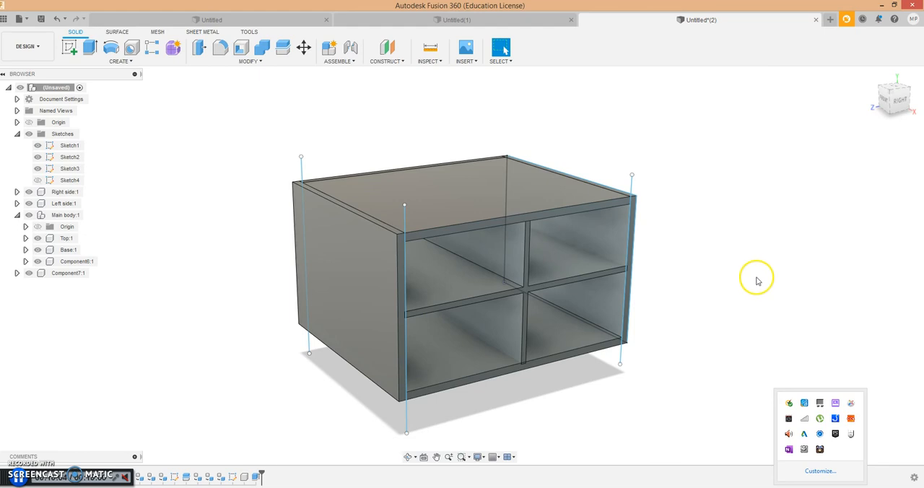
- Turn Sketch4's own visibility on and hide the whole Sketches folder so only the solid panels are displayed
scroll(756, 280, down, 4)
scroll(756, 280, up, 3)
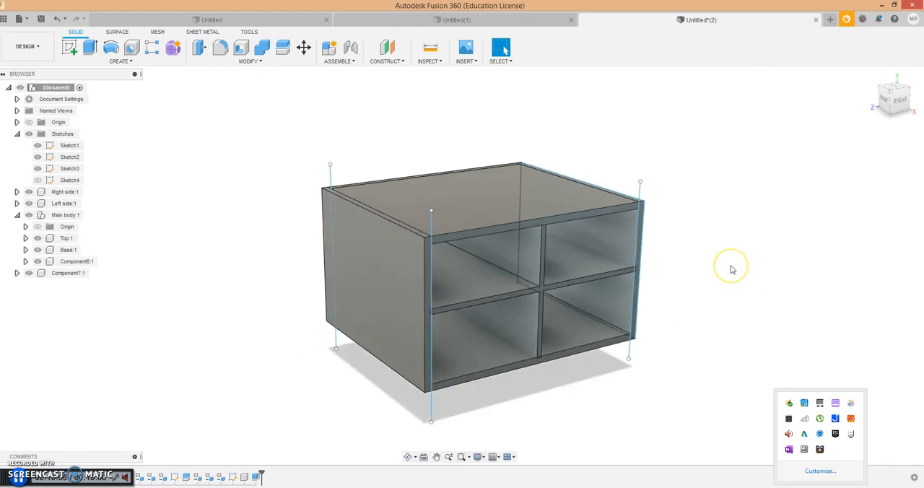
click(38, 181)
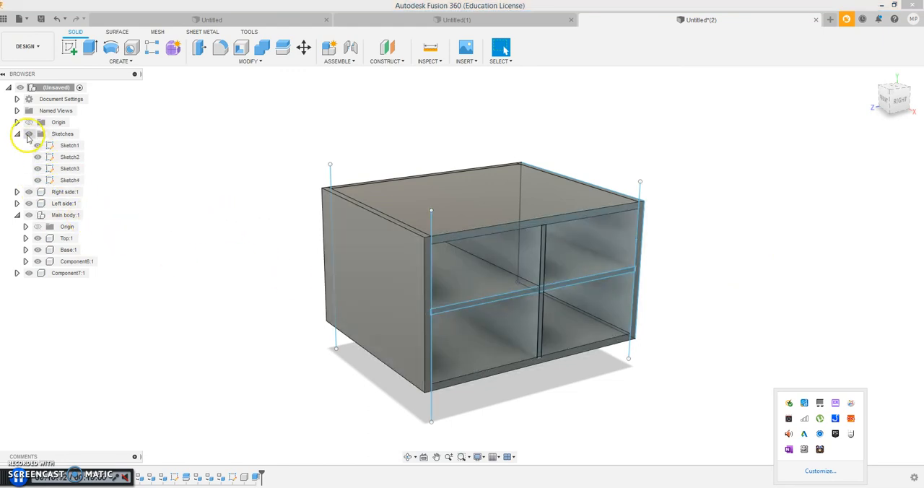
click(28, 134)
scroll(751, 270, up, 3)
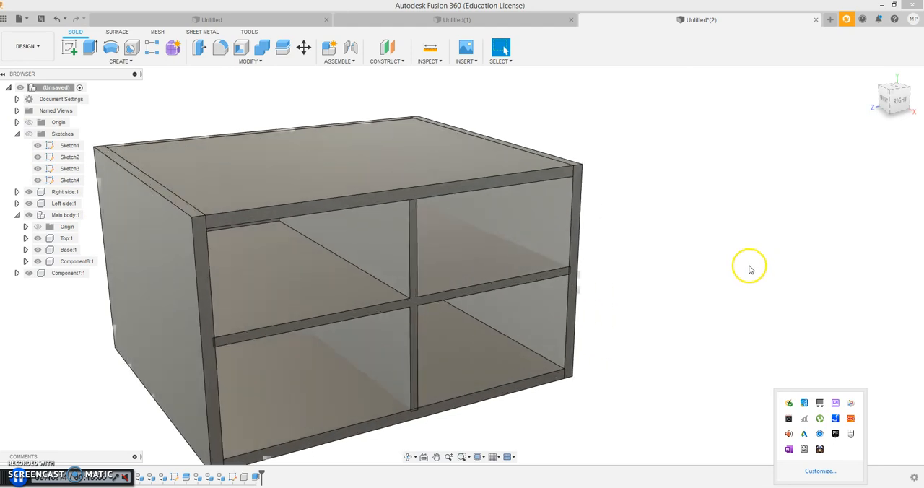
scroll(749, 269, down, 3)
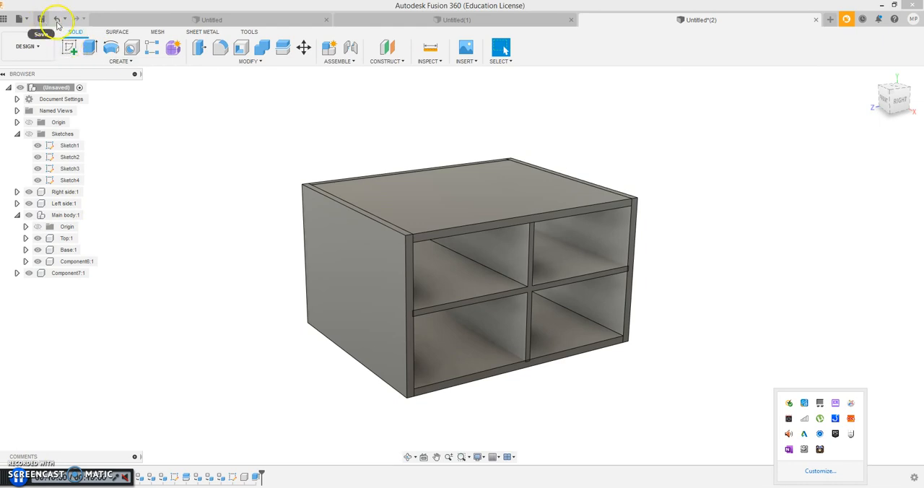
- Save the design as "Test 1" in the current project
click(19, 19)
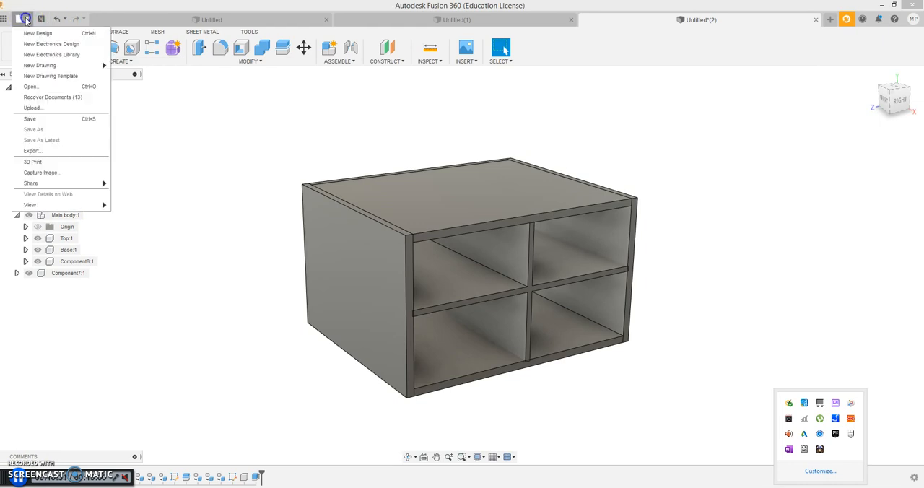
click(32, 128)
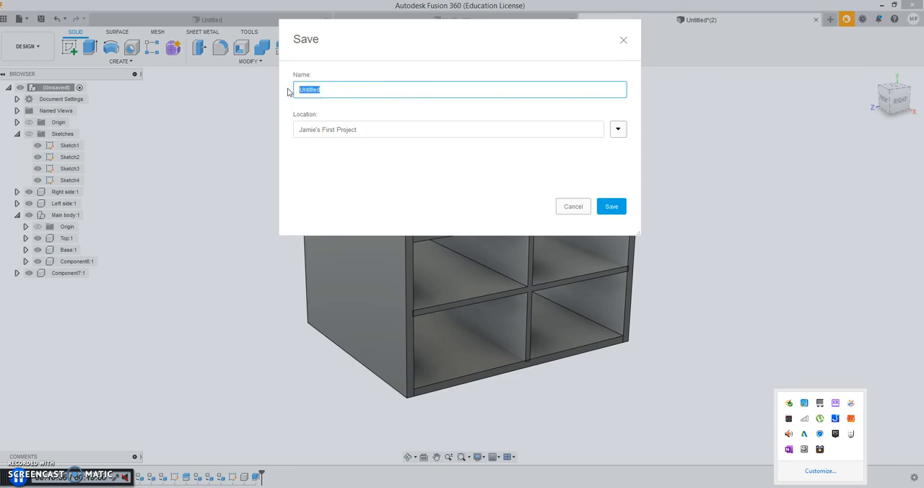
text(Test 1)
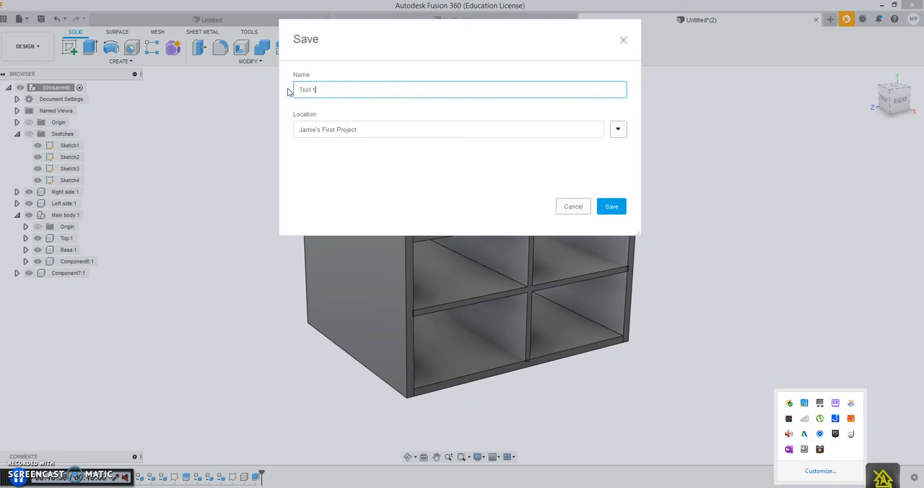
click(612, 205)
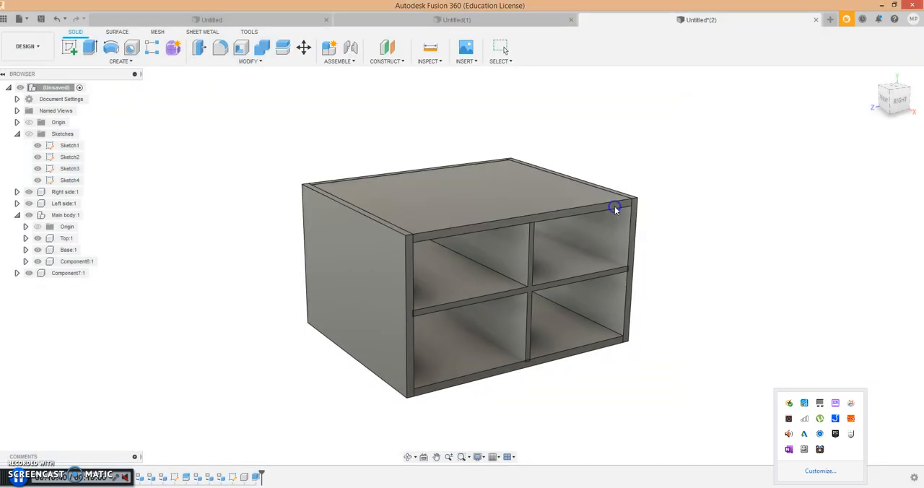
- Switch to the Render workspace and open the Appearance settings
click(38, 46)
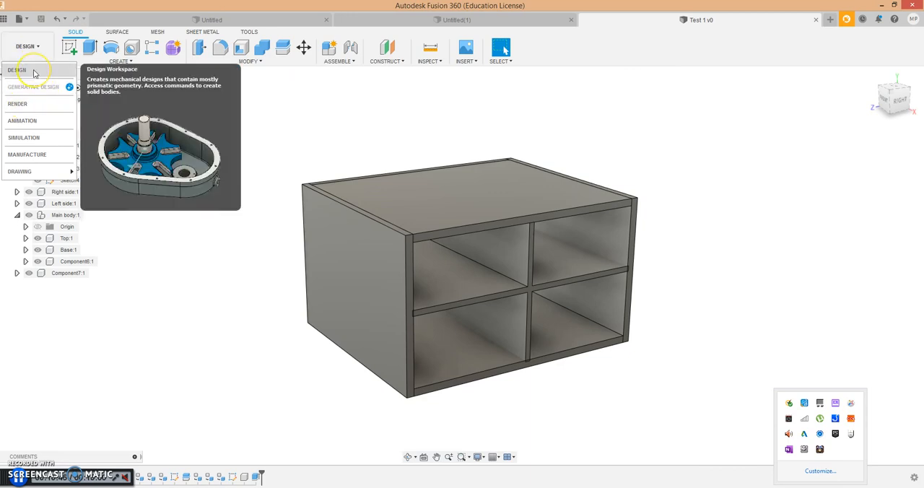
click(33, 105)
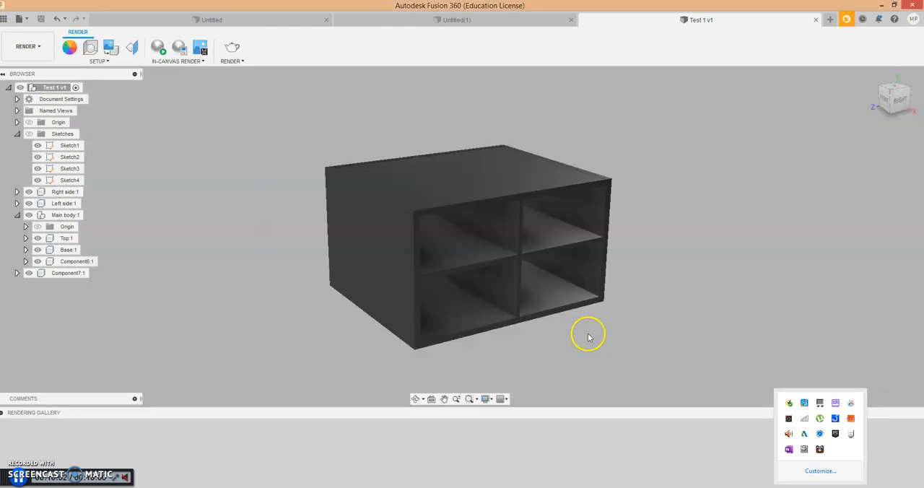
click(69, 48)
click(69, 49)
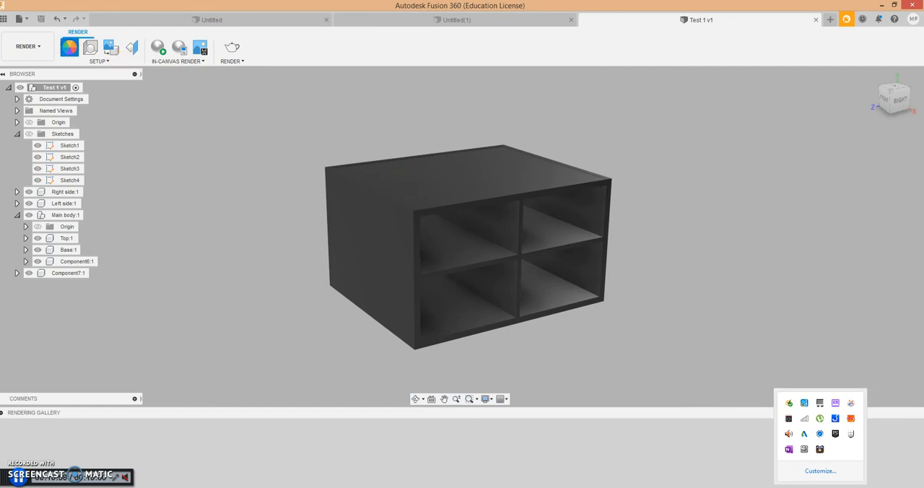
click(69, 47)
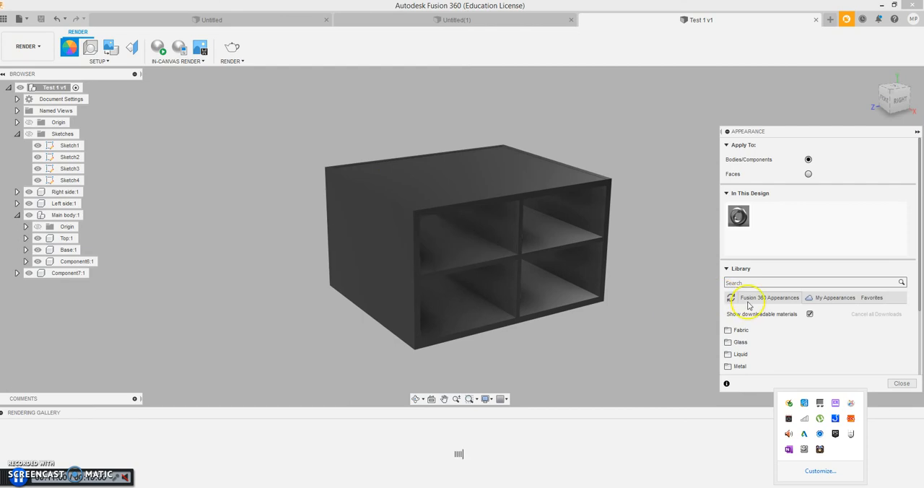
- Apply the Oak - Semigloss wood appearance to the top, the base and the cross-shaped divider and shelf
scroll(776, 345, down, 2)
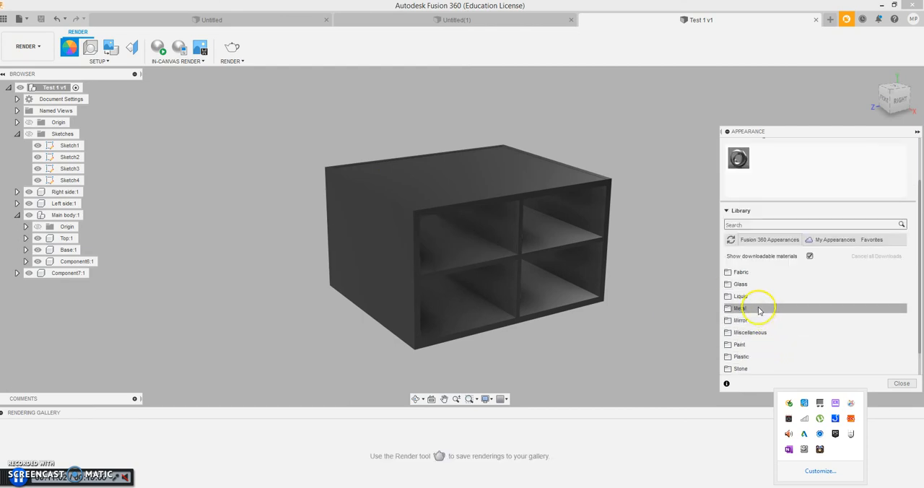
scroll(751, 325, down, 1)
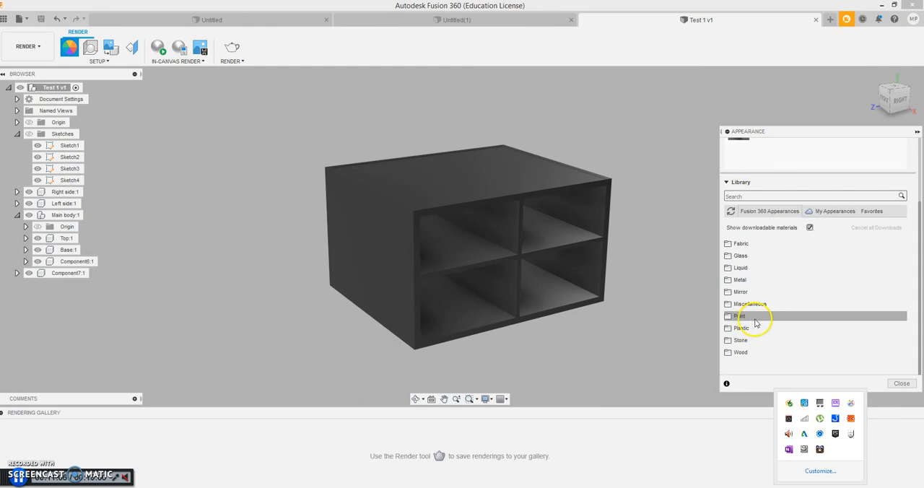
click(744, 352)
scroll(743, 346, down, 5)
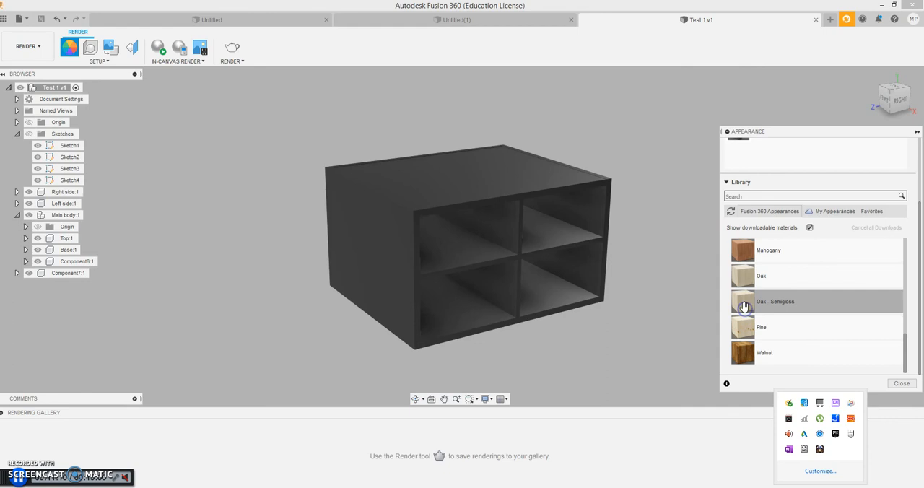
drag(743, 304, 538, 179)
drag(748, 303, 561, 296)
drag(741, 303, 577, 242)
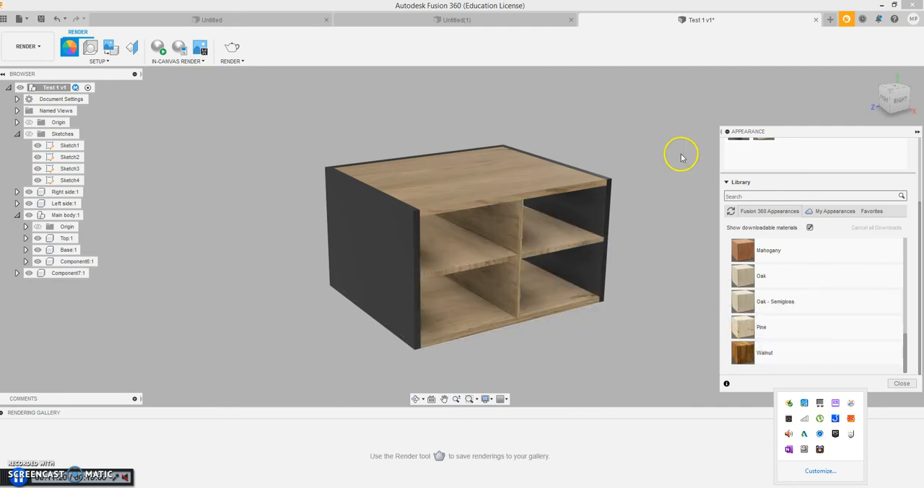
- Apply the Mahogany appearance to the cross-shaped divider and shelf, the top and the base
mouse_move(766, 123)
shift+middle_down()
mouse_move(774, 80)
mouse_move(759, 116)
mouse_move(752, 85)
mouse_move(714, 80)
mouse_move(766, 66)
mouse_move(882, 93)
mouse_move(829, 62)
mouse_move(470, 369)
mouse_move(433, 359)
shift+middle_up()
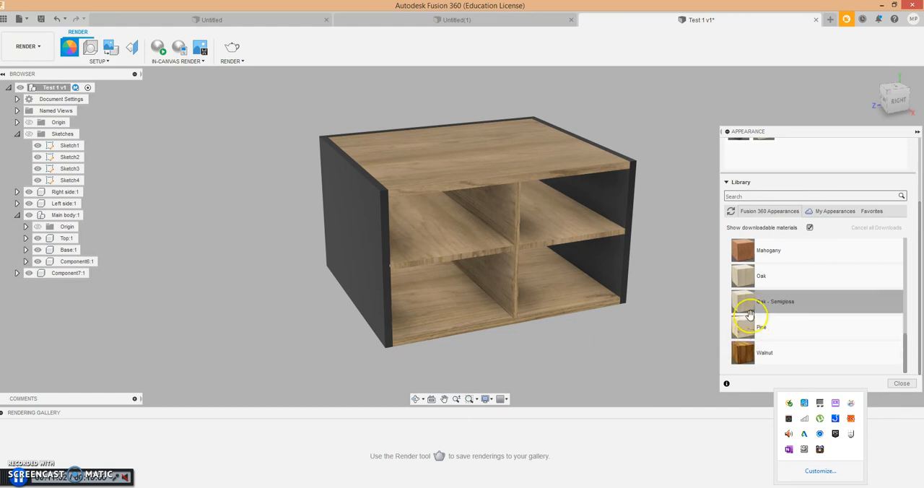
drag(743, 250, 555, 221)
drag(747, 251, 587, 165)
drag(744, 251, 573, 295)
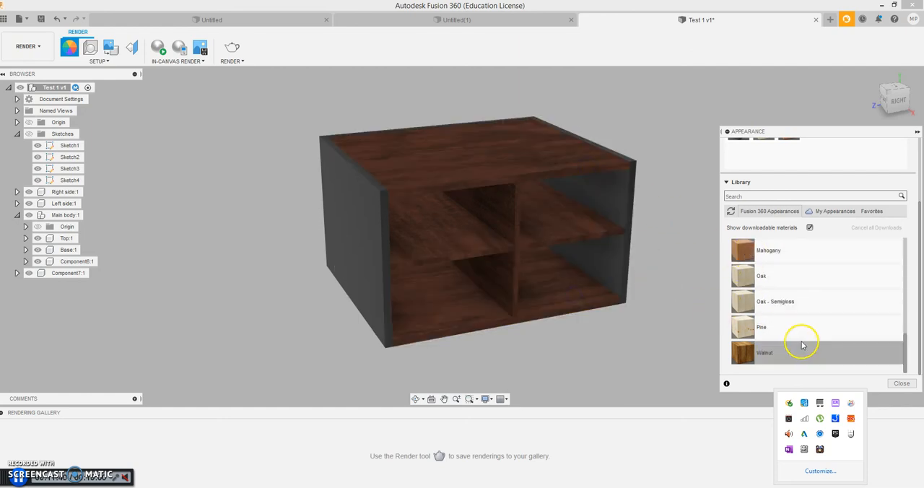
- Apply the Walnut appearance to the base, the top and the cross-shaped divider and shelf
drag(745, 353, 592, 299)
drag(743, 352, 537, 170)
drag(745, 353, 535, 225)
scroll(570, 163, up, 2)
scroll(570, 163, up, 1)
scroll(570, 164, down, 2)
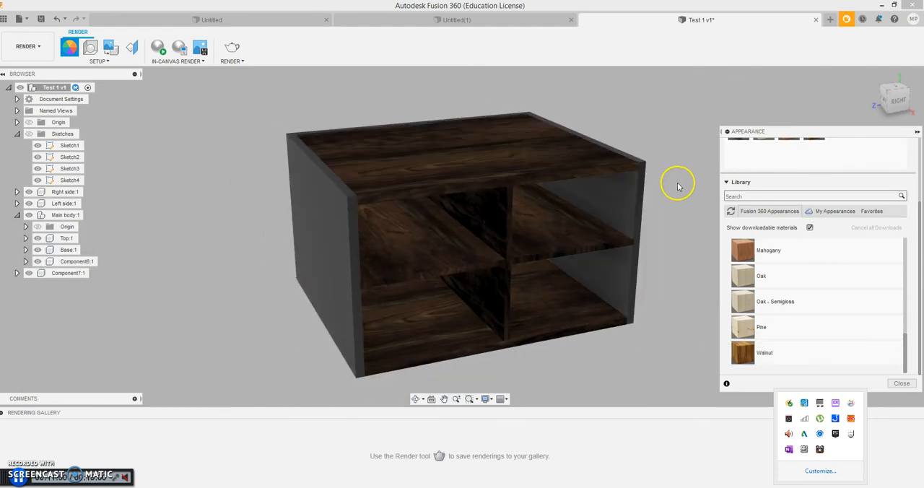
- Find the glossy paints in the appearance library and apply Paint - Enamel Glossy (Dark Grey) to the right-hand side panel seen from the open front
mouse_move(895, 97)
mouse_down()
mouse_move(870, 70)
mouse_move(784, 71)
mouse_move(896, 89)
mouse_up()
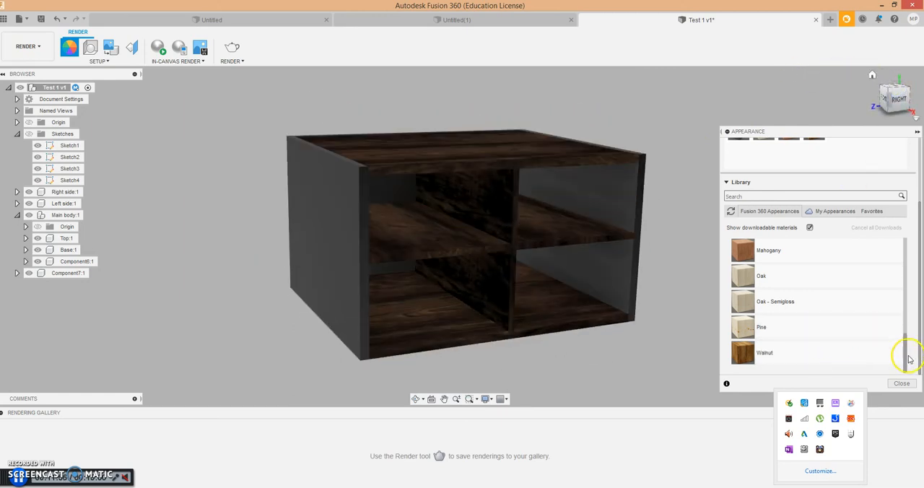
drag(907, 344, 906, 299)
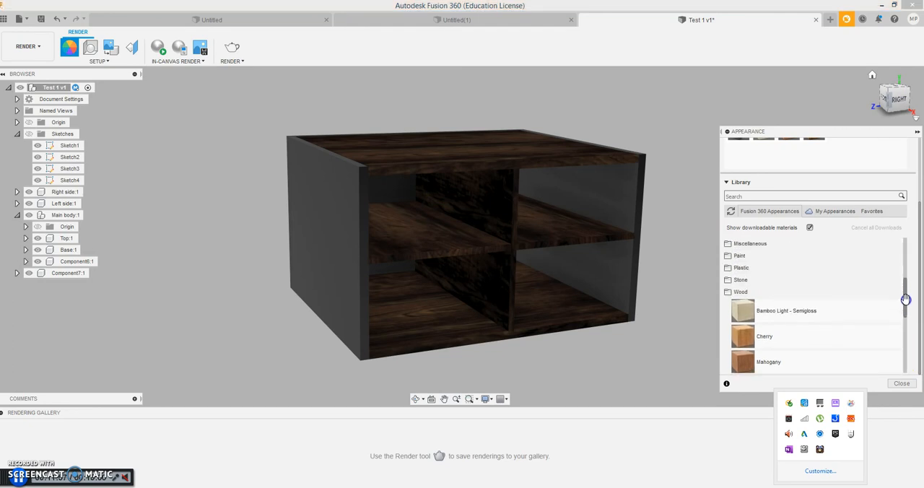
click(735, 291)
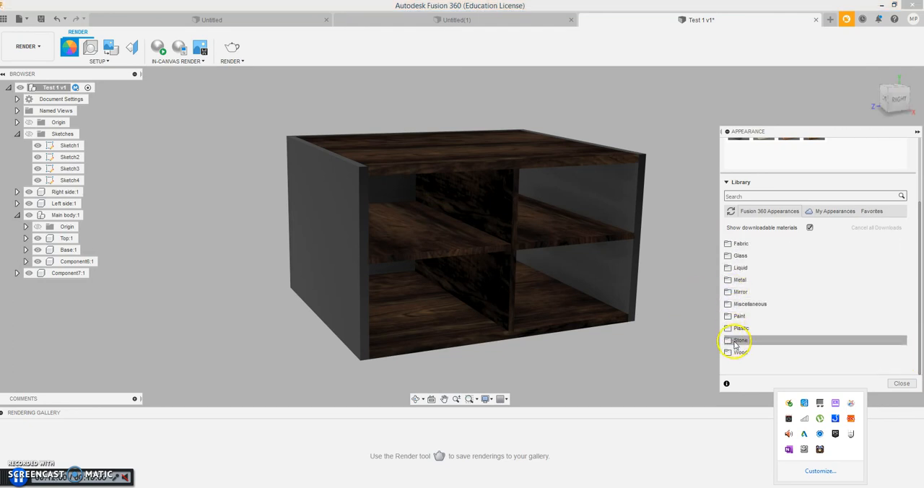
click(751, 315)
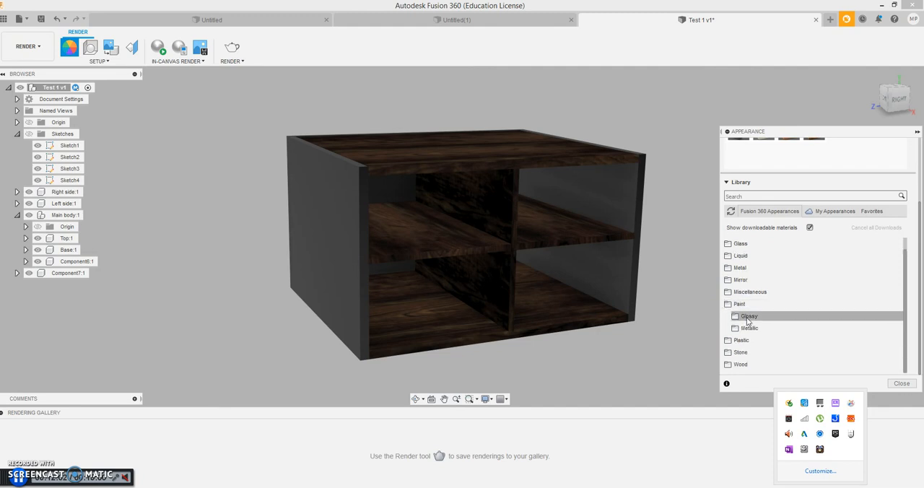
click(748, 317)
scroll(763, 355, down, 2)
scroll(770, 353, down, 2)
scroll(770, 353, up, 2)
scroll(757, 324, down, 1)
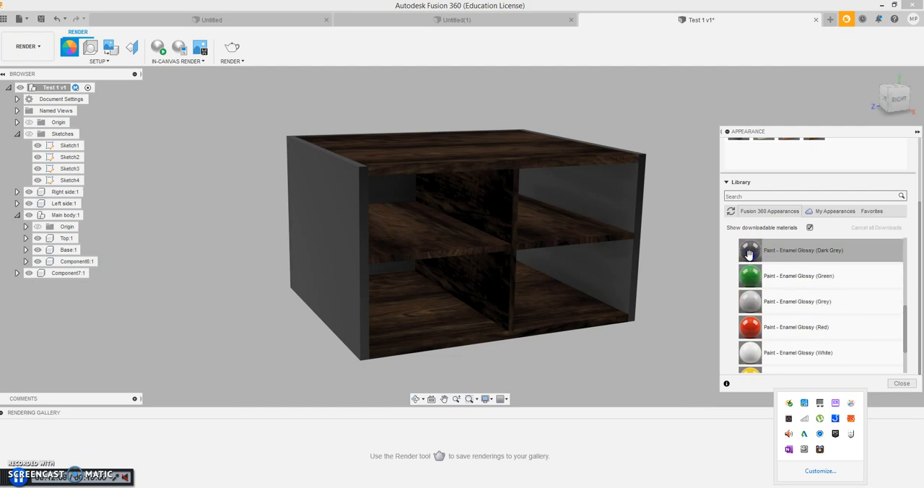
drag(749, 254, 624, 214)
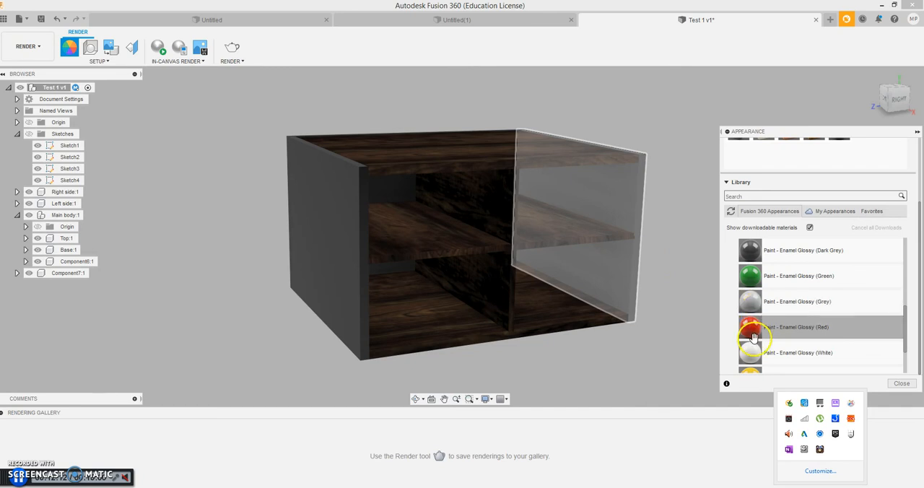
- Apply Paint - Enamel Glossy (Grey) to both side panels and to the cross-shaped divider and shelf
drag(750, 302, 350, 277)
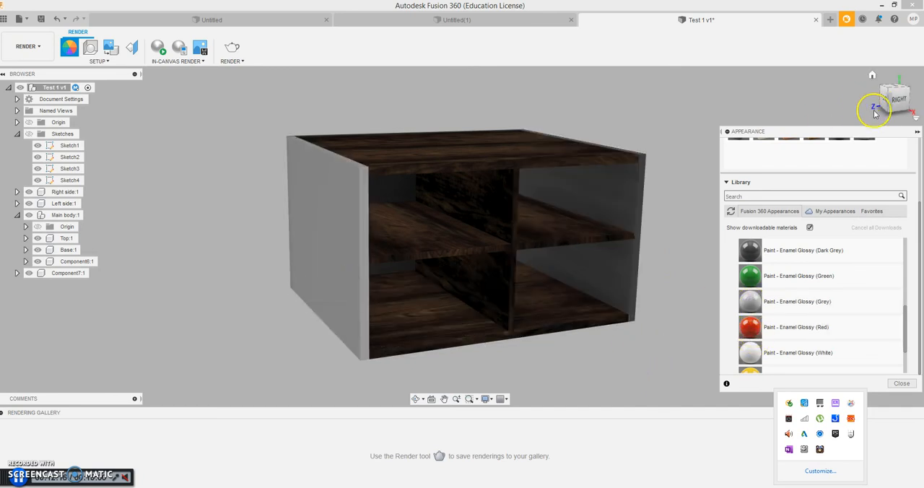
mouse_move(866, 95)
shift+middle_down()
mouse_move(779, 96)
mouse_move(788, 96)
shift+middle_up()
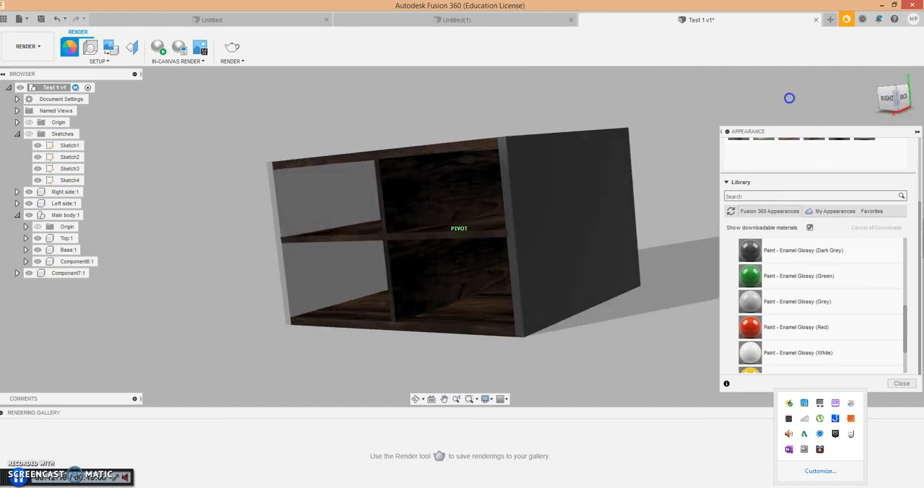
drag(778, 301, 567, 219)
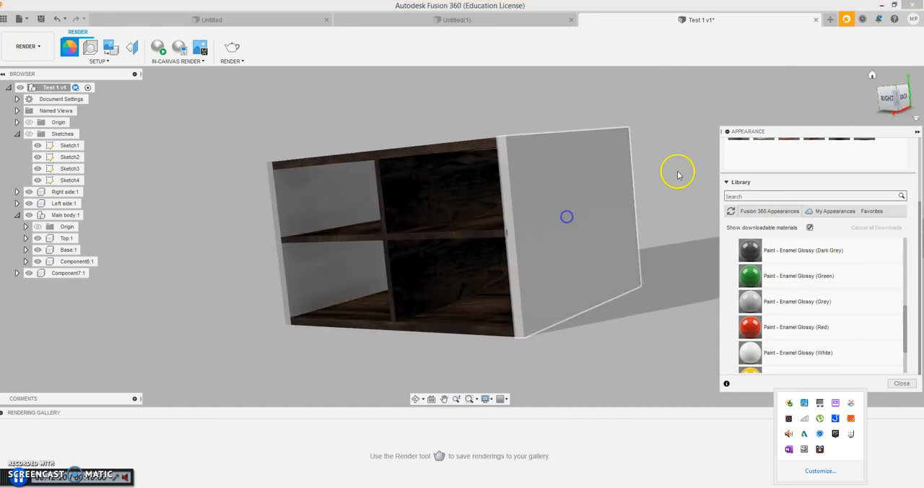
mouse_move(890, 97)
mouse_down()
mouse_move(906, 97)
mouse_move(44, 97)
mouse_move(51, 109)
mouse_move(37, 91)
mouse_up()
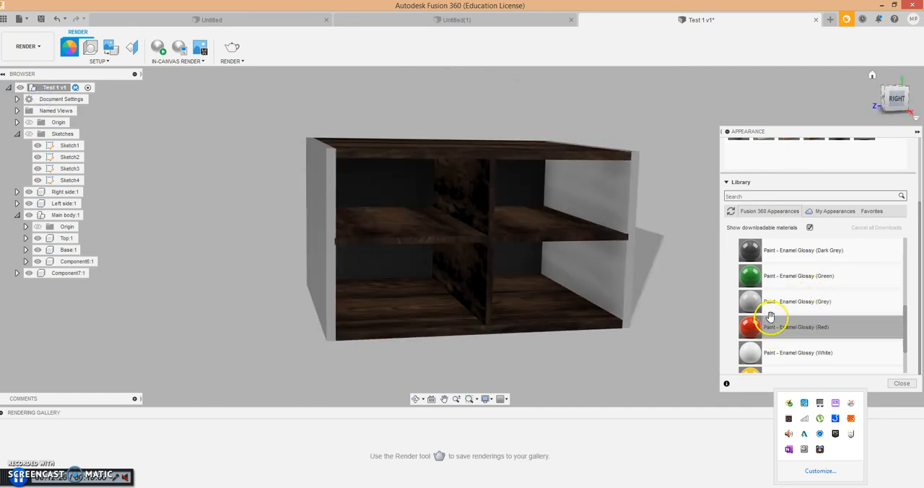
drag(762, 305, 559, 218)
- Apply Paint - Enamel Glossy (Red) to the top, the base and the back panel
drag(898, 98, 4, 100)
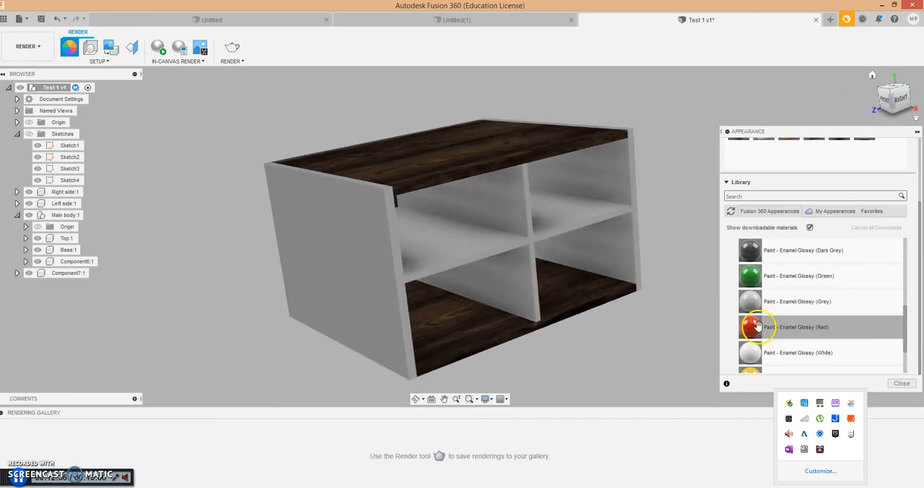
drag(752, 329, 539, 156)
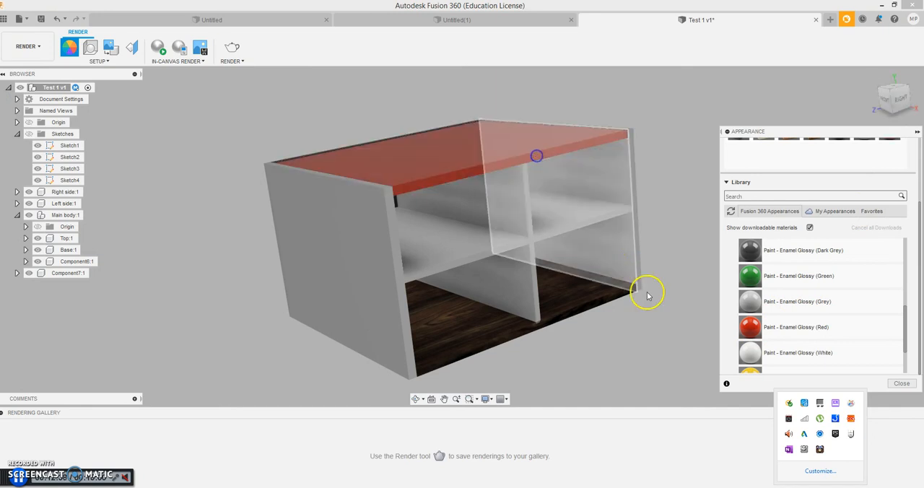
drag(729, 323, 597, 296)
mouse_move(890, 105)
shift+middle_down()
mouse_move(819, 99)
mouse_move(666, 111)
mouse_move(625, 126)
mouse_move(657, 127)
shift+middle_up()
drag(778, 335, 599, 215)
mouse_move(903, 98)
mouse_down()
mouse_move(37, 67)
mouse_move(174, 72)
mouse_move(193, 58)
mouse_move(80, 57)
mouse_move(137, 66)
mouse_move(166, 56)
mouse_move(198, 70)
mouse_move(192, 75)
mouse_move(181, 53)
mouse_move(183, 71)
mouse_up()
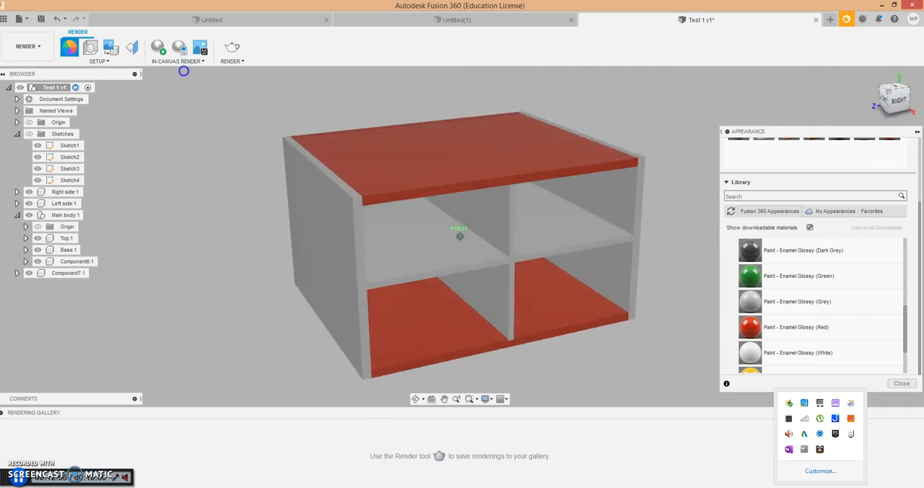
- Preview the painted box from its open front with an in-canvas render and stop the render
click(871, 76)
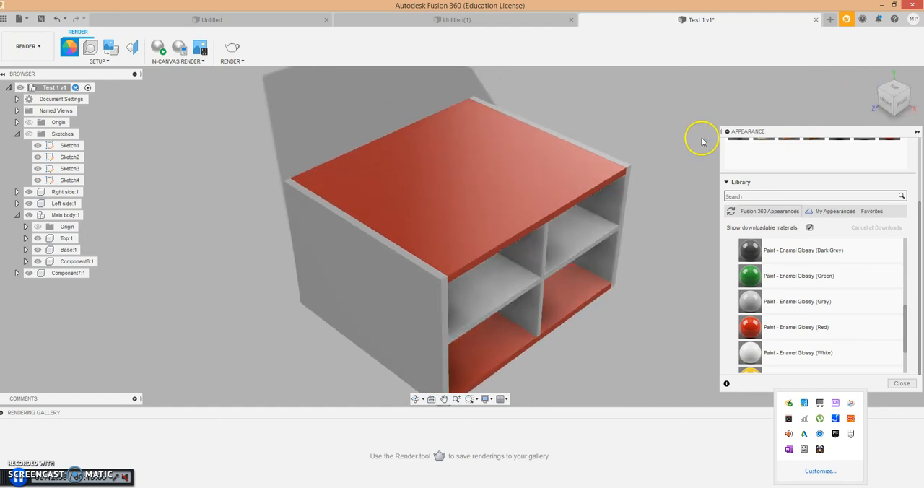
mouse_move(895, 103)
mouse_down()
mouse_move(794, 78)
mouse_move(743, 82)
mouse_move(856, 85)
mouse_up()
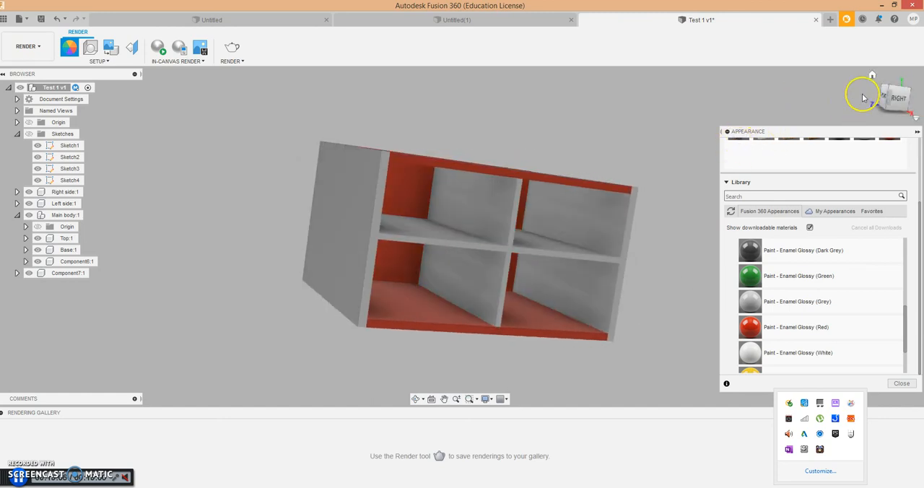
click(872, 76)
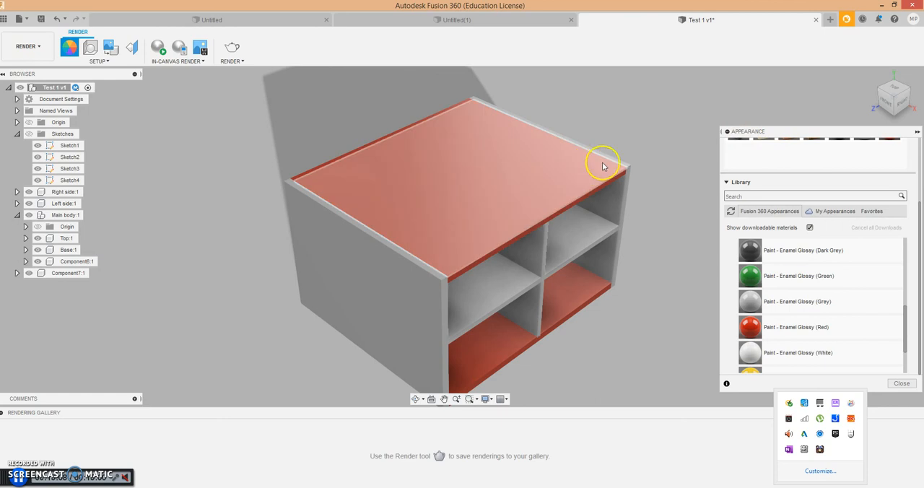
mouse_move(892, 103)
mouse_down()
mouse_move(861, 78)
mouse_move(788, 79)
mouse_up()
click(159, 61)
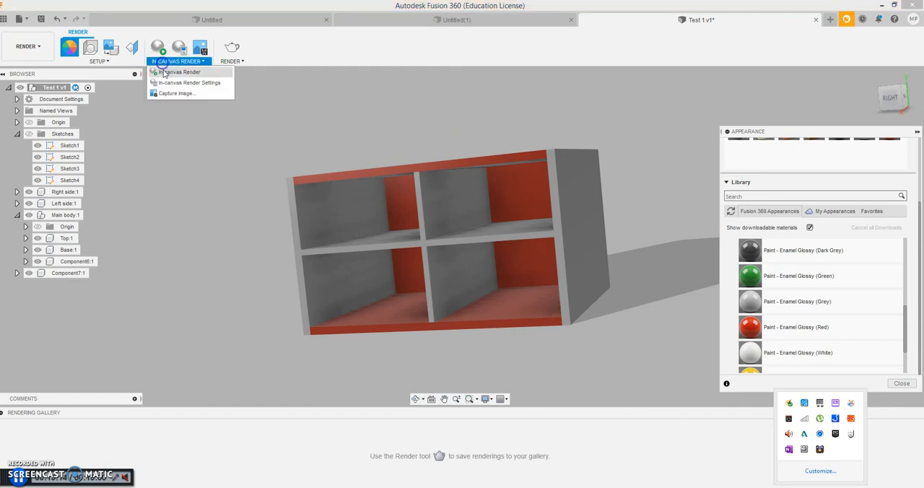
click(168, 73)
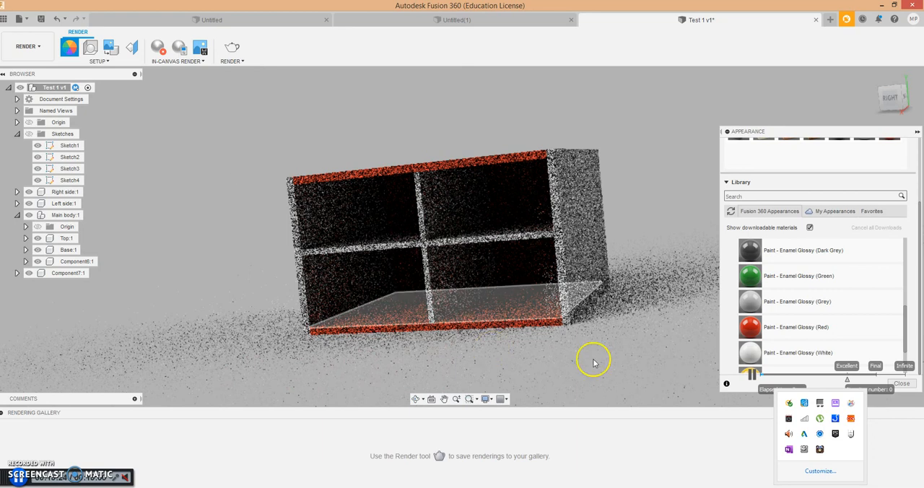
click(181, 62)
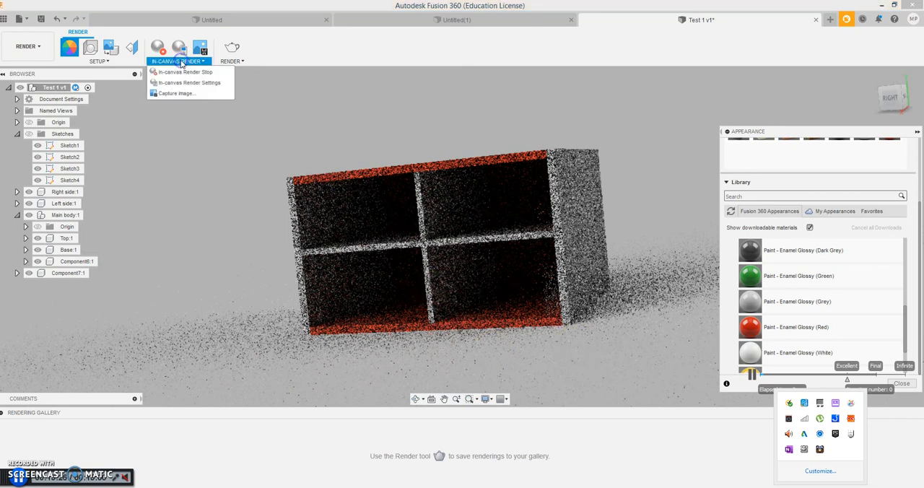
click(182, 74)
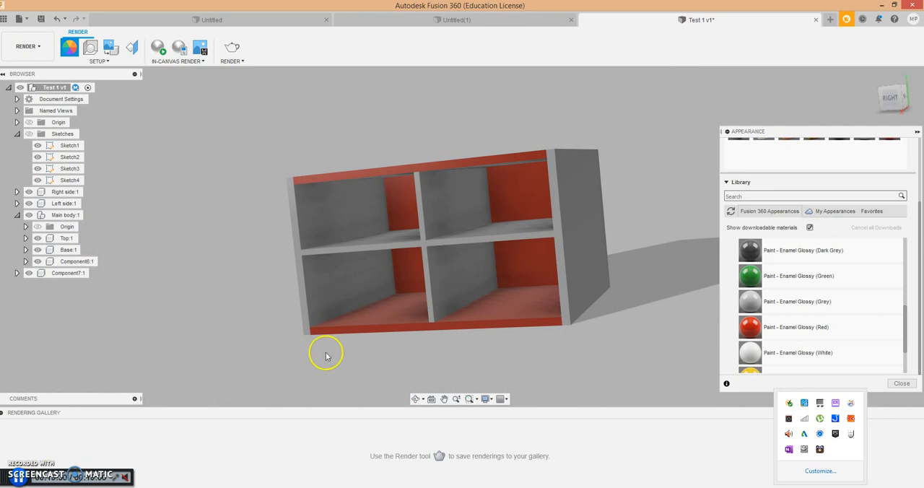
- Apply the Bamboo Light - Semigloss wood appearance to the top and the base
click(872, 76)
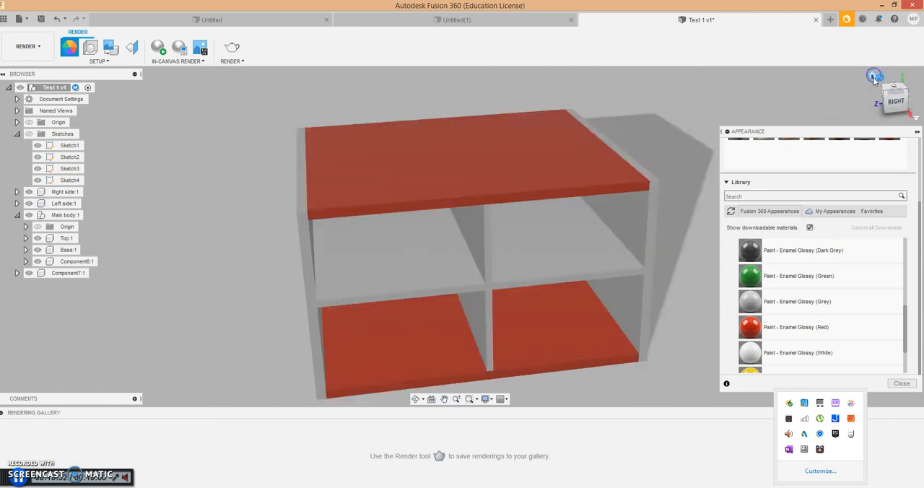
drag(905, 316, 906, 297)
click(750, 269)
click(755, 329)
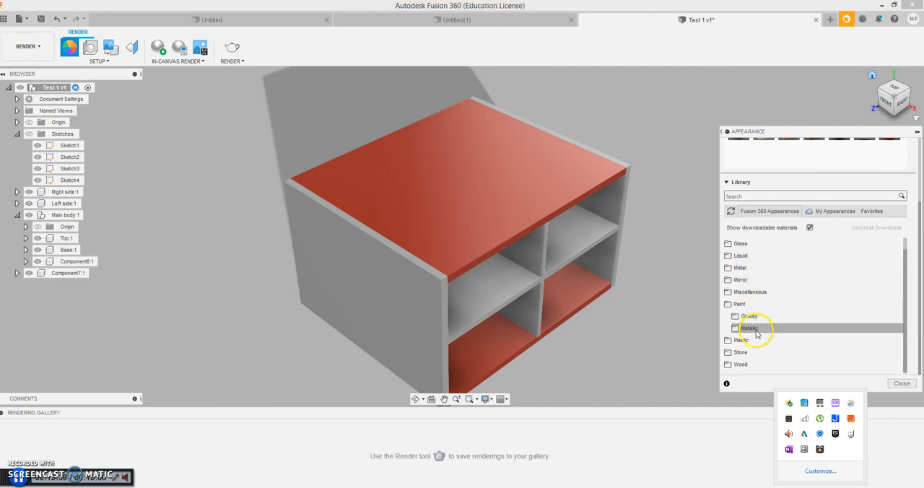
click(753, 362)
scroll(753, 362, down, 2)
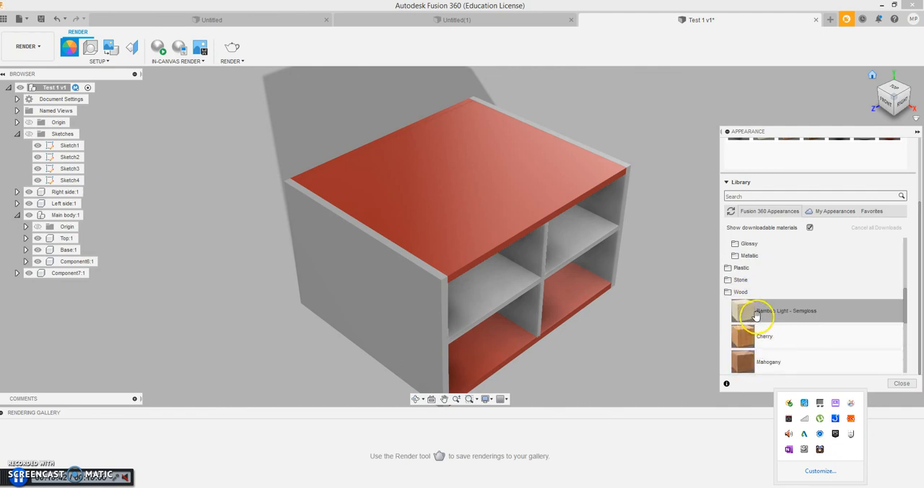
scroll(740, 303, down, 1)
drag(744, 287, 574, 188)
drag(736, 312, 736, 316)
drag(741, 284, 577, 286)
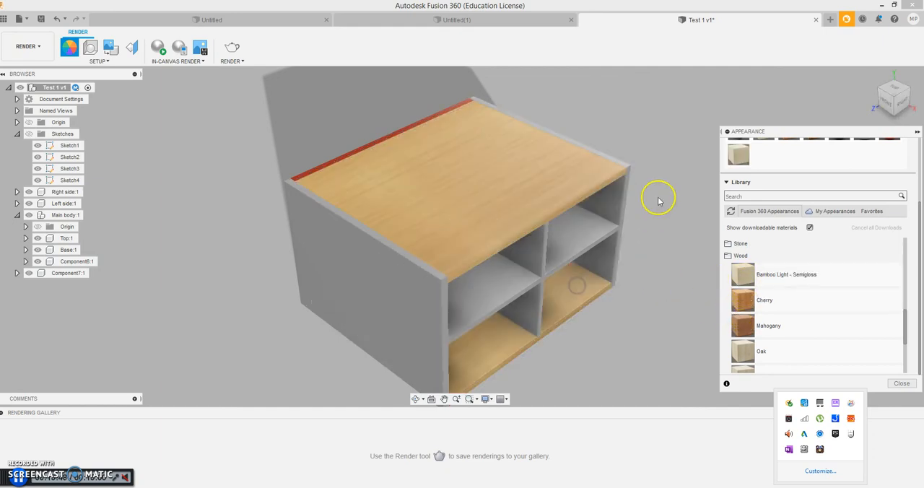
- Apply Bamboo Light - Semigloss to the back panel as well
drag(890, 106, 650, 140)
click(873, 179)
drag(743, 268, 546, 190)
click(872, 76)
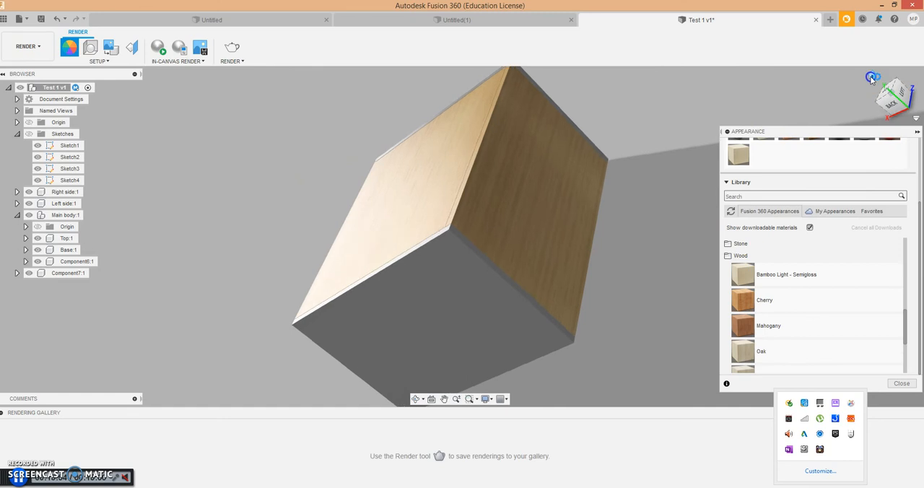
scroll(565, 291, up, 3)
scroll(565, 291, down, 2)
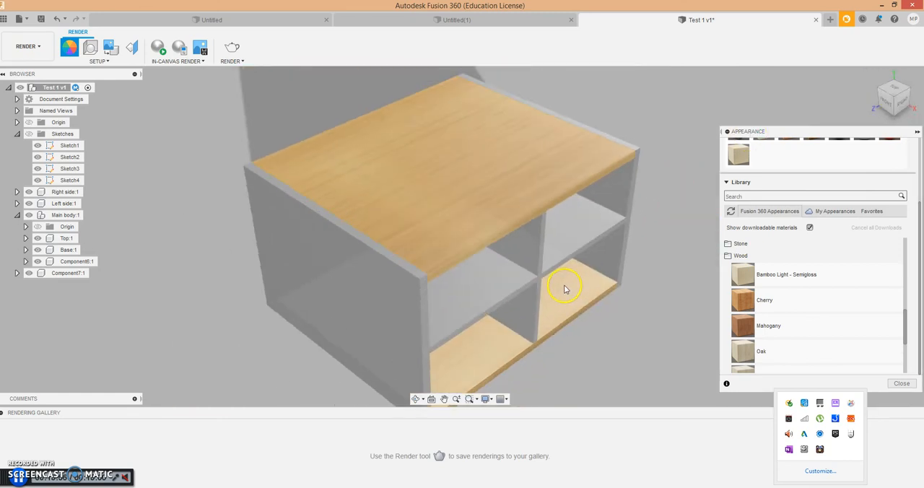
mouse_move(895, 105)
shift+middle_down()
mouse_move(838, 78)
mouse_move(775, 78)
mouse_move(796, 90)
mouse_move(800, 75)
mouse_move(841, 82)
shift+middle_up()
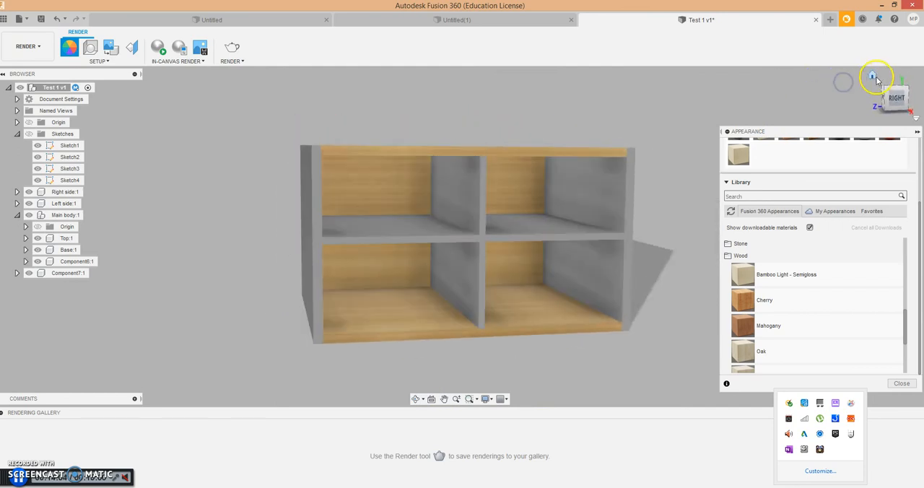
click(873, 75)
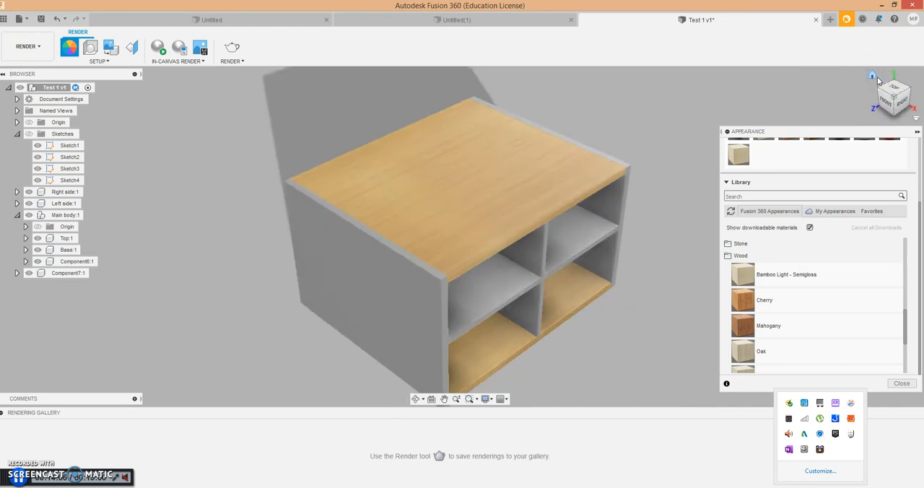